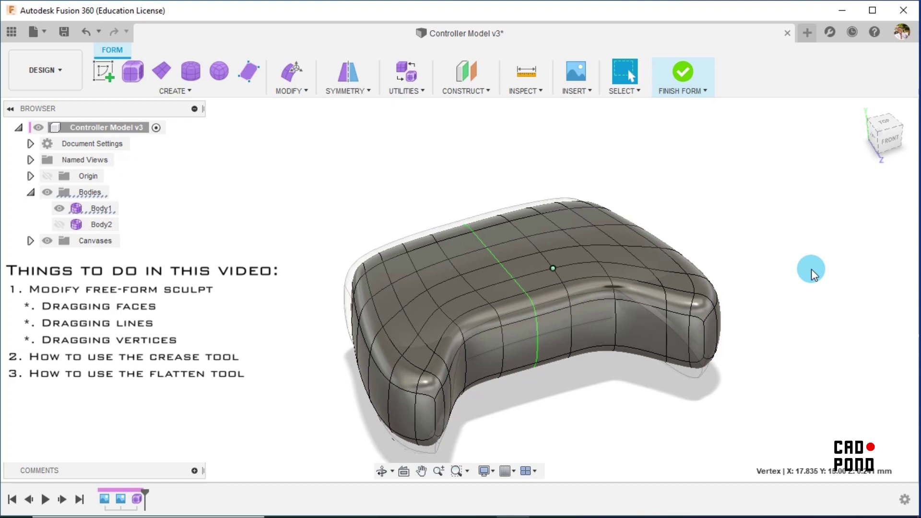
Step: Hide Body1 and show Body2 to examine the sculpted controller form from another angle
{"action": "left_click", "coordinate": [59, 208]}
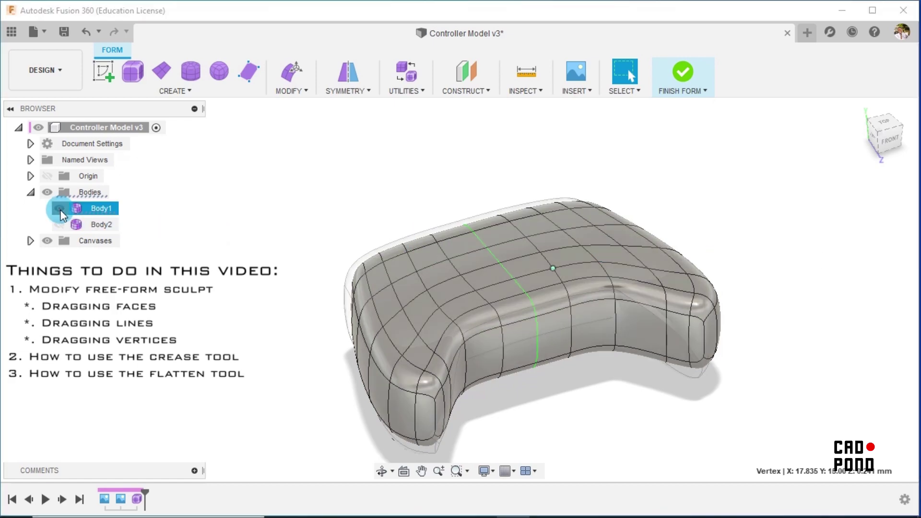
{"action": "left_click", "coordinate": [60, 224]}
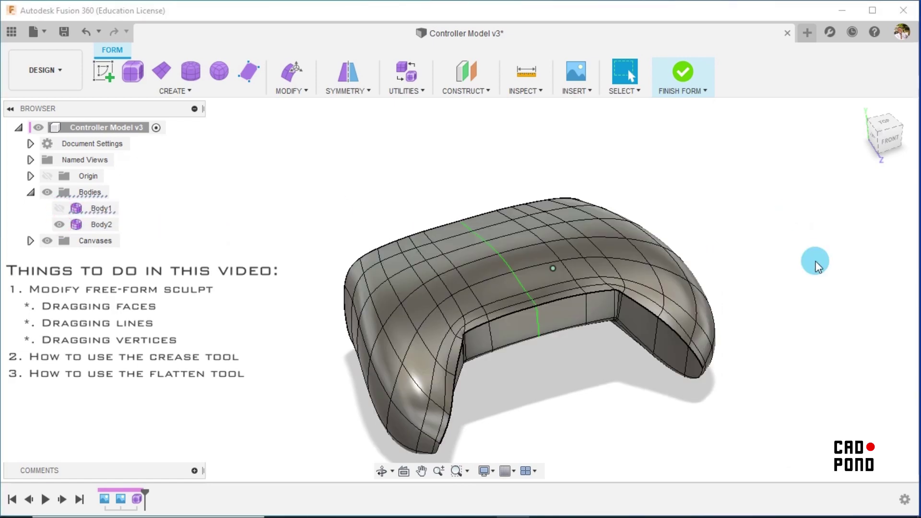
{"action": "middle_click_drag", "start_coordinate": [816, 263], "coordinate": [570, 390], "text": "shift"}
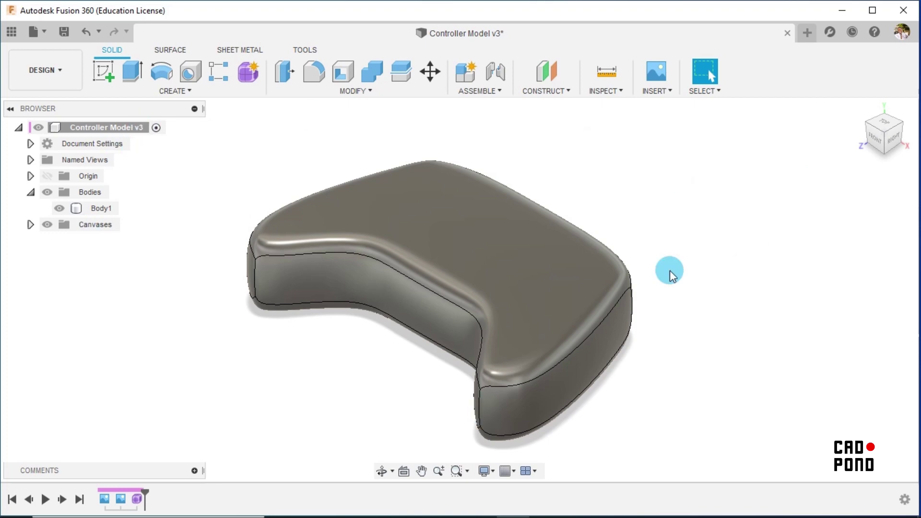
Step: Open the Form1 feature of the controller body for editing
{"action": "middle_click_drag", "start_coordinate": [746, 202], "coordinate": [742, 187]}
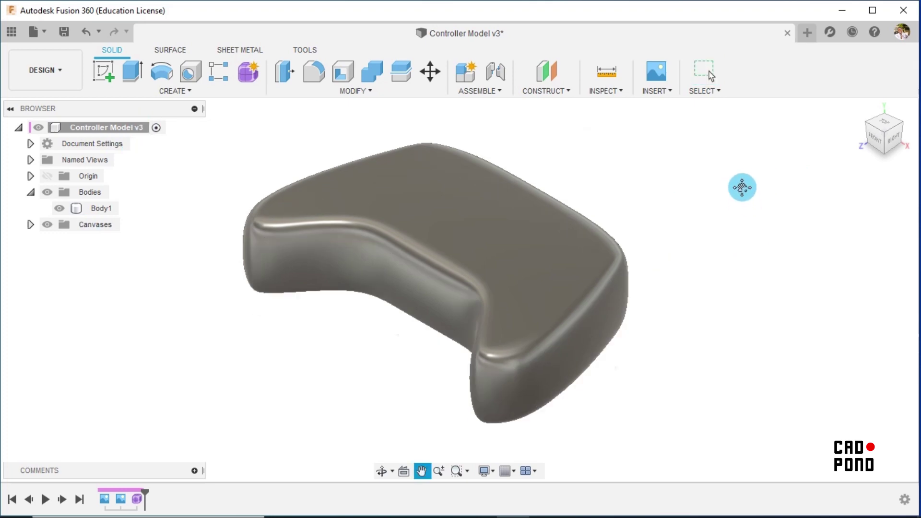
{"action": "left_click", "coordinate": [706, 73]}
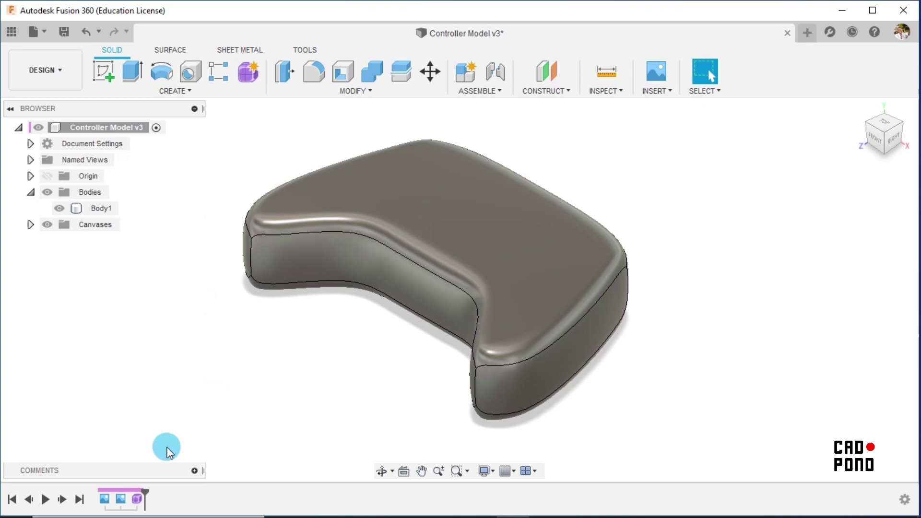
{"action": "left_click", "coordinate": [137, 501]}
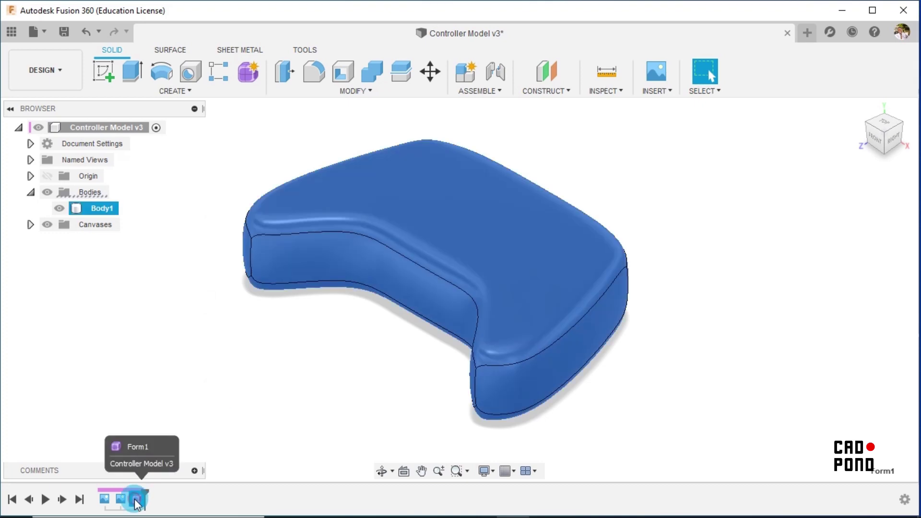
{"action": "right_click", "coordinate": [137, 501]}
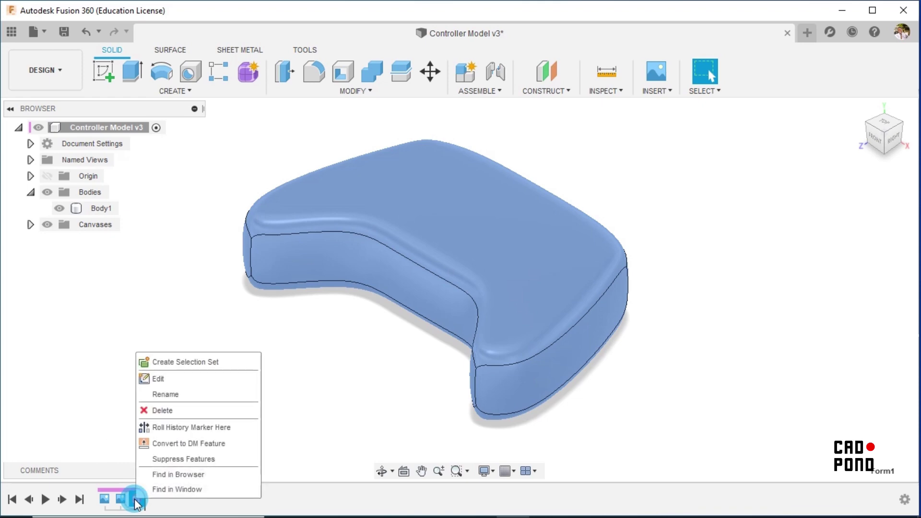
{"action": "left_click", "coordinate": [157, 379]}
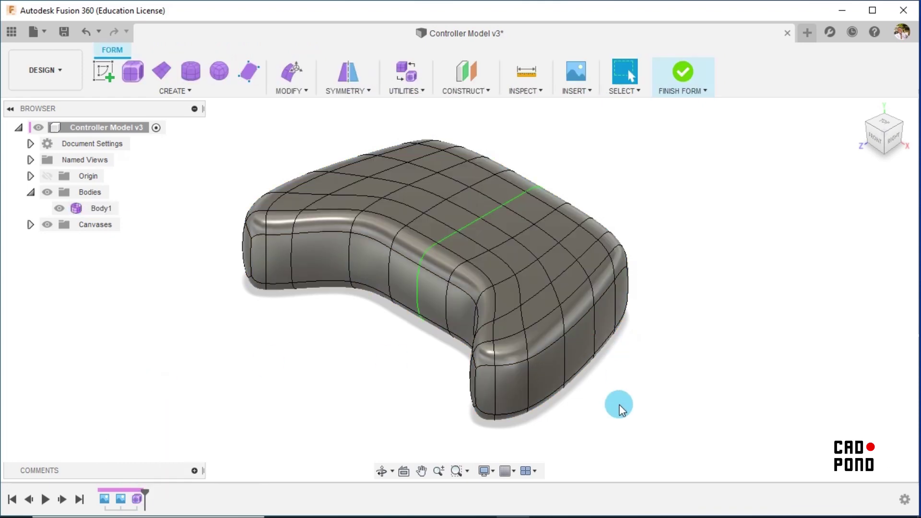
Step: Create a copy of the whole Body1 form with Move/Copy, offset 0.1 mm in the Y direction
{"action": "middle_click_drag", "start_coordinate": [617, 405], "coordinate": [707, 159], "text": "shift"}
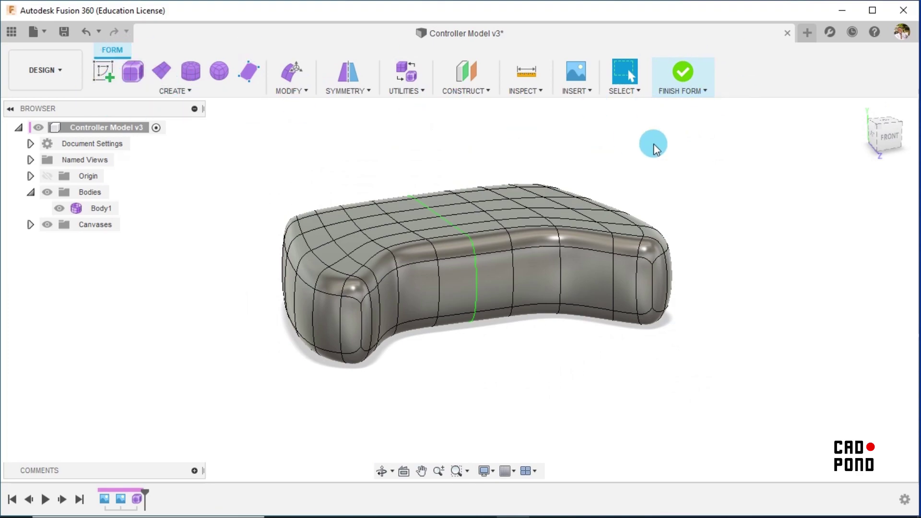
{"action": "middle_click_drag", "start_coordinate": [653, 142], "coordinate": [709, 186], "text": "shift"}
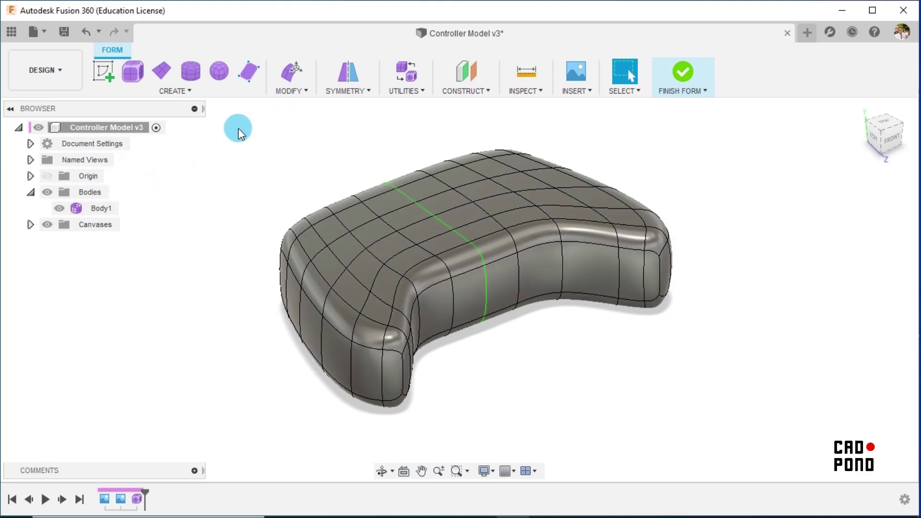
{"action": "left_click_drag", "start_coordinate": [238, 128], "coordinate": [769, 435]}
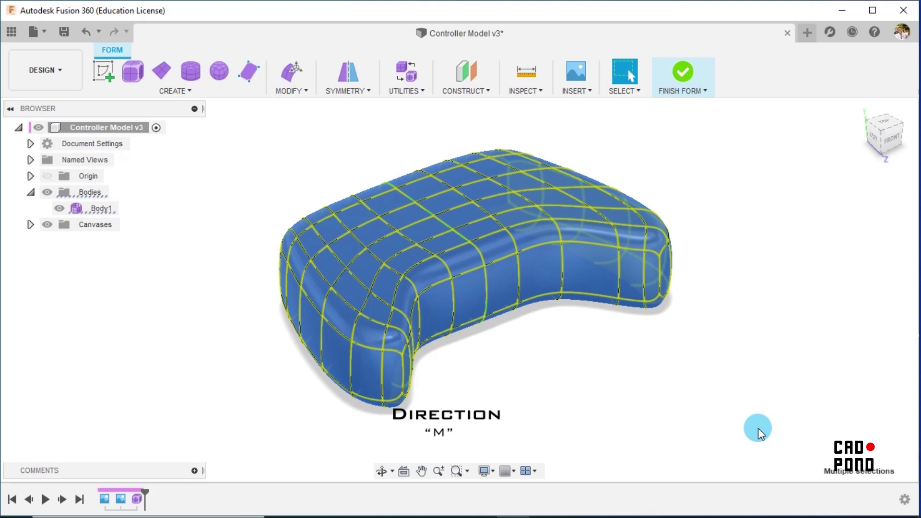
{"action": "key", "text": "m"}
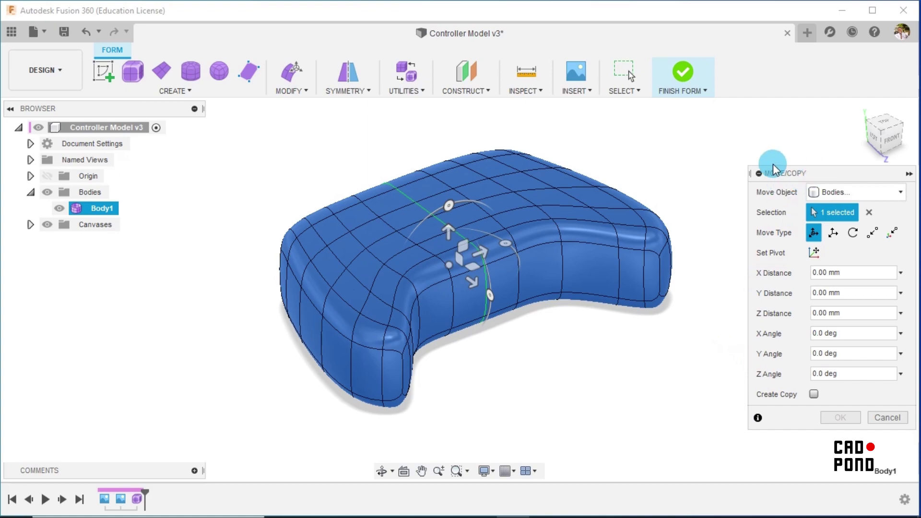
{"action": "left_click", "coordinate": [819, 396]}
{"action": "left_click", "coordinate": [834, 419]}
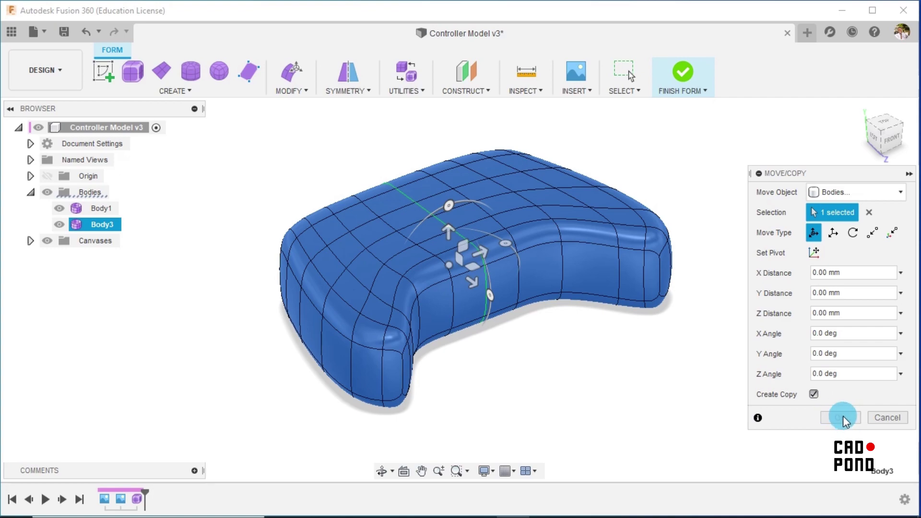
{"action": "left_click", "coordinate": [814, 272]}
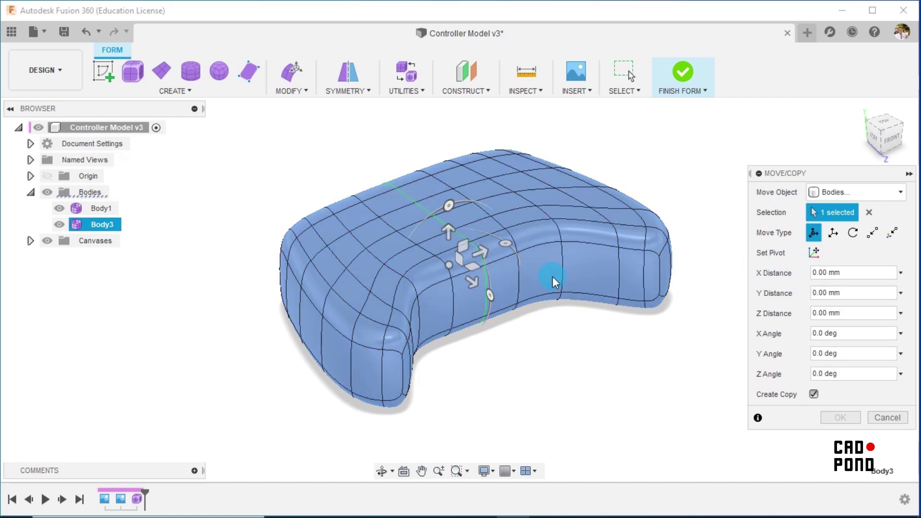
{"action": "left_click", "coordinate": [820, 294]}
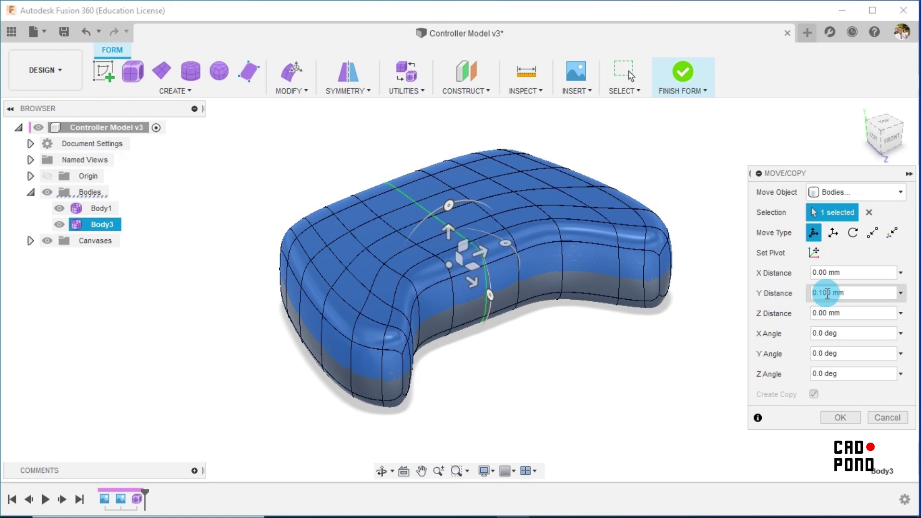
{"action": "left_click", "coordinate": [841, 418]}
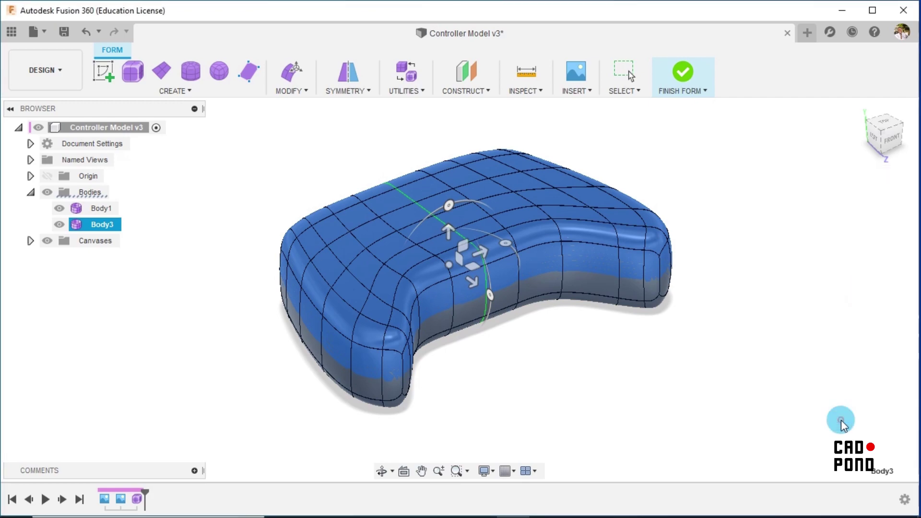
Step: Rename the copied body as New Body
{"action": "left_click", "coordinate": [108, 227]}
{"action": "left_click", "coordinate": [108, 227]}
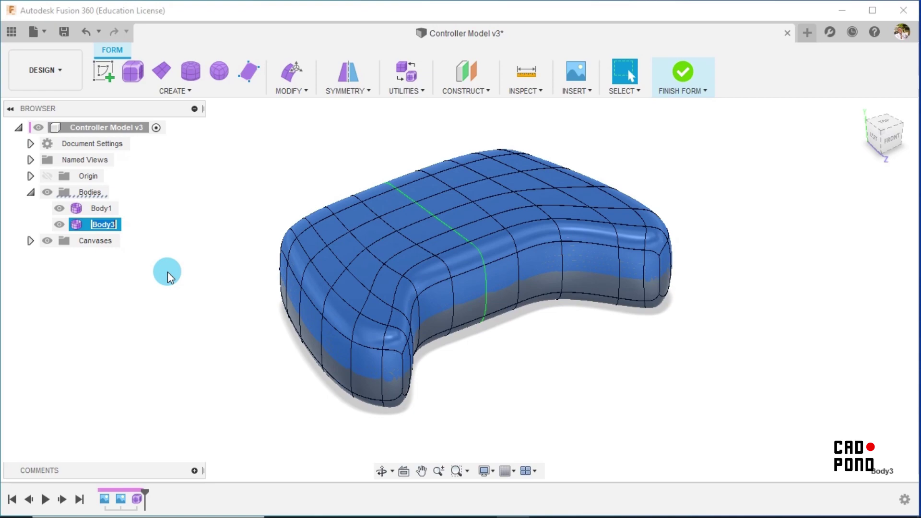
{"action": "type", "text": "New Body"}
{"action": "key", "text": "Return"}
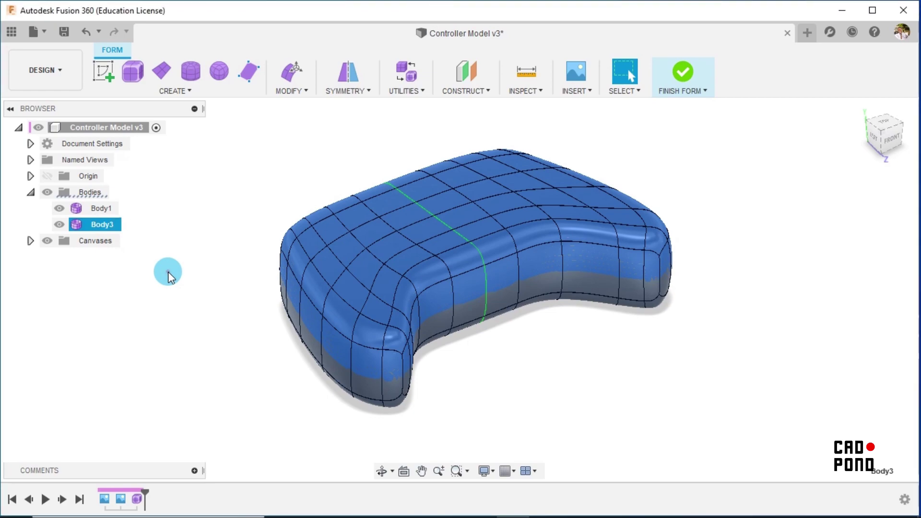
{"action": "left_click", "coordinate": [168, 272]}
Step: Rename Body1 as Original and hide it
{"action": "left_click", "coordinate": [103, 211]}
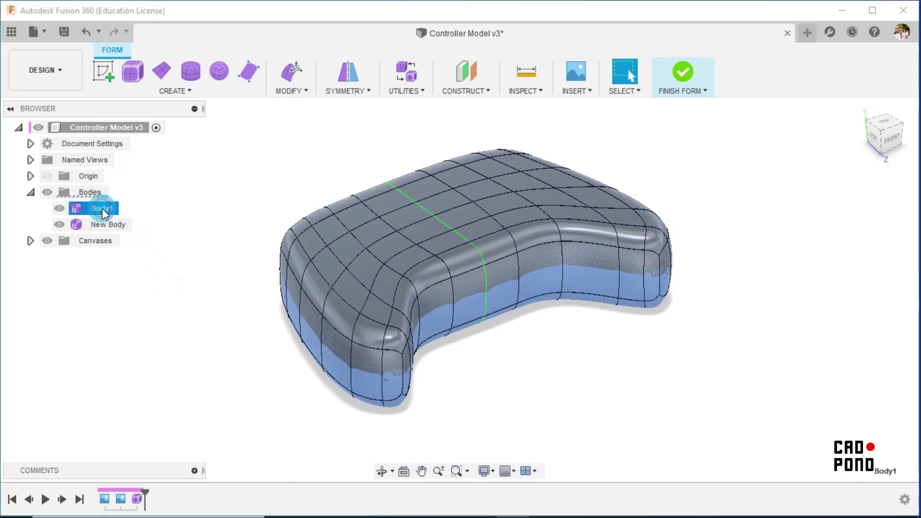
{"action": "double_click", "coordinate": [103, 209]}
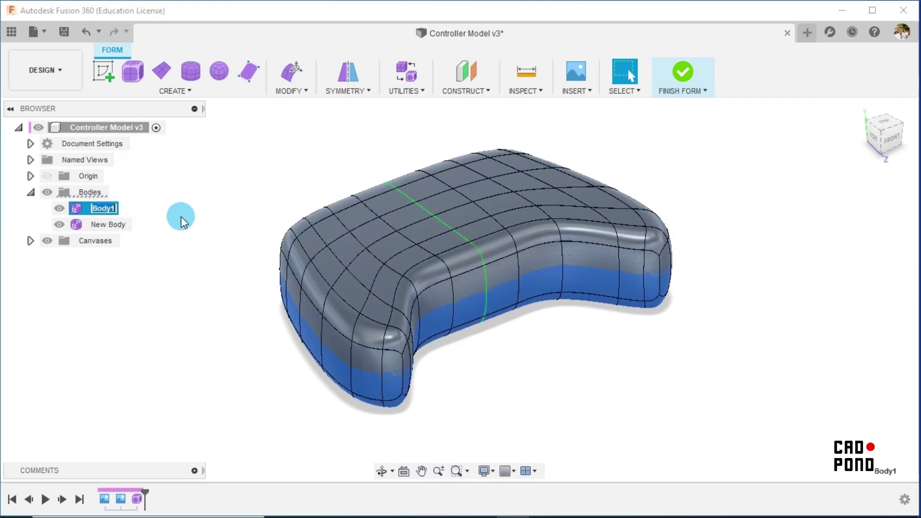
{"action": "type", "text": "original"}
{"action": "left_click", "coordinate": [180, 217]}
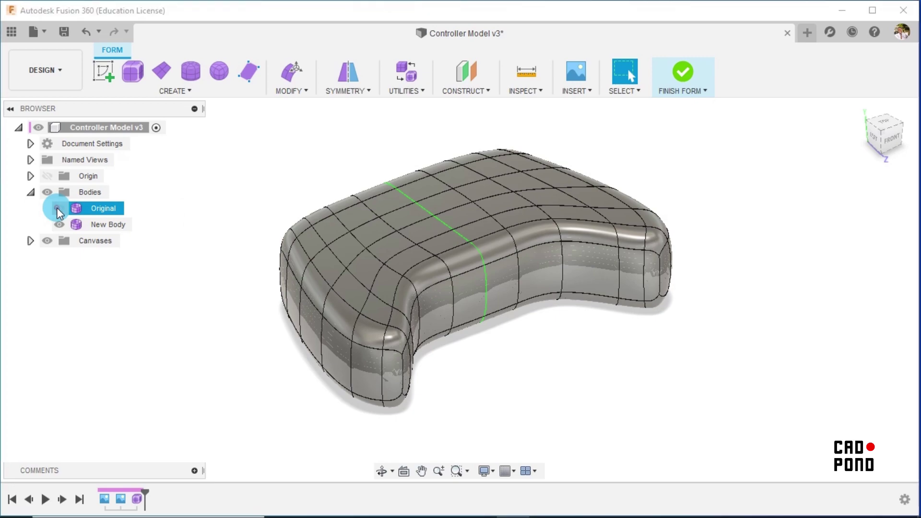
{"action": "left_click", "coordinate": [59, 210]}
Step: Move New Body by -0.1 mm along Y without creating a copy
{"action": "left_click_drag", "start_coordinate": [220, 127], "coordinate": [735, 433]}
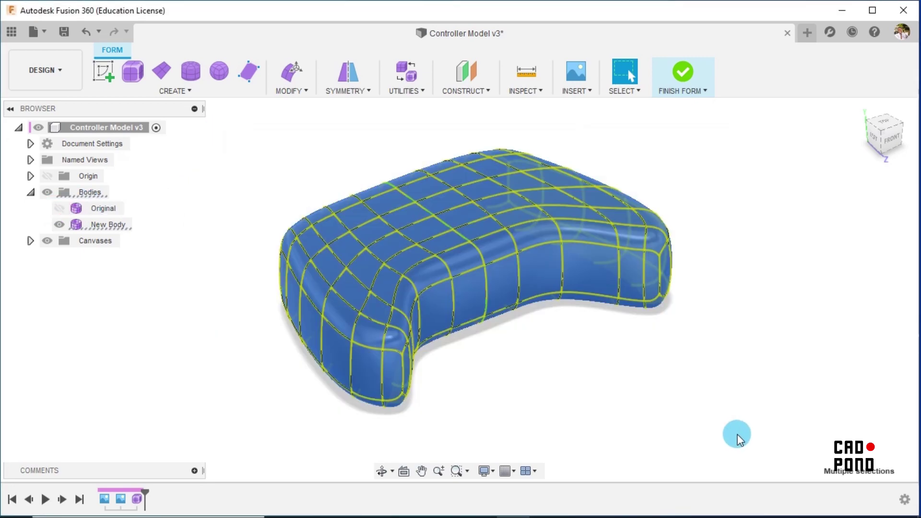
{"action": "key", "text": "m"}
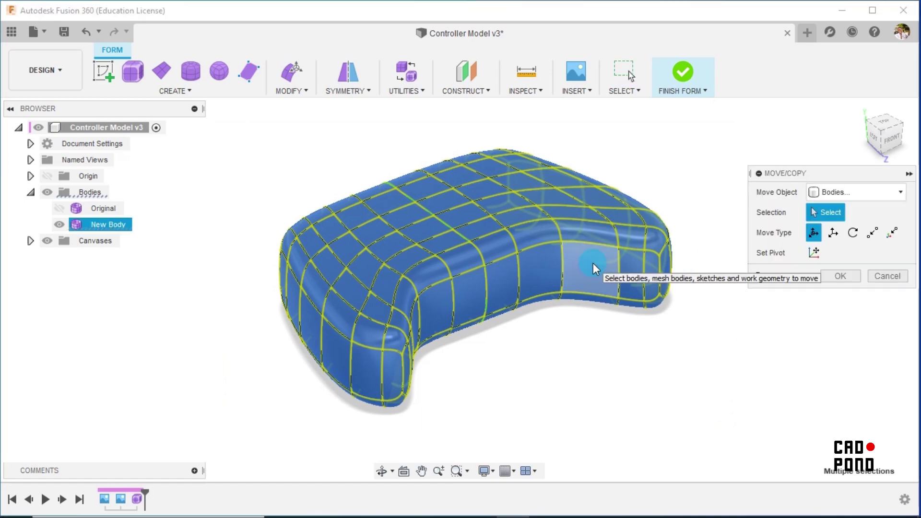
{"action": "left_click", "coordinate": [593, 263]}
{"action": "left_click", "coordinate": [821, 292]}
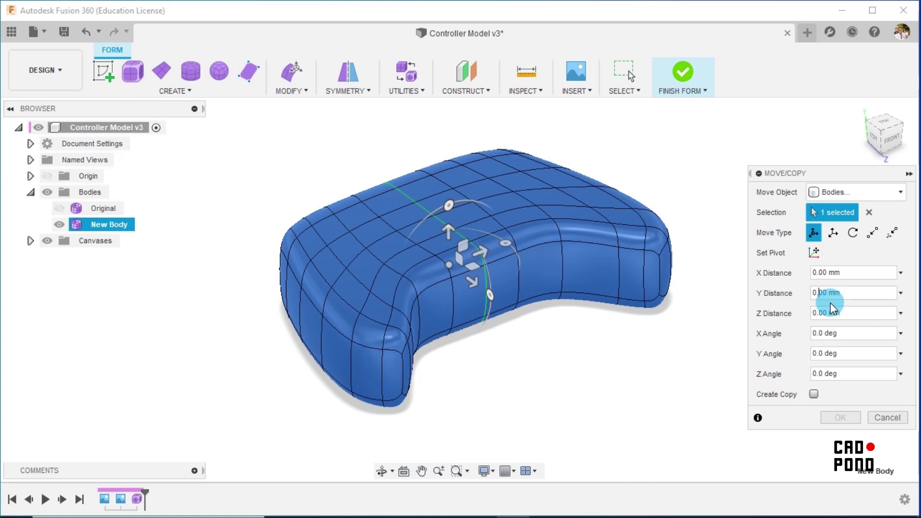
{"action": "type", "text": "1"}
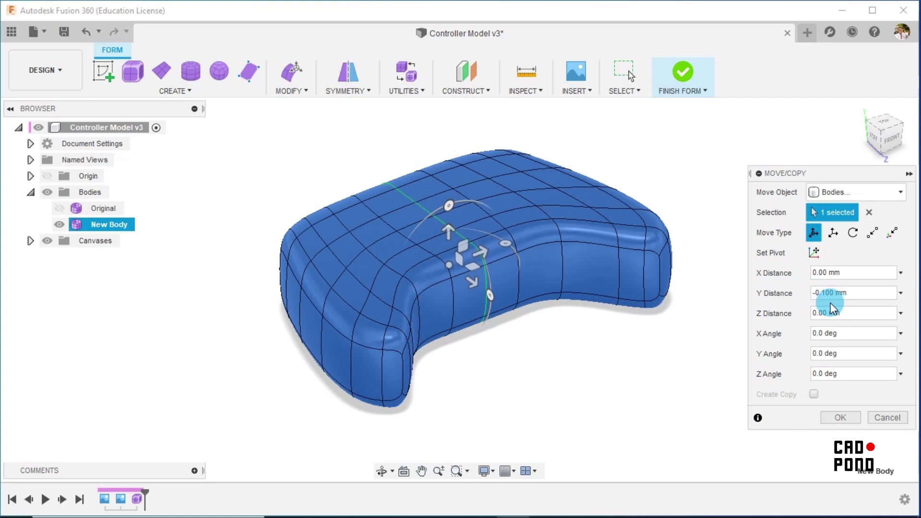
{"action": "type", "text": "-"}
{"action": "left_click", "coordinate": [858, 422]}
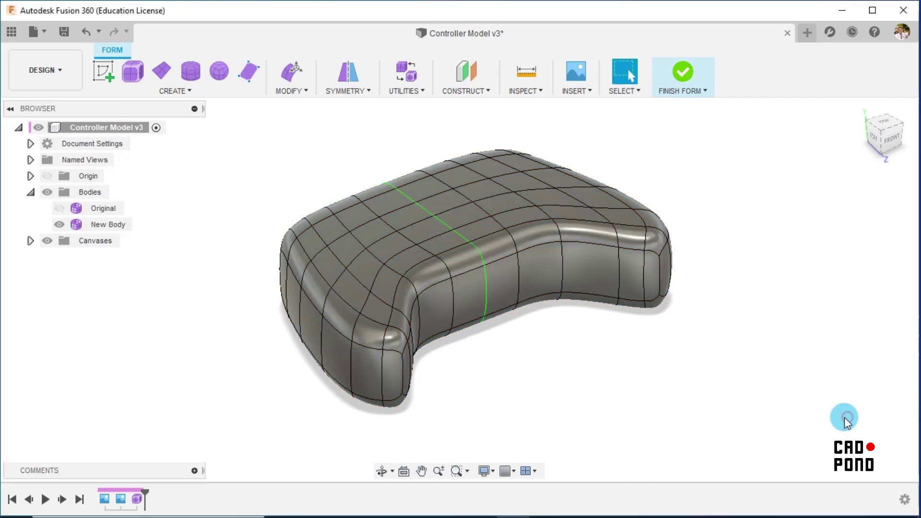
{"action": "left_click", "coordinate": [635, 323]}
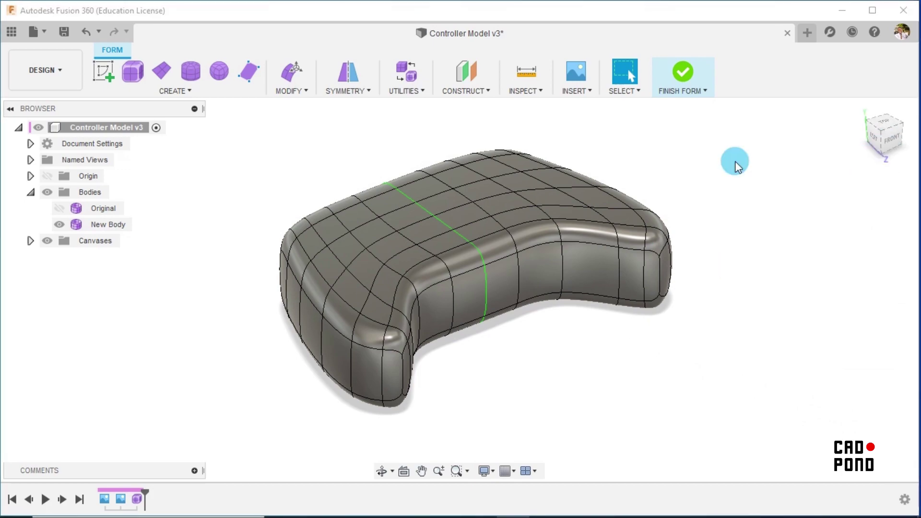
{"action": "middle_click_drag", "start_coordinate": [775, 253], "coordinate": [668, 222], "text": "shift"}
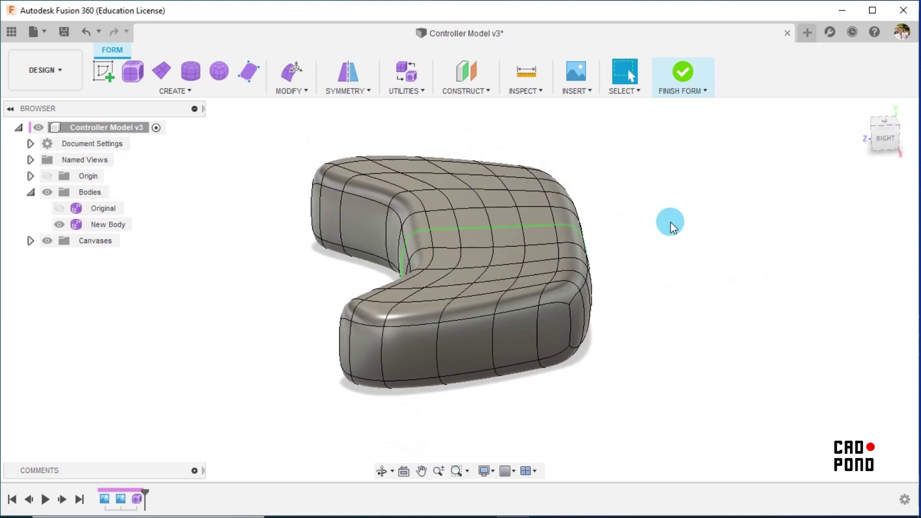
{"action": "left_click", "coordinate": [885, 141]}
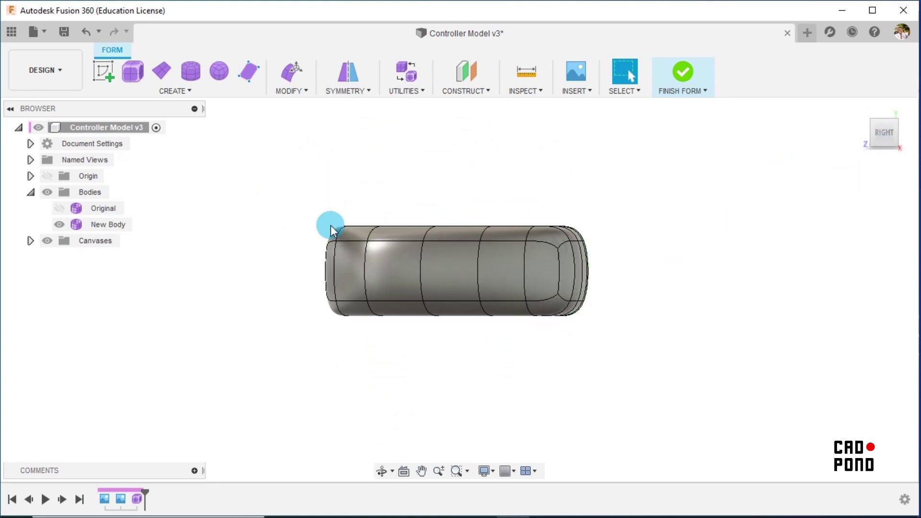
{"action": "mouse_move", "coordinate": [879, 124]}
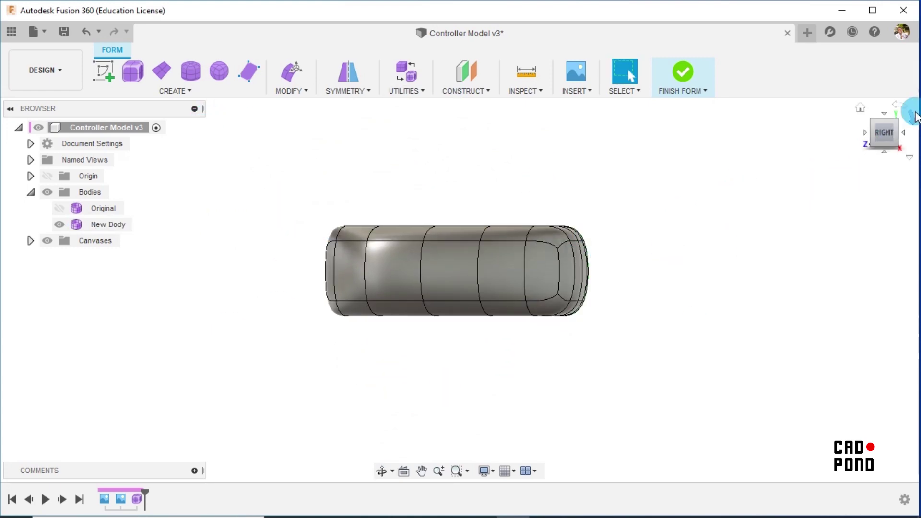
{"action": "left_click", "coordinate": [871, 119]}
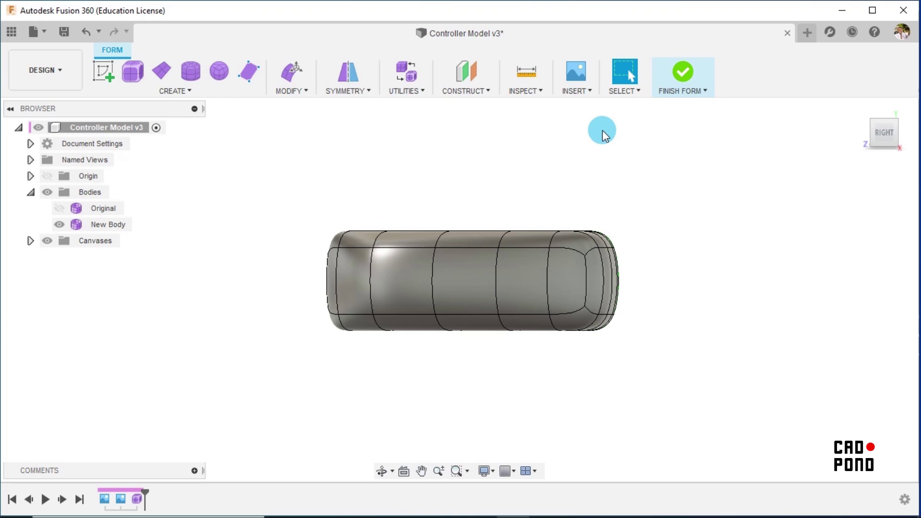
{"action": "left_click", "coordinate": [861, 107]}
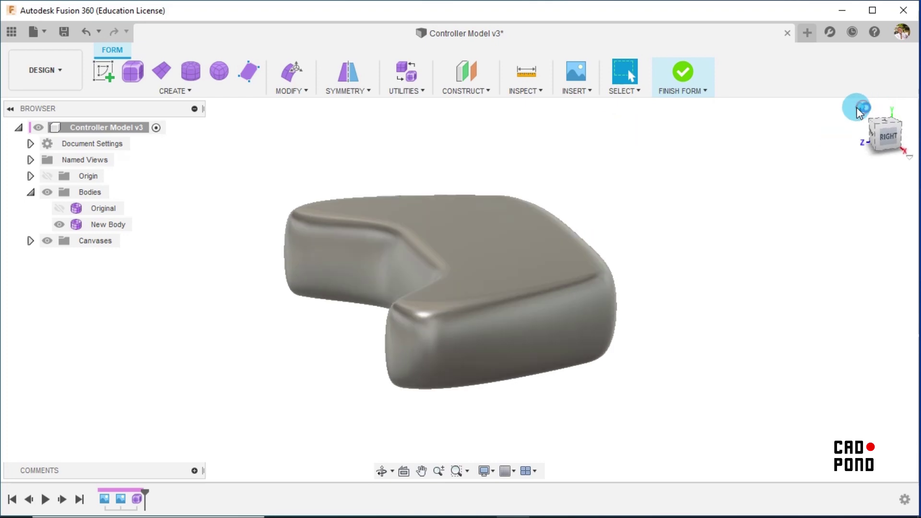
Step: Hide New Body and the whole Bodies folder to leave the canvas empty
{"action": "left_click", "coordinate": [59, 229]}
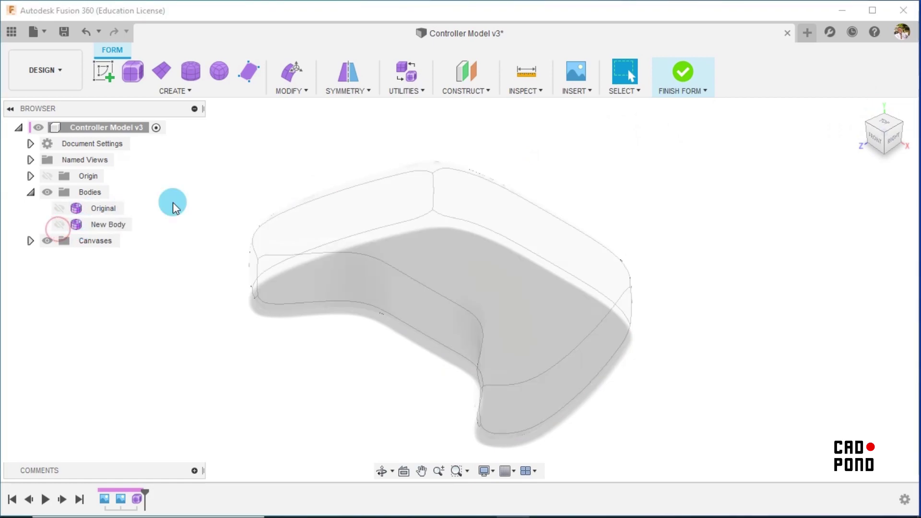
{"action": "left_click", "coordinate": [47, 192]}
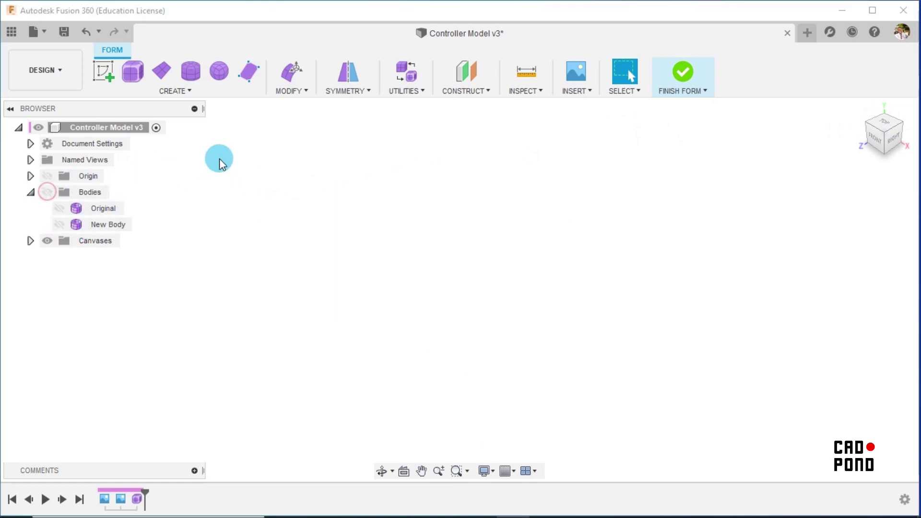
Step: Start a sketch on the horizontal origin plane and draw a wavy Fit Point Spline through nine points
{"action": "left_click", "coordinate": [103, 70]}
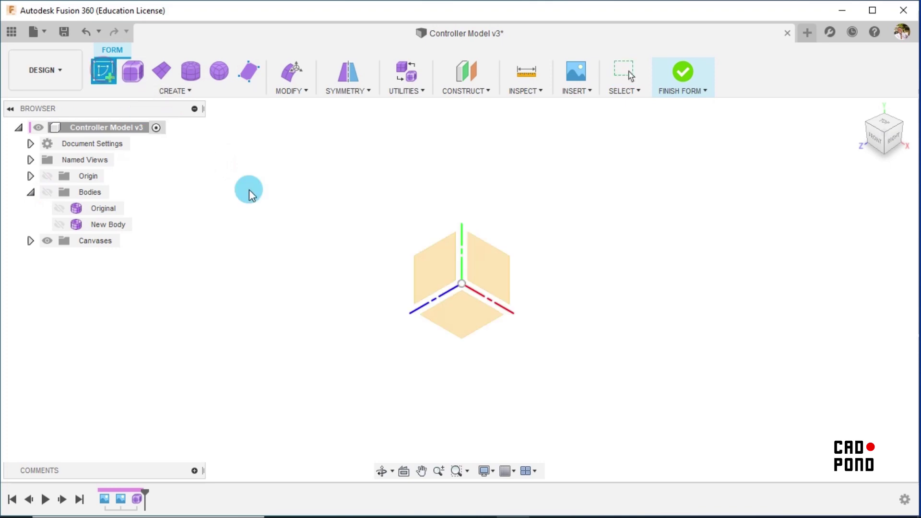
{"action": "left_click", "coordinate": [467, 315]}
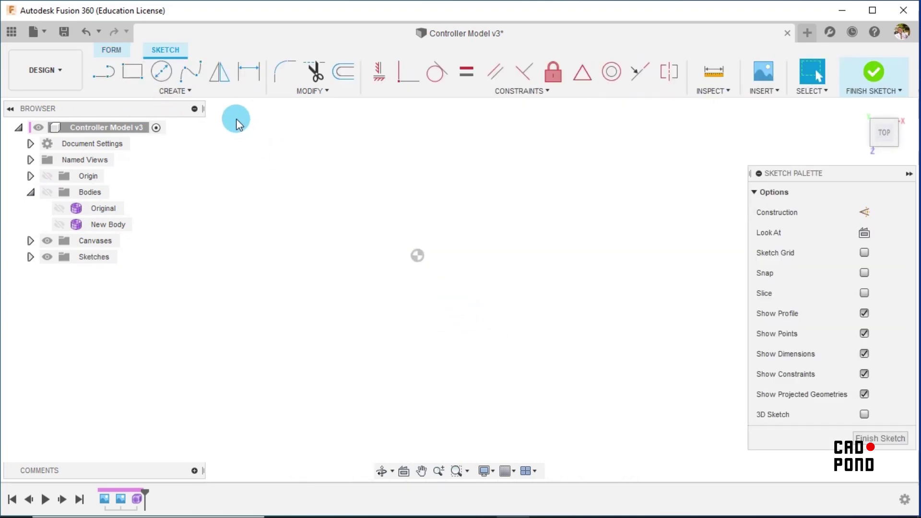
{"action": "left_click", "coordinate": [191, 77]}
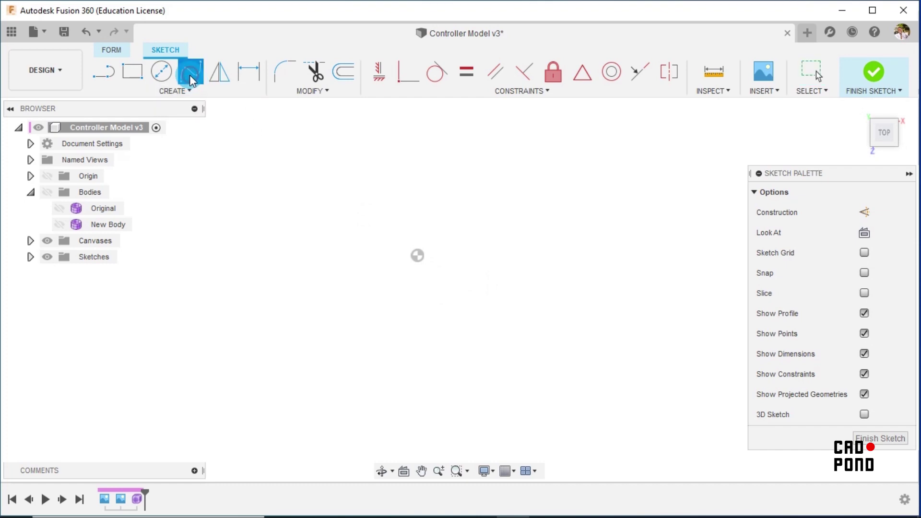
{"action": "left_click", "coordinate": [249, 302]}
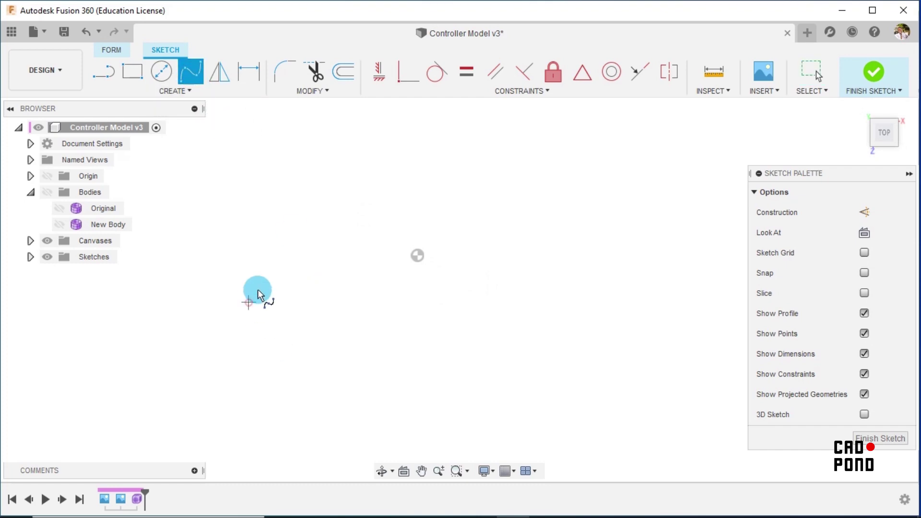
{"action": "left_click", "coordinate": [272, 267]}
{"action": "left_click", "coordinate": [328, 217]}
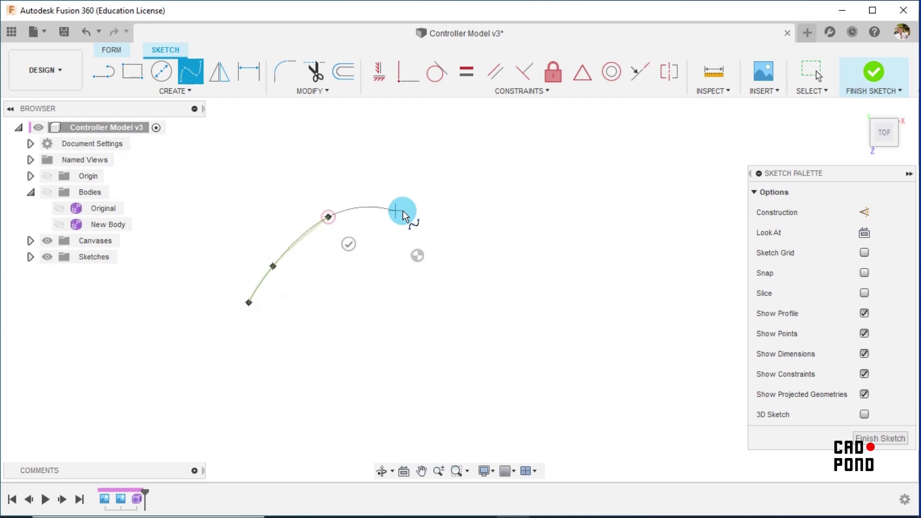
{"action": "left_click", "coordinate": [409, 211]}
{"action": "left_click", "coordinate": [483, 255]}
{"action": "left_click", "coordinate": [518, 314]}
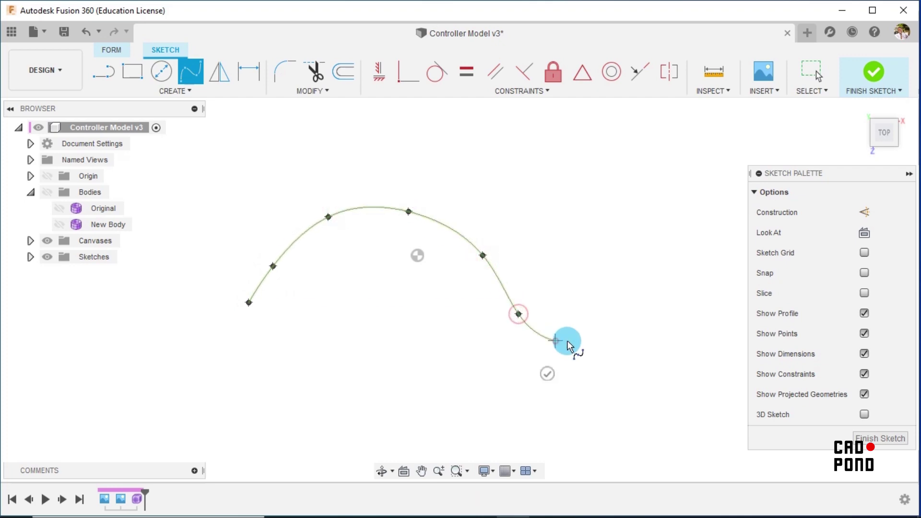
{"action": "left_click", "coordinate": [555, 341]}
{"action": "left_click", "coordinate": [651, 334]}
{"action": "left_click", "coordinate": [693, 277]}
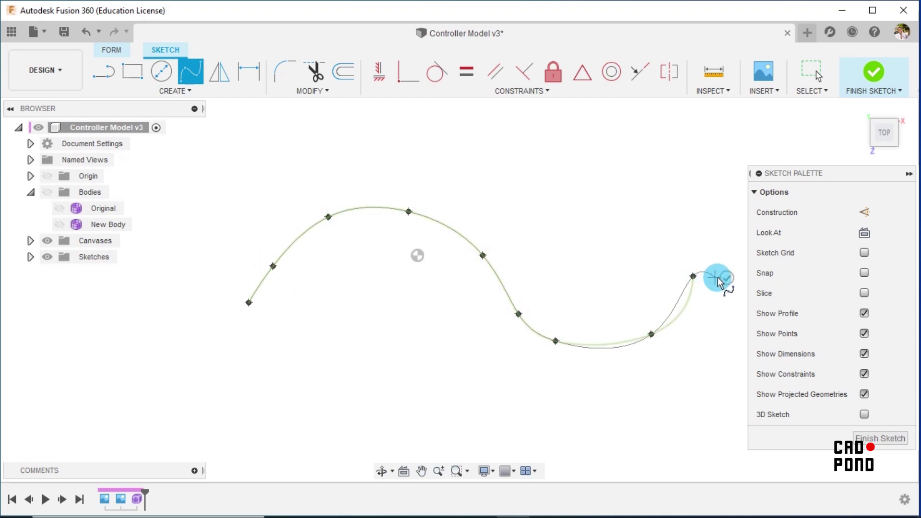
{"action": "left_click", "coordinate": [725, 279]}
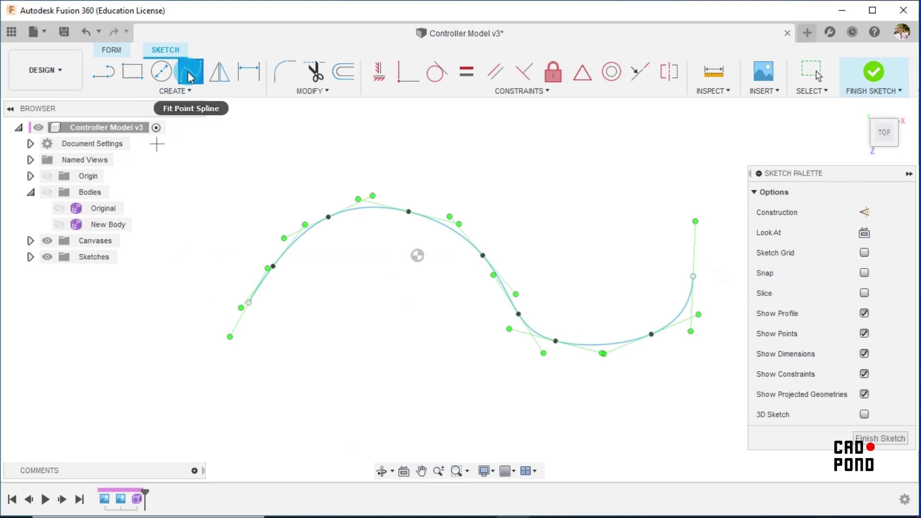
Step: Draw a second wavy Fit Point Spline through only four points below the first one
{"action": "left_click", "coordinate": [237, 412]}
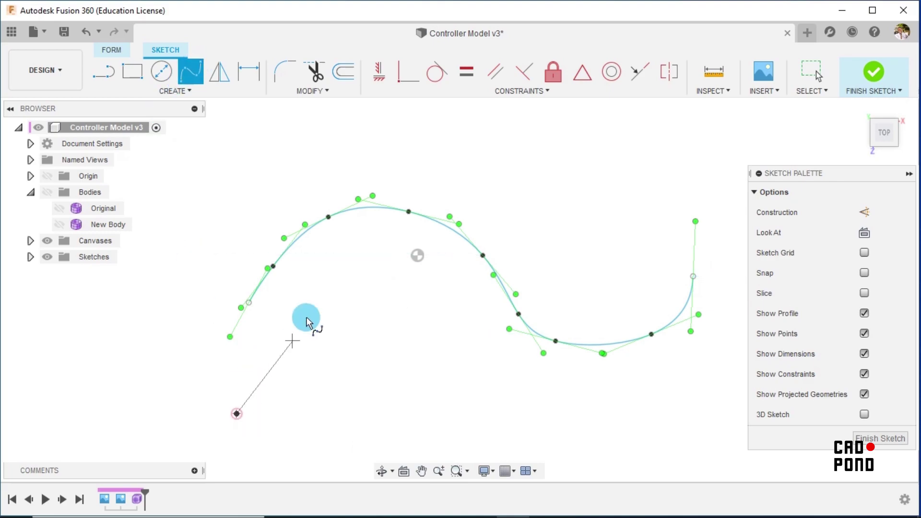
{"action": "left_click", "coordinate": [338, 283]}
{"action": "left_click", "coordinate": [497, 429]}
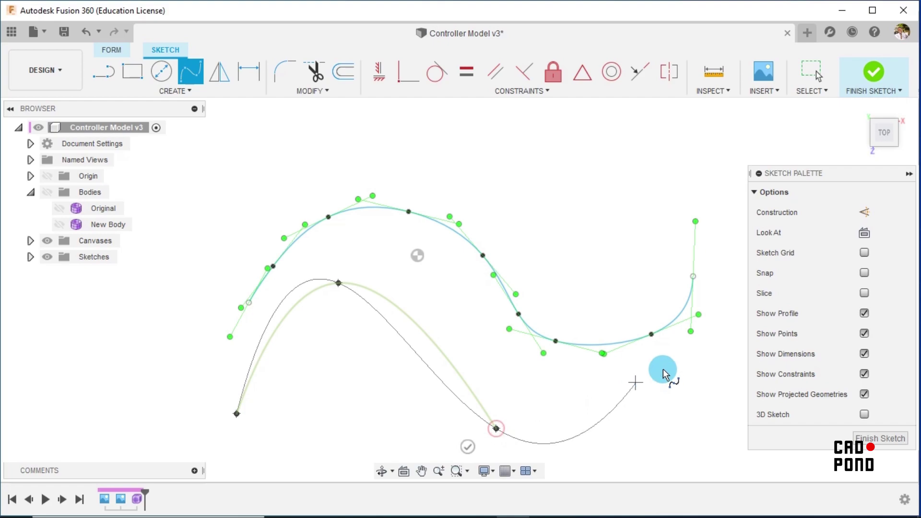
{"action": "left_click", "coordinate": [715, 343]}
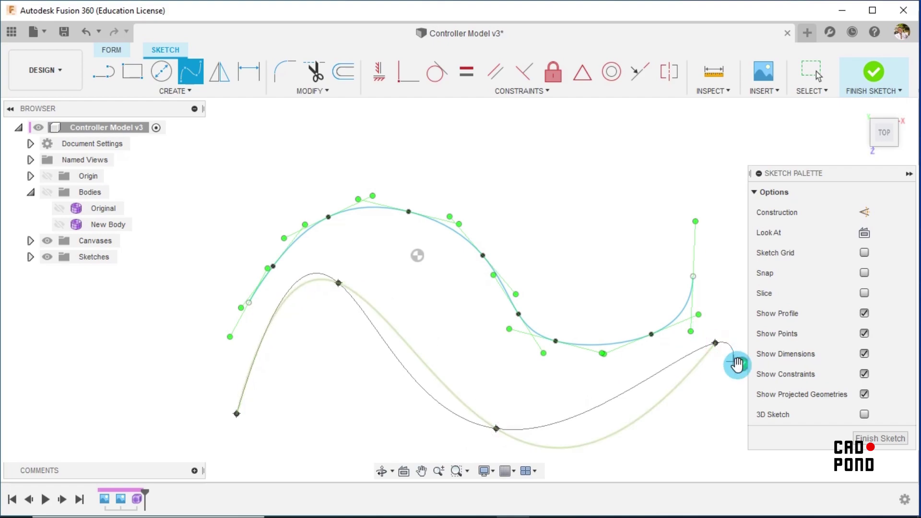
{"action": "left_click", "coordinate": [739, 365]}
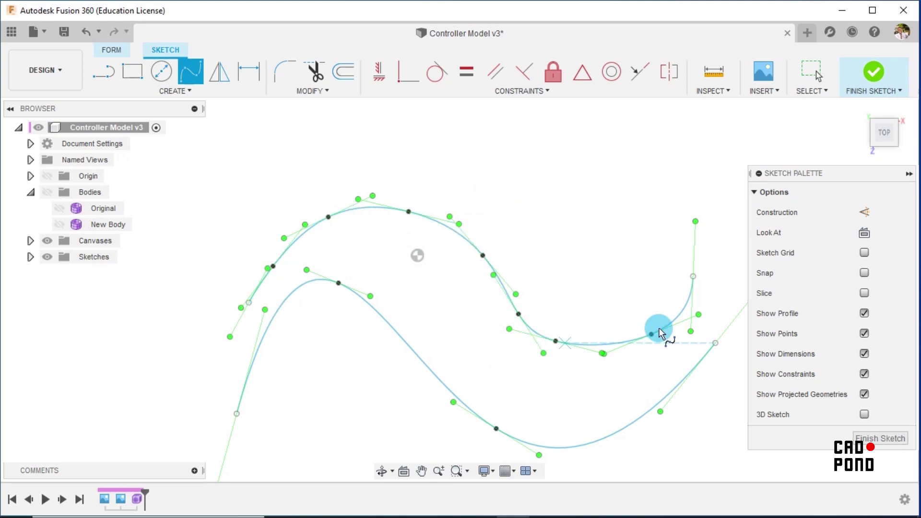
{"action": "key", "text": "Escape"}
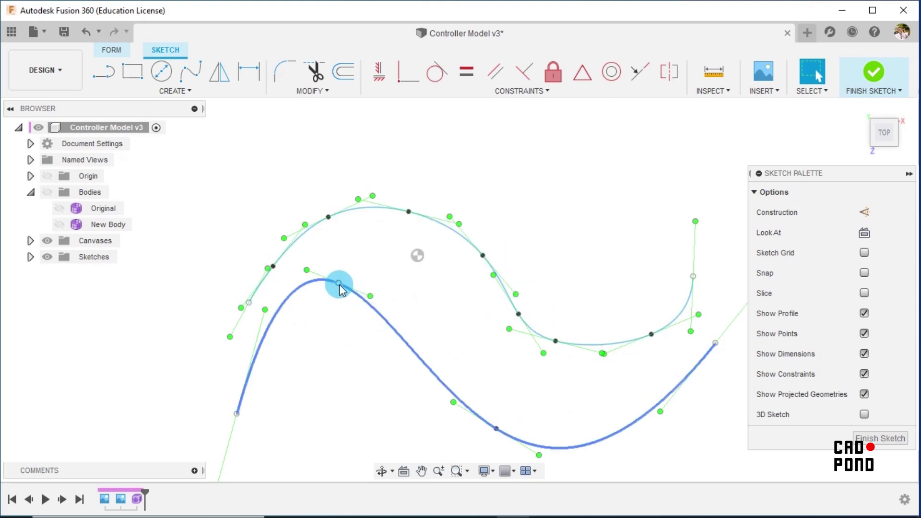
Step: Reshape the four-point spline by moving its crest point down and its trough point slightly outward
{"action": "left_click", "coordinate": [353, 286]}
{"action": "left_click_drag", "start_coordinate": [353, 286], "coordinate": [354, 350]}
{"action": "left_click_drag", "start_coordinate": [496, 428], "coordinate": [526, 426]}
{"action": "left_click", "coordinate": [428, 248]}
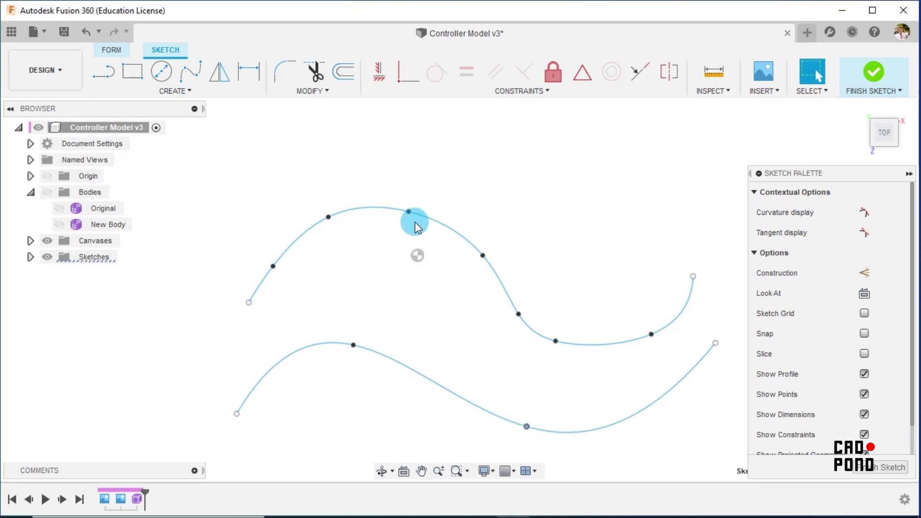
Step: Reshape the nine-point spline by moving both end points, its crest point and the points around its trough, and finish the sketch
{"action": "left_click_drag", "start_coordinate": [701, 261], "coordinate": [711, 219]}
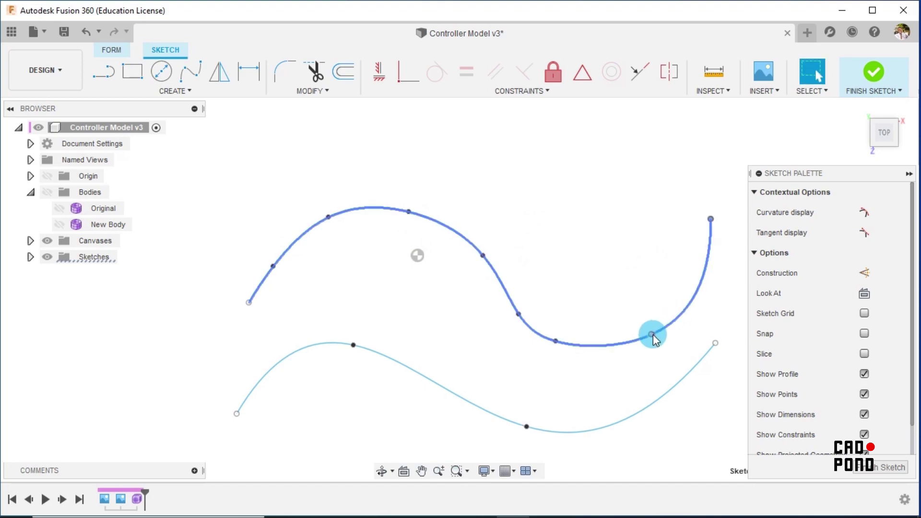
{"action": "left_click_drag", "start_coordinate": [652, 335], "coordinate": [636, 310]}
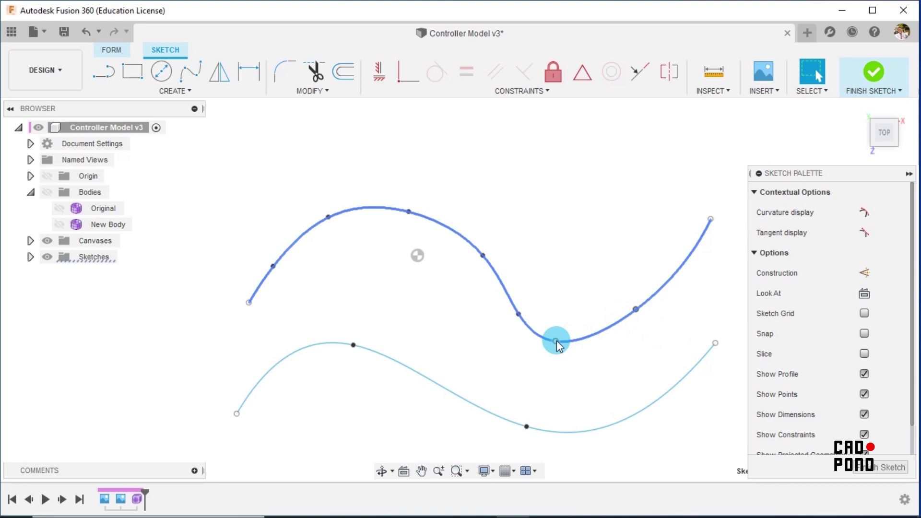
{"action": "left_click_drag", "start_coordinate": [555, 340], "coordinate": [586, 353]}
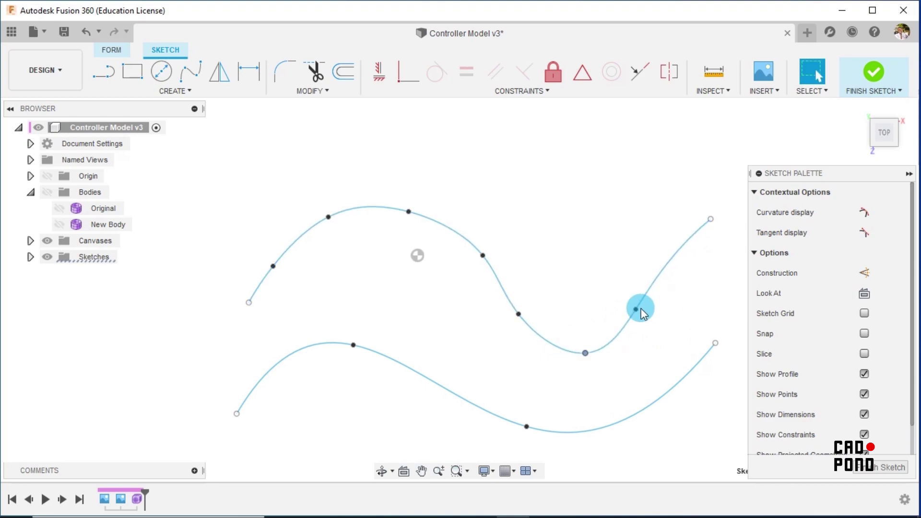
{"action": "left_click_drag", "start_coordinate": [636, 309], "coordinate": [651, 317]}
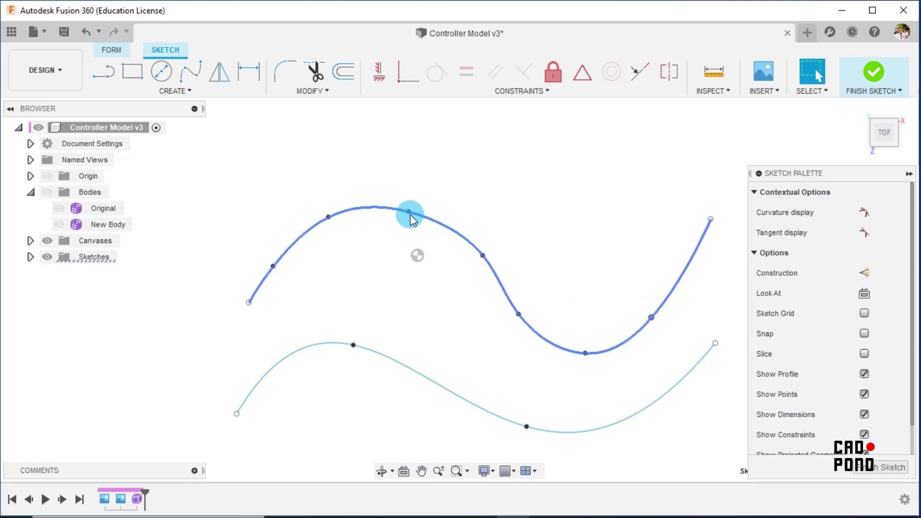
{"action": "left_click_drag", "start_coordinate": [409, 211], "coordinate": [410, 185]}
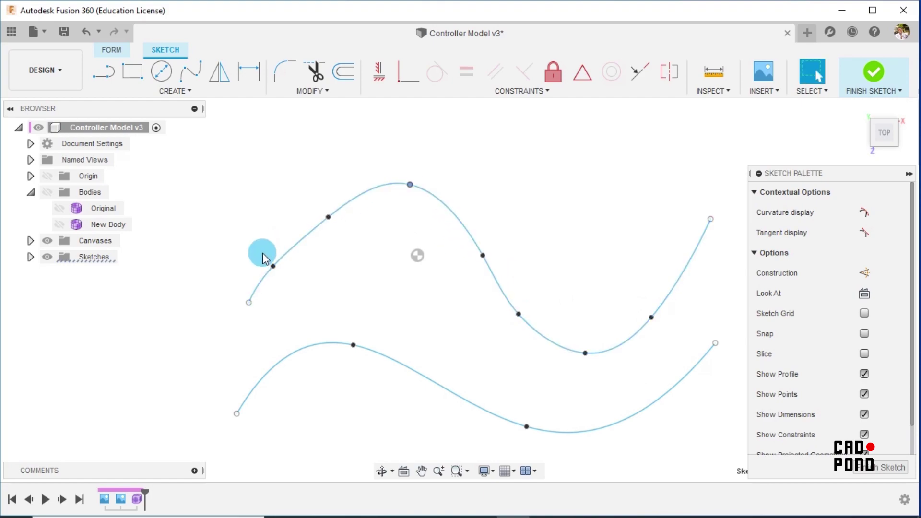
{"action": "left_click_drag", "start_coordinate": [249, 303], "coordinate": [226, 310]}
{"action": "left_click", "coordinate": [550, 178]}
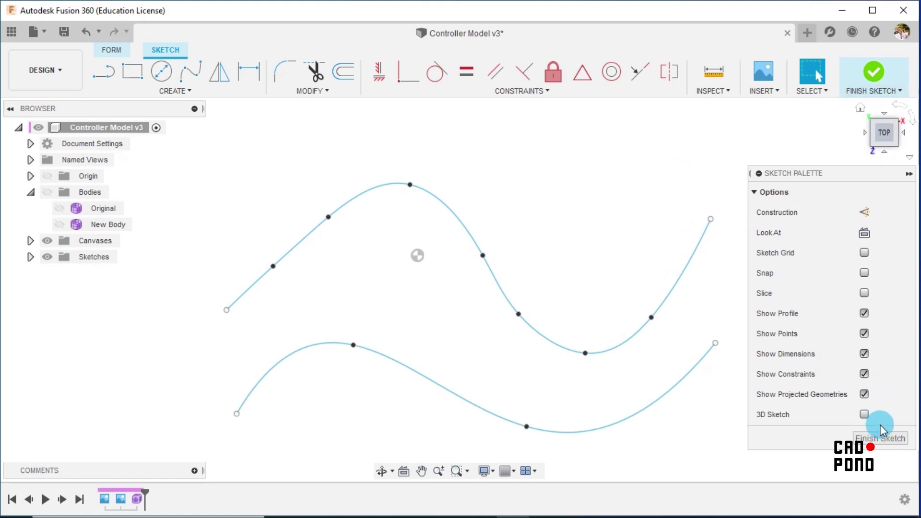
{"action": "left_click", "coordinate": [880, 439]}
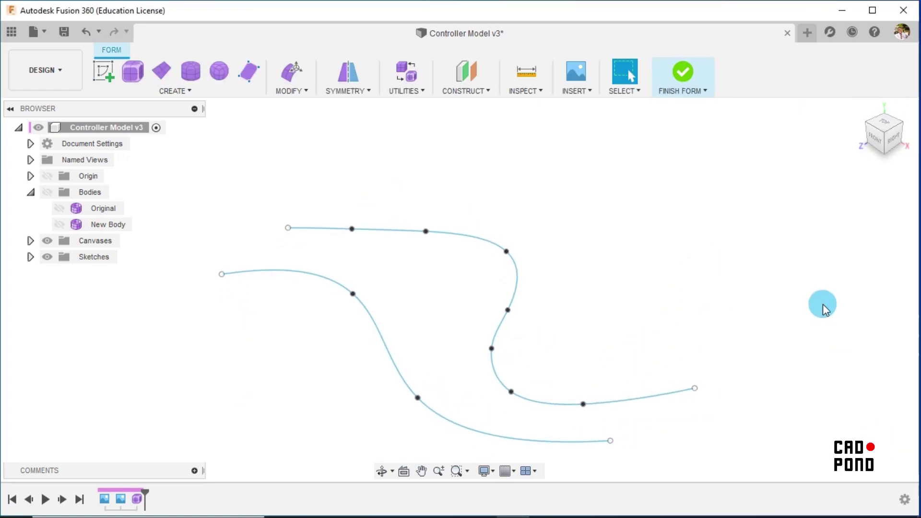
Step: Undo the point moves made on the nine-point spline and finish the sketch
{"action": "key", "text": "ctrl+z"}
{"action": "key", "text": "ctrl+z"}
{"action": "key", "text": "ctrl+z"}
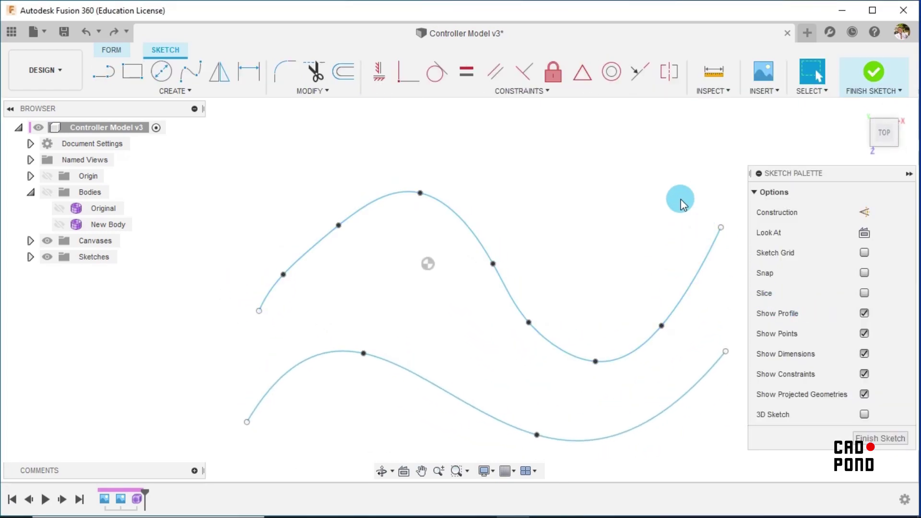
{"action": "key", "text": "ctrl+z"}
{"action": "key", "text": "ctrl+z"}
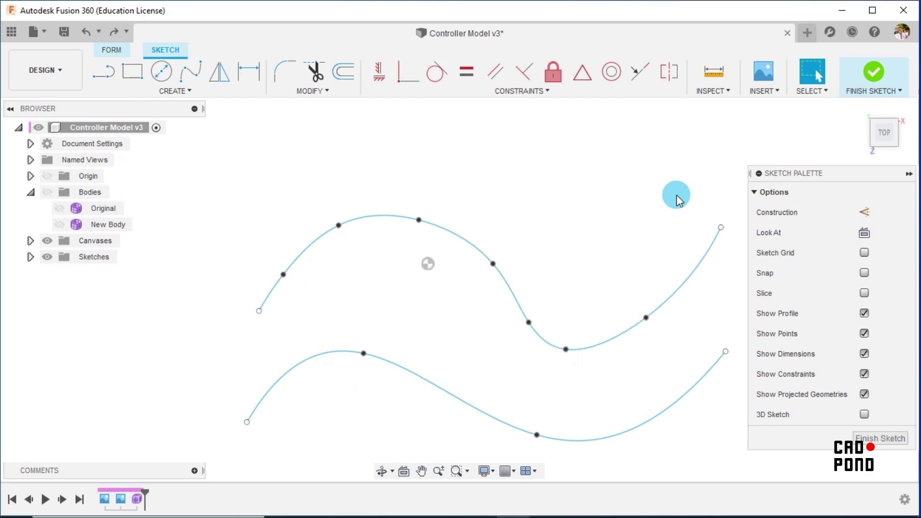
{"action": "key", "text": "ctrl+z"}
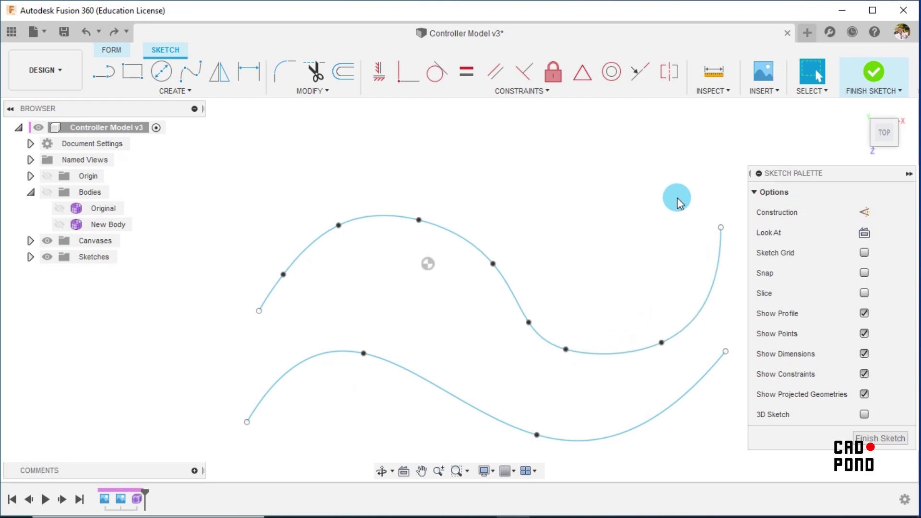
{"action": "key", "text": "ctrl+z"}
{"action": "left_click", "coordinate": [878, 95]}
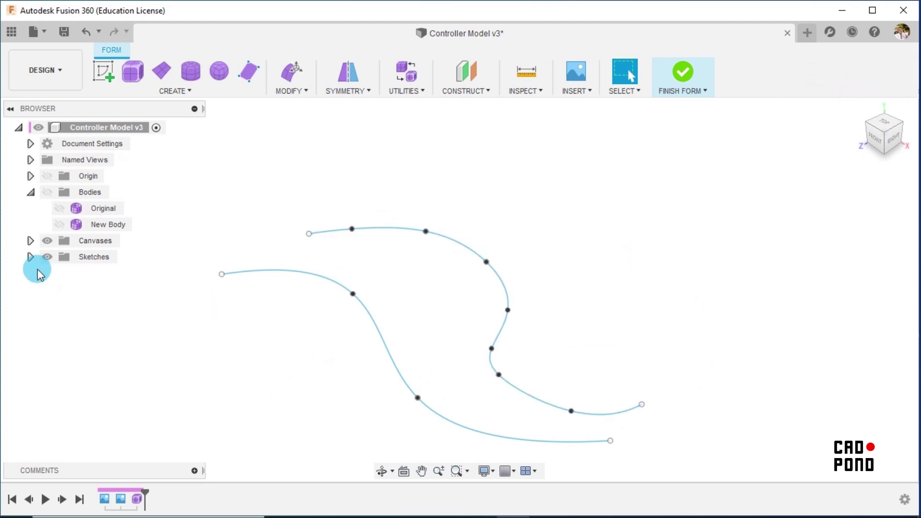
Step: Delete Sketch1 with its two comparison splines
{"action": "left_click", "coordinate": [30, 257]}
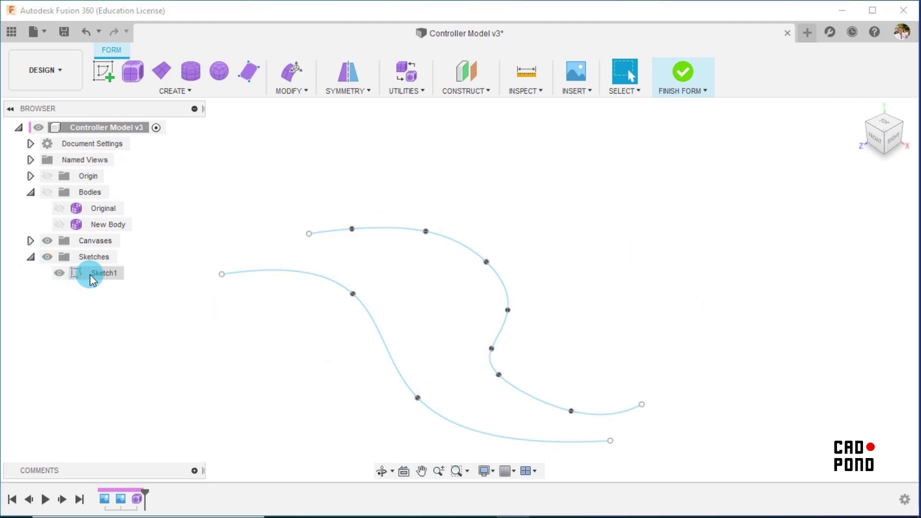
{"action": "right_click", "coordinate": [90, 274]}
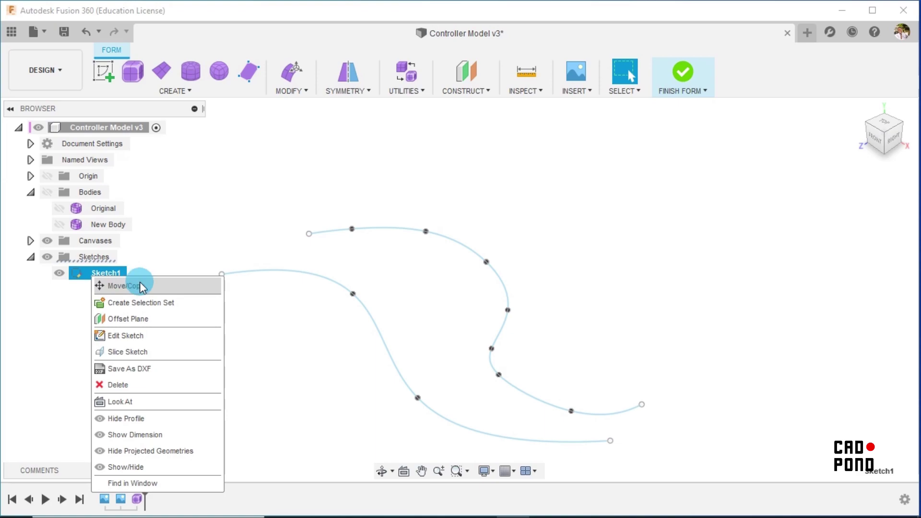
{"action": "left_click", "coordinate": [118, 385]}
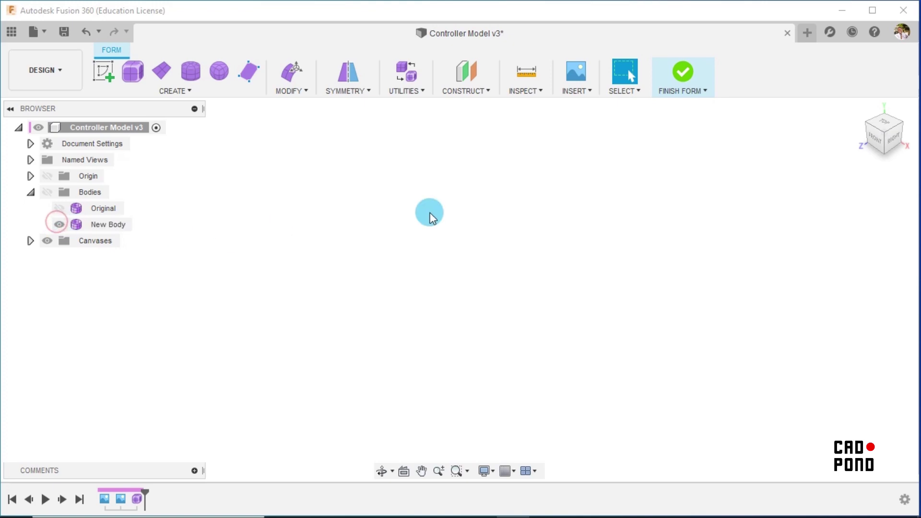
Step: Show the bodies and the Side Plane canvas, and view the controller straight from the right side
{"action": "left_click", "coordinate": [47, 192]}
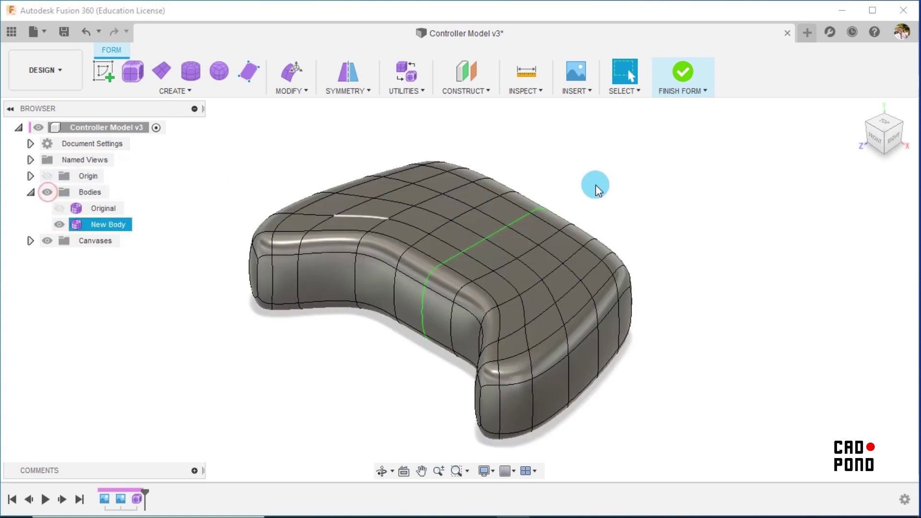
{"action": "left_click", "coordinate": [31, 241]}
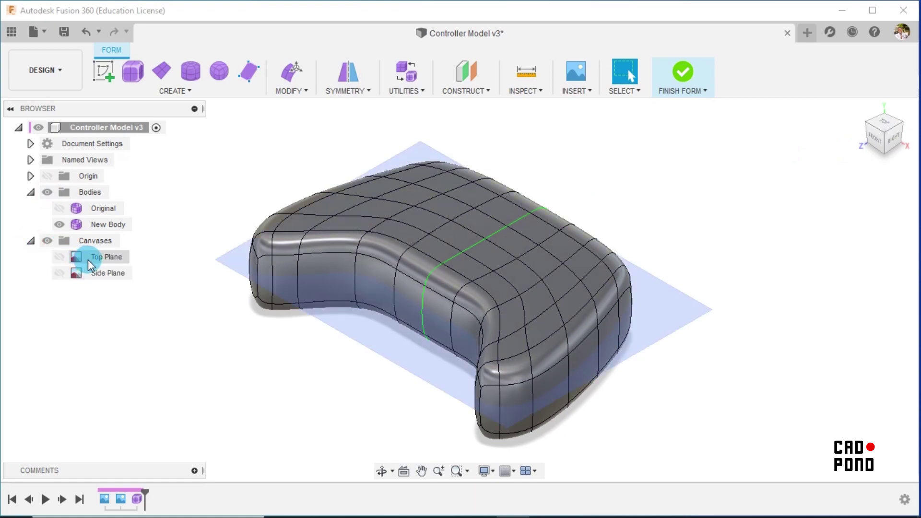
{"action": "left_click", "coordinate": [58, 272]}
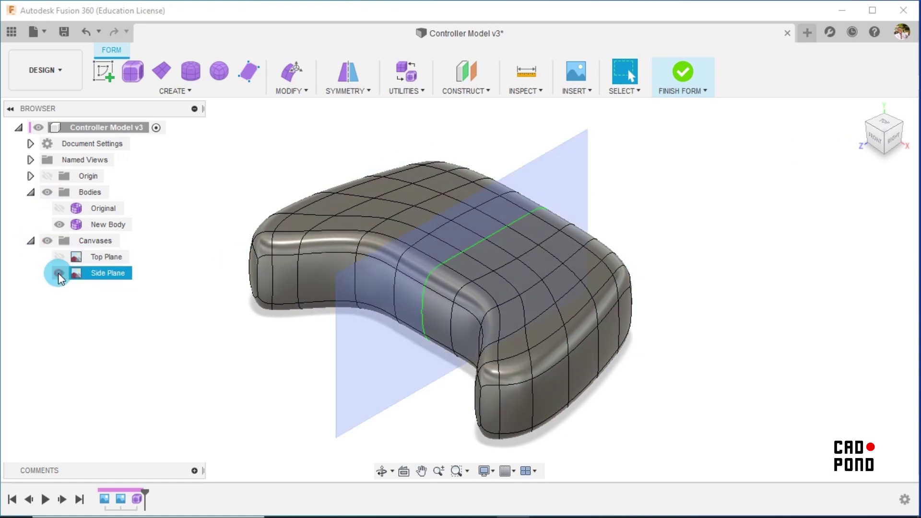
{"action": "left_click", "coordinate": [891, 142]}
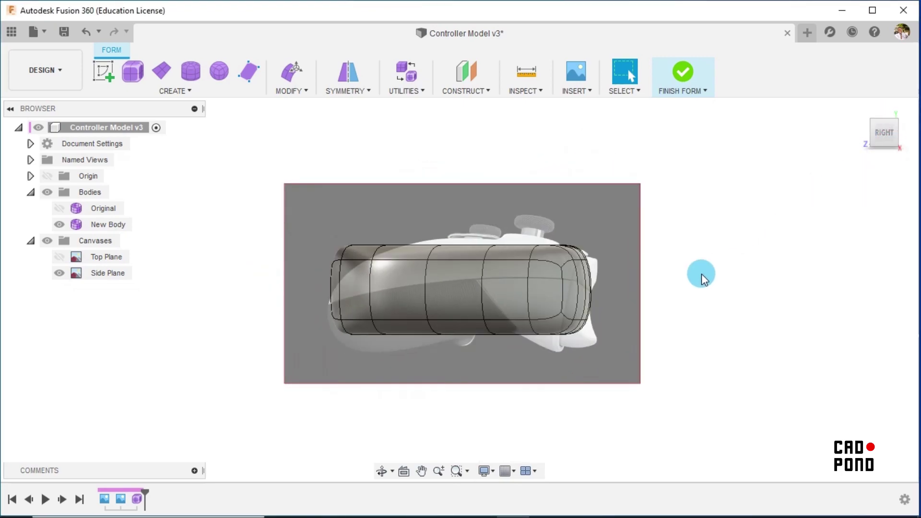
{"action": "scroll", "coordinate": [619, 263], "scroll_direction": "up", "scroll_amount": 1}
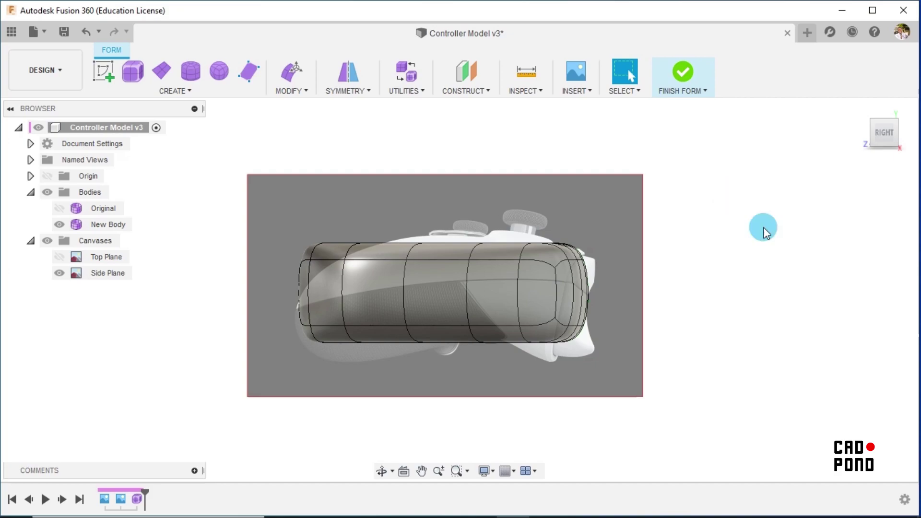
{"action": "middle_click_drag", "start_coordinate": [778, 243], "coordinate": [739, 255], "text": "shift"}
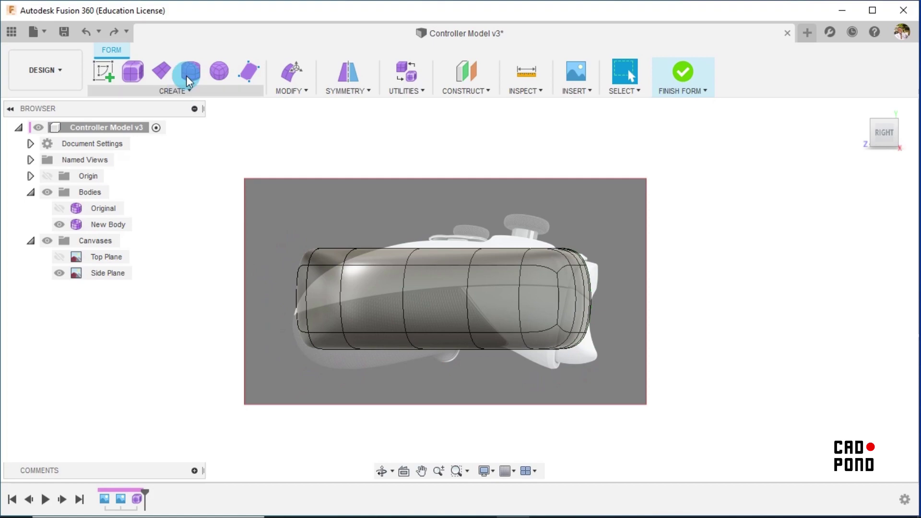
{"action": "left_click", "coordinate": [294, 72]}
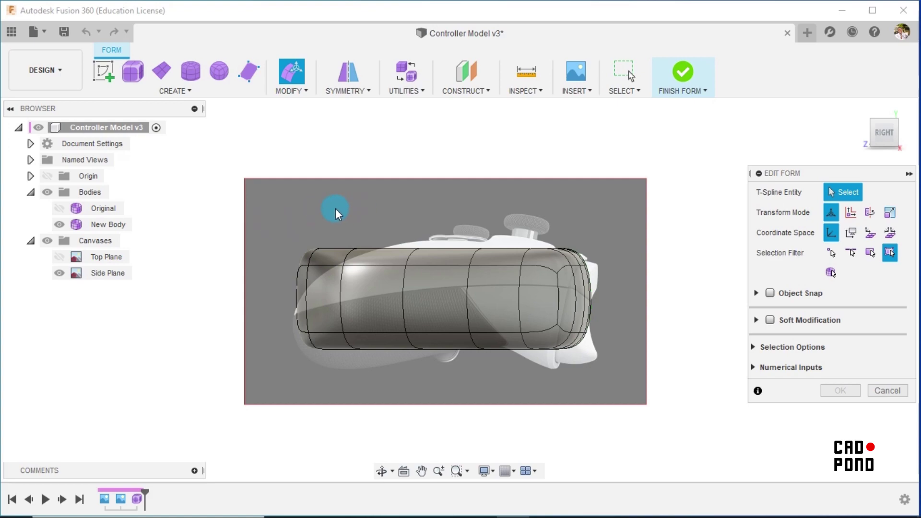
{"action": "left_click_drag", "start_coordinate": [280, 220], "coordinate": [421, 367]}
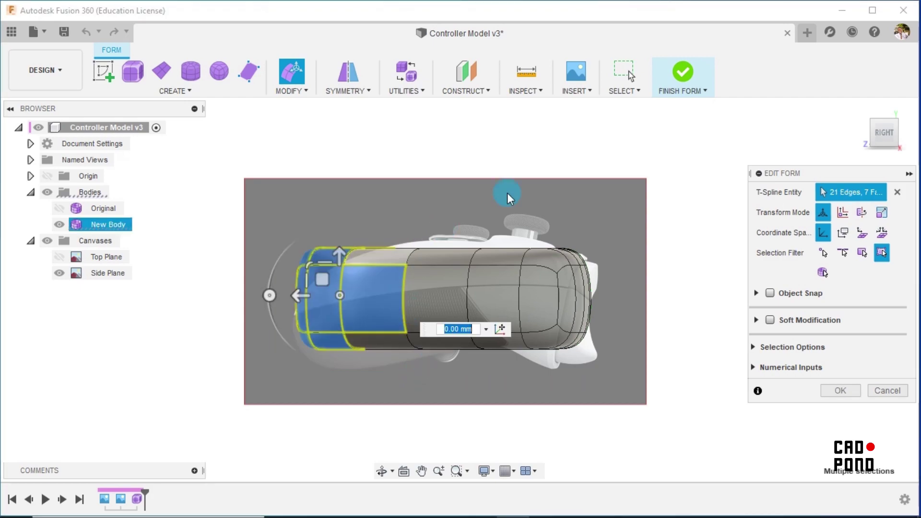
{"action": "middle_click_drag", "start_coordinate": [658, 131], "coordinate": [701, 186], "text": "shift"}
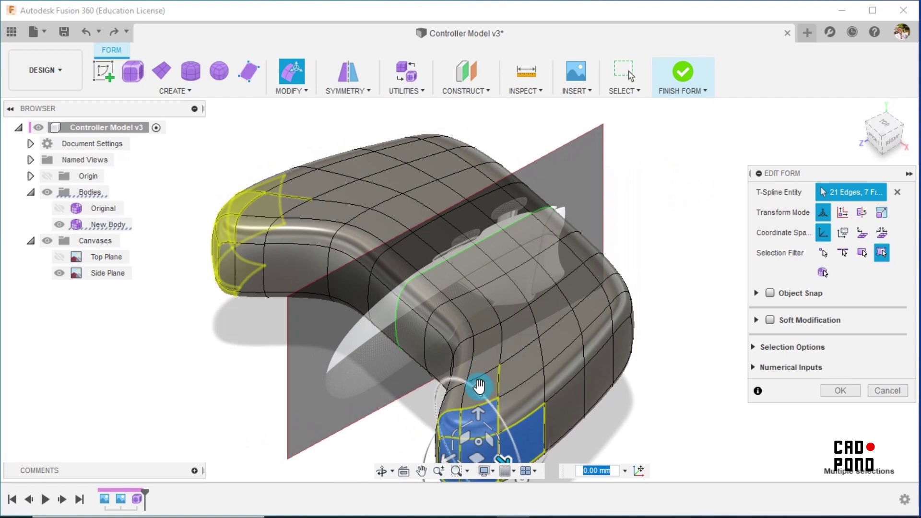
{"action": "left_click", "coordinate": [489, 388], "text": "shift"}
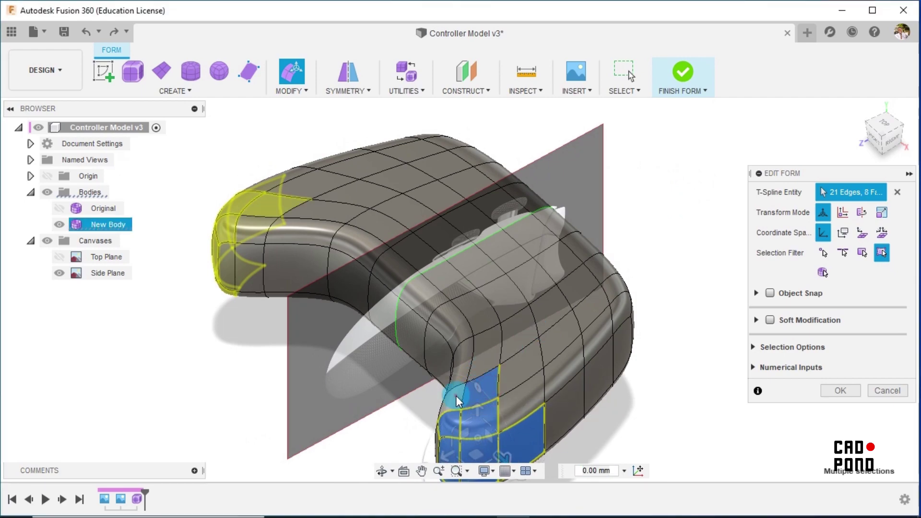
{"action": "left_click", "coordinate": [456, 395], "text": "shift"}
{"action": "left_click", "coordinate": [460, 370], "text": "shift"}
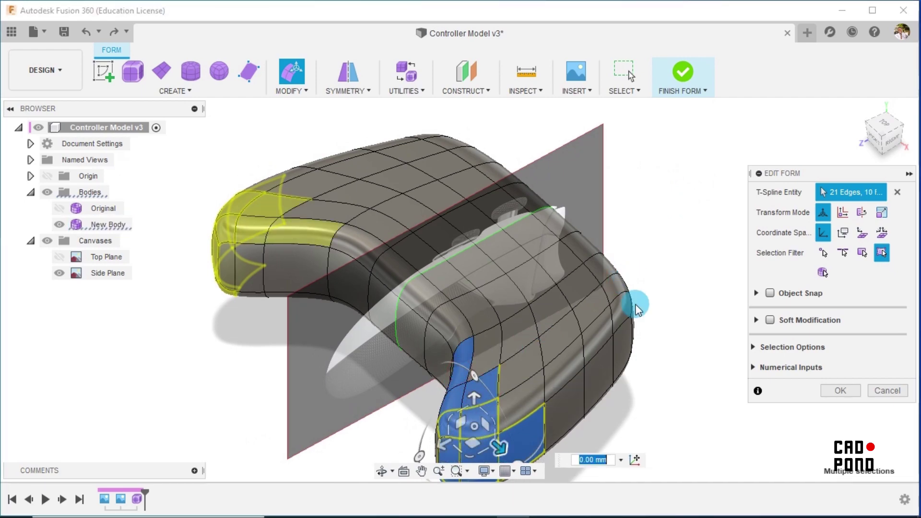
{"action": "middle_click_drag", "start_coordinate": [637, 307], "coordinate": [673, 360], "text": "shift"}
{"action": "key", "text": "Escape"}
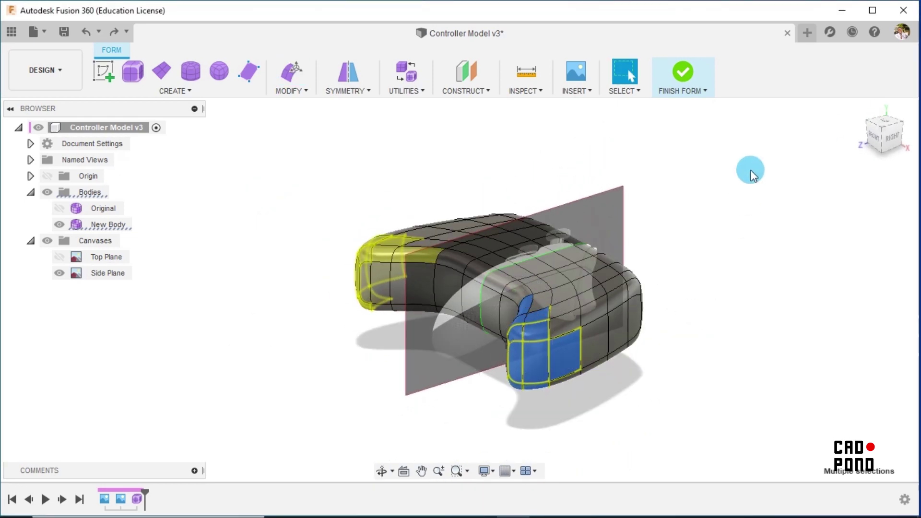
{"action": "left_click", "coordinate": [891, 138]}
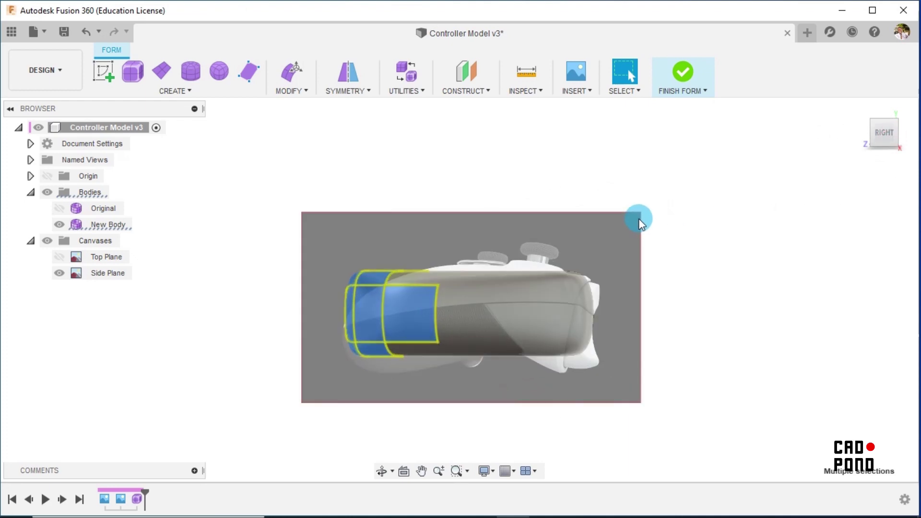
{"action": "left_click", "coordinate": [658, 177]}
Step: Enable Select Through in the selection filters so hidden T-spline geometry is also picked
{"action": "left_click", "coordinate": [630, 91]}
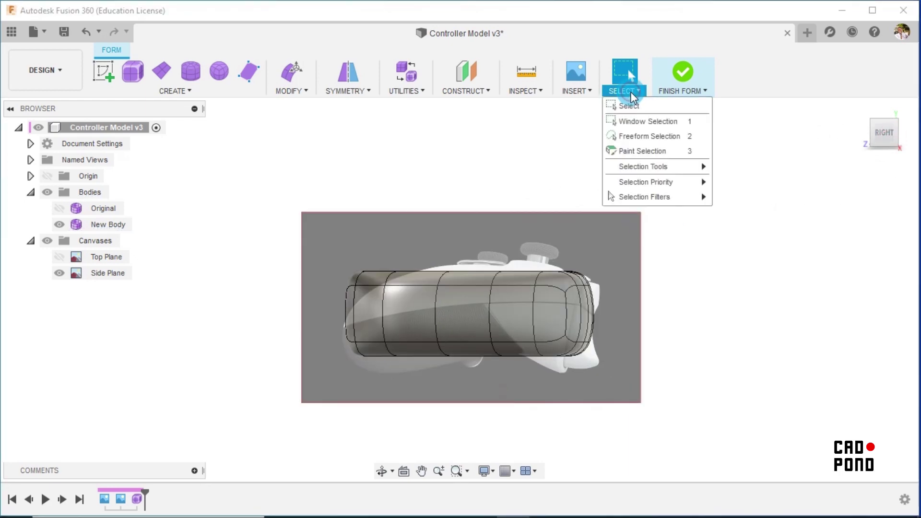
{"action": "mouse_move", "coordinate": [655, 198]}
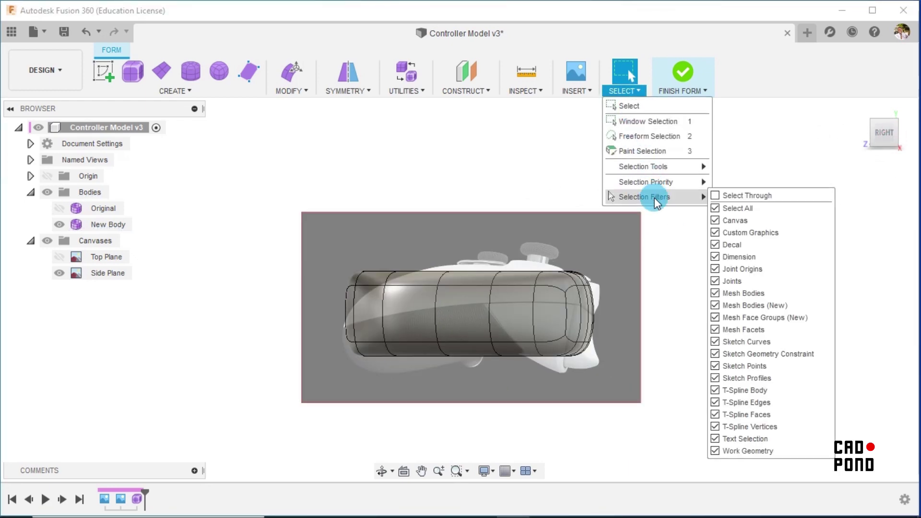
{"action": "left_click", "coordinate": [716, 195]}
Step: With Edit Form, select all faces of the grip end and move them about 7.2 mm down and 0.4 mm outward
{"action": "scroll", "coordinate": [458, 247], "scroll_direction": "up", "scroll_amount": 2}
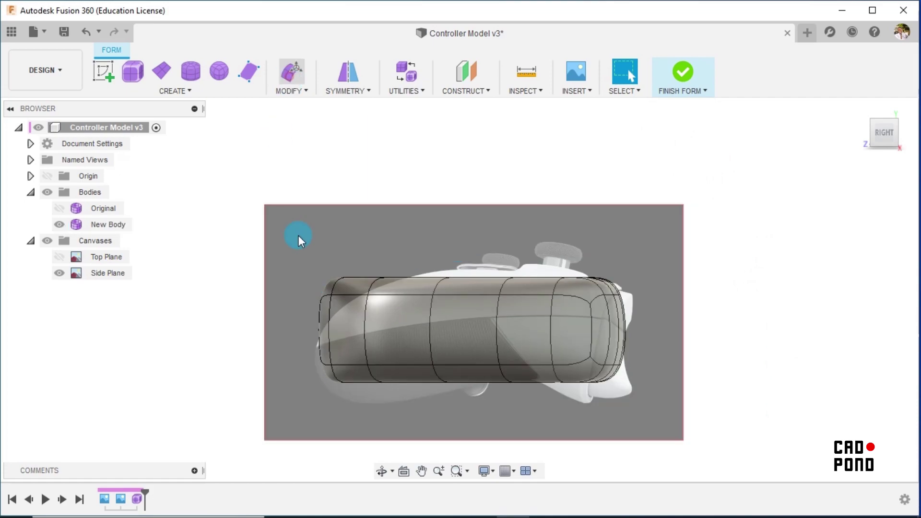
{"action": "left_click_drag", "start_coordinate": [293, 241], "coordinate": [427, 402]}
{"action": "left_click_drag", "start_coordinate": [427, 402], "coordinate": [434, 404]}
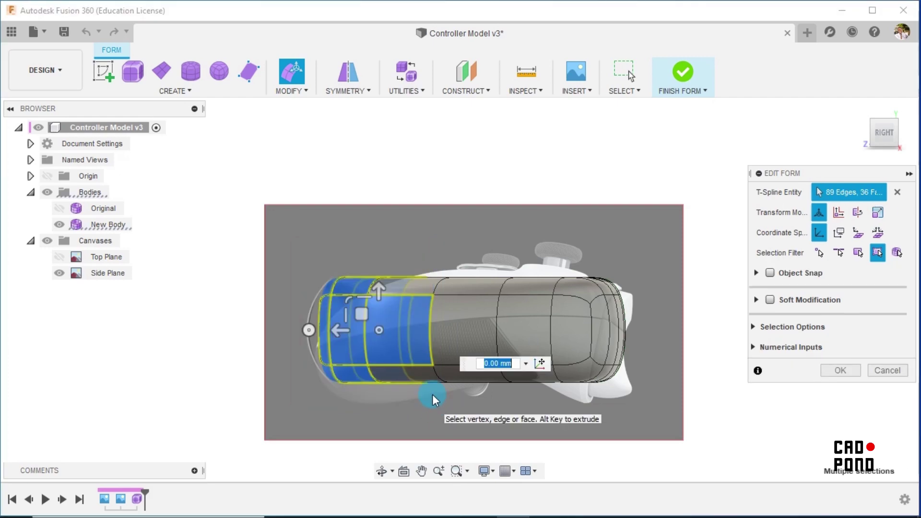
{"action": "scroll", "coordinate": [492, 275], "scroll_direction": "down", "scroll_amount": 2}
{"action": "scroll", "coordinate": [436, 308], "scroll_direction": "up", "scroll_amount": 2}
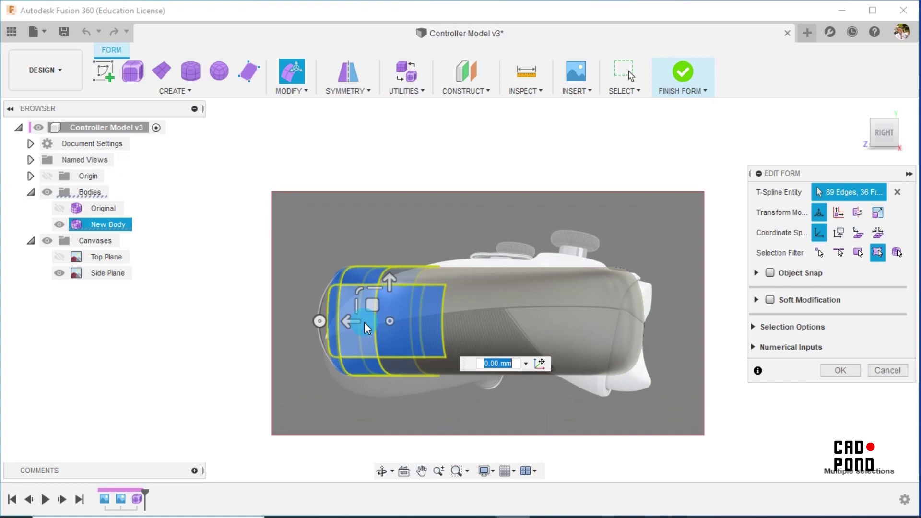
{"action": "left_click_drag", "start_coordinate": [371, 309], "coordinate": [368, 334]}
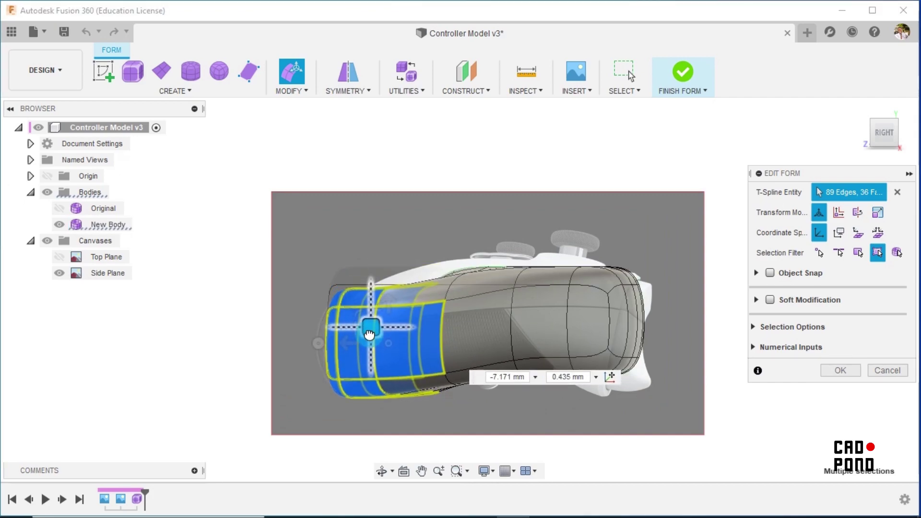
Step: Rotate the selected grip-end faces 15 degrees downward to follow the canvas outline, and clear the selection
{"action": "scroll", "coordinate": [404, 388], "scroll_direction": "up", "scroll_amount": 3}
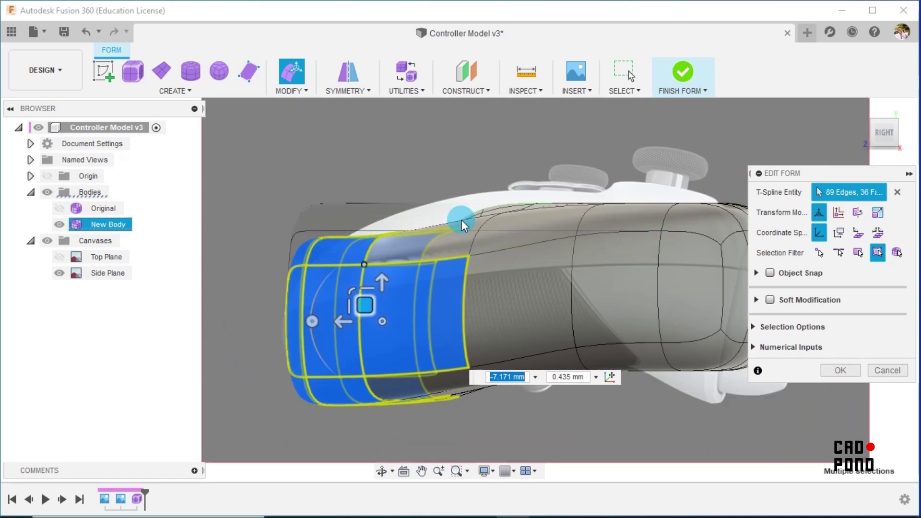
{"action": "left_click", "coordinate": [310, 320]}
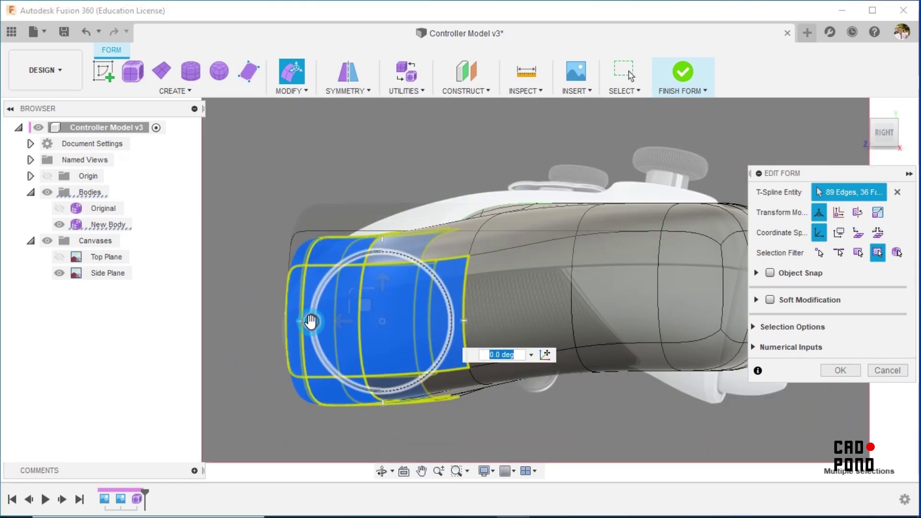
{"action": "left_click_drag", "start_coordinate": [311, 321], "coordinate": [310, 345]}
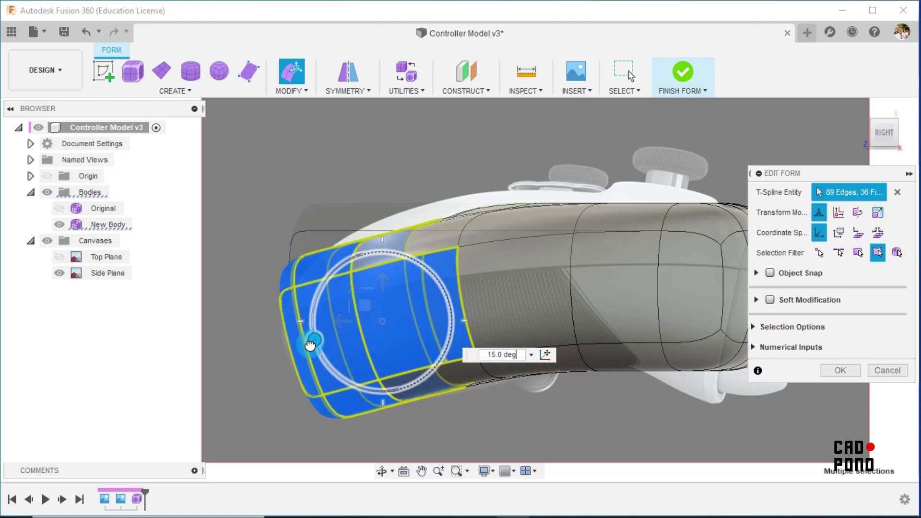
{"action": "scroll", "coordinate": [346, 333], "scroll_direction": "down", "scroll_amount": 2}
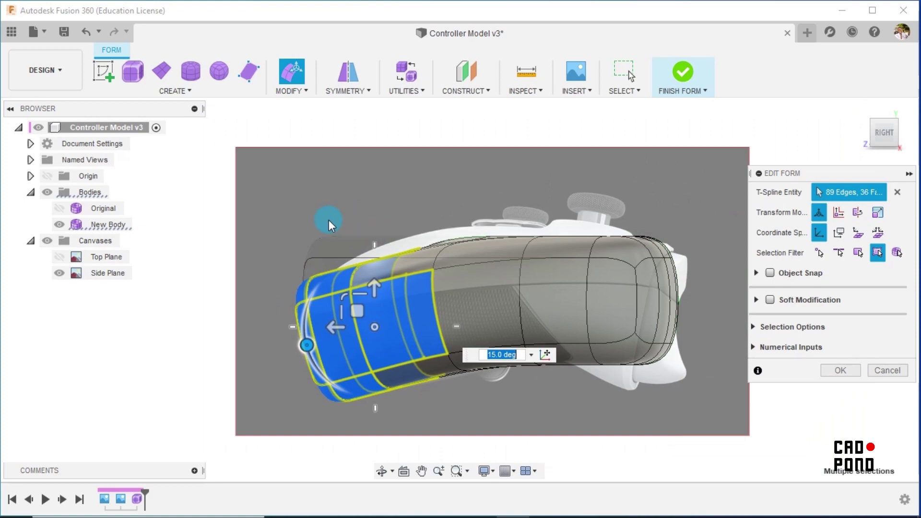
{"action": "left_click", "coordinate": [301, 206]}
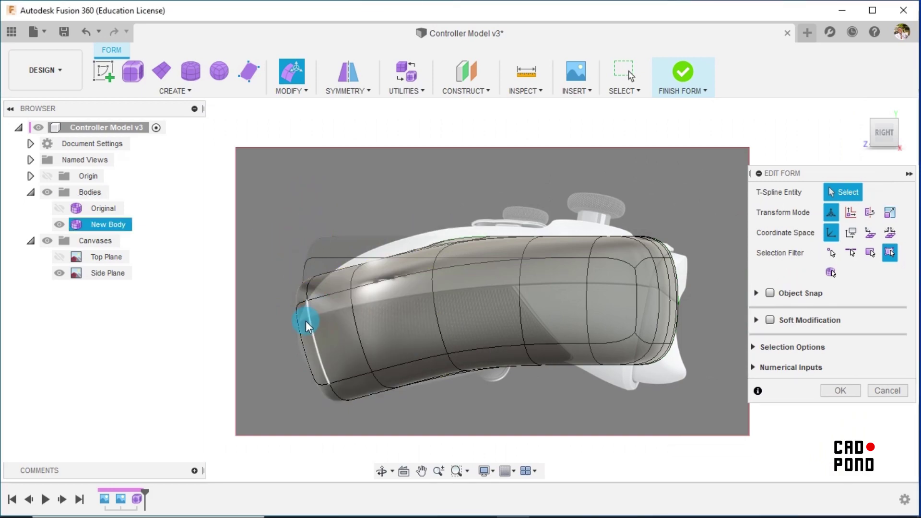
Step: Select the upper corner faces of the grip tip and move them about 2 mm down and 2.9 mm inward
{"action": "scroll", "coordinate": [304, 319], "scroll_direction": "up", "scroll_amount": 3}
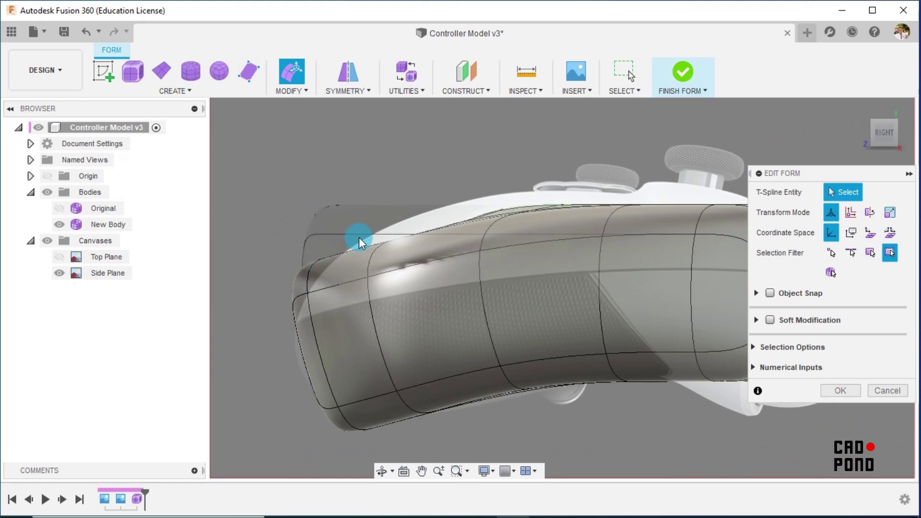
{"action": "left_click_drag", "start_coordinate": [252, 213], "coordinate": [342, 287]}
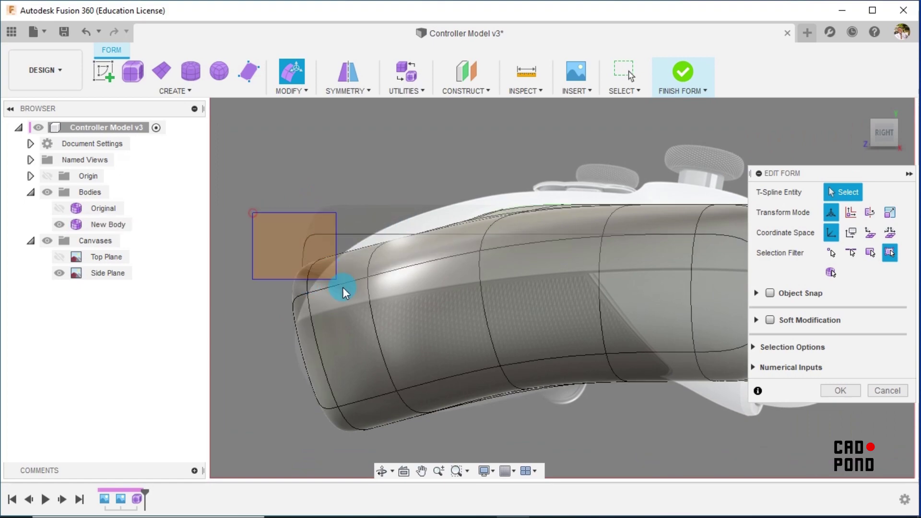
{"action": "left_click_drag", "start_coordinate": [367, 326], "coordinate": [369, 331]}
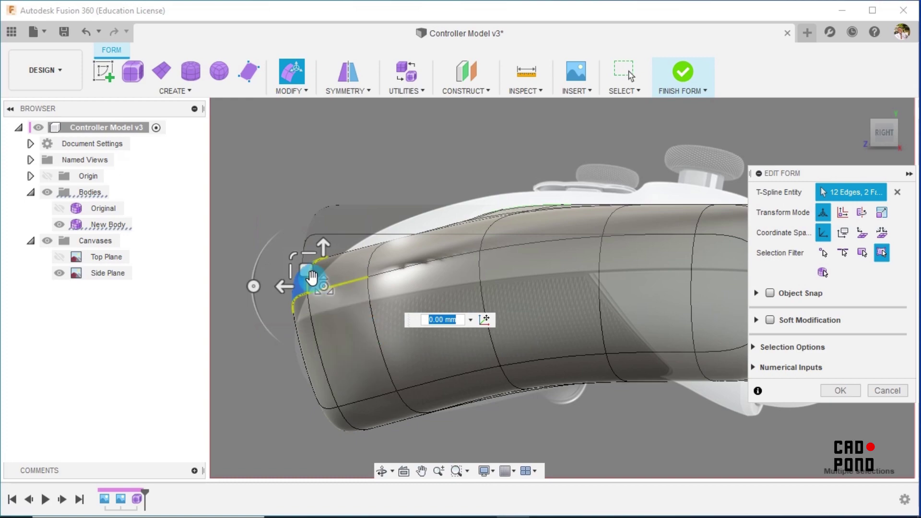
{"action": "left_click_drag", "start_coordinate": [307, 272], "coordinate": [322, 285]}
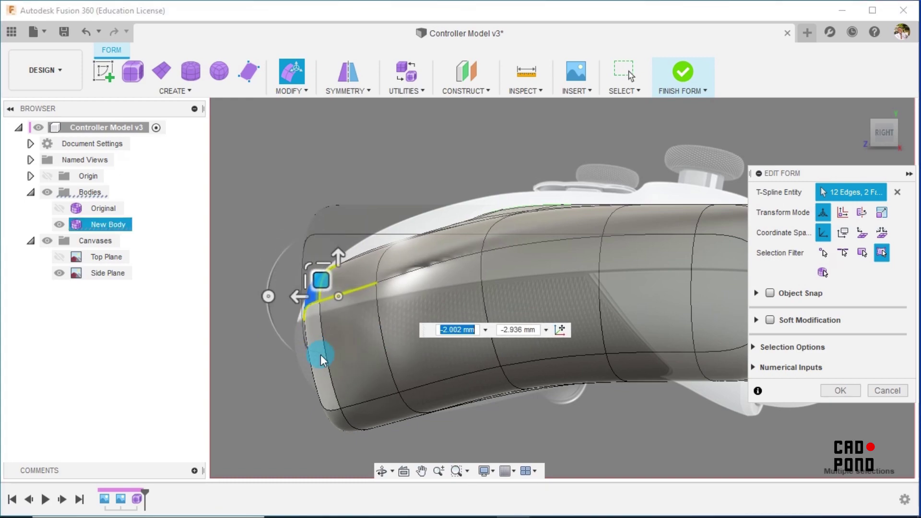
{"action": "left_click", "coordinate": [239, 298]}
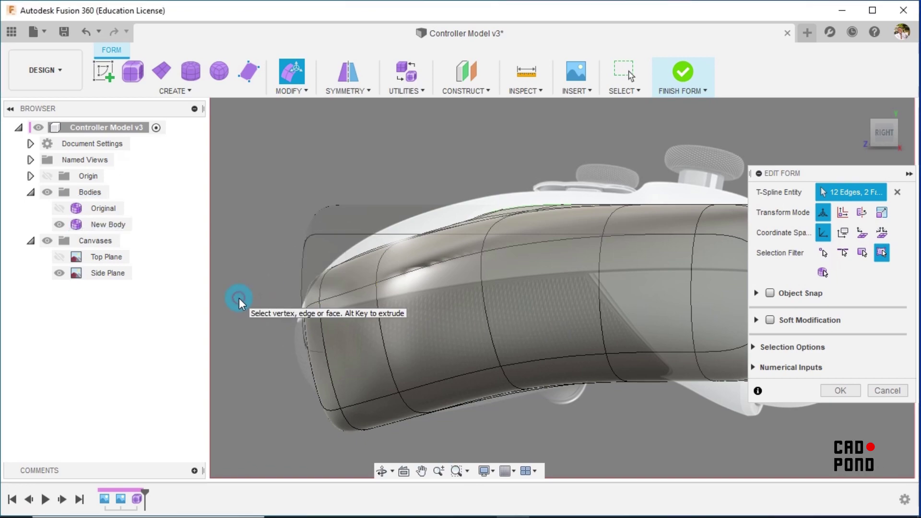
Step: Move the end faces of the grip tip slightly outward and scale them vertically to about 0.615
{"action": "left_click_drag", "start_coordinate": [239, 298], "coordinate": [353, 363]}
{"action": "left_click_drag", "start_coordinate": [367, 419], "coordinate": [367, 422]}
{"action": "mouse_move", "coordinate": [304, 342]}
{"action": "left_mouse_down"}
{"action": "mouse_move", "coordinate": [291, 351]}
{"action": "mouse_move", "coordinate": [293, 335]}
{"action": "left_mouse_up"}
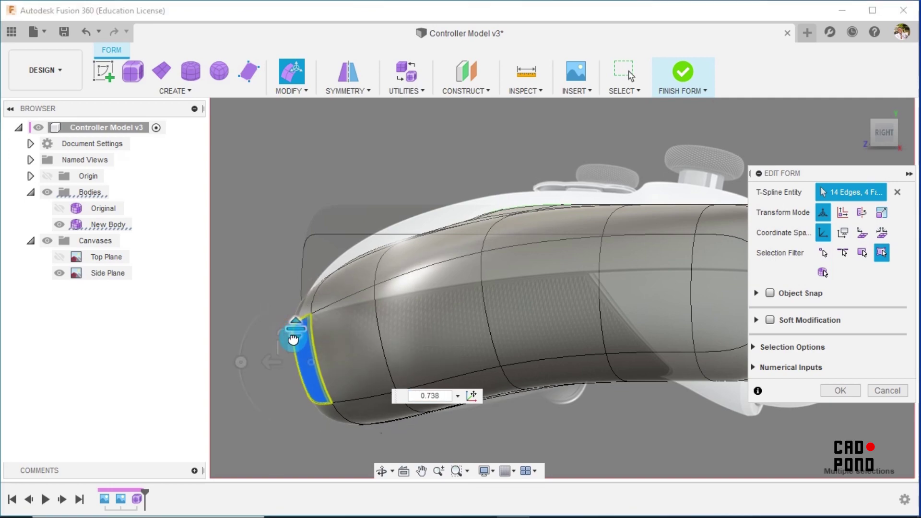
{"action": "type", "text": "0.68"}
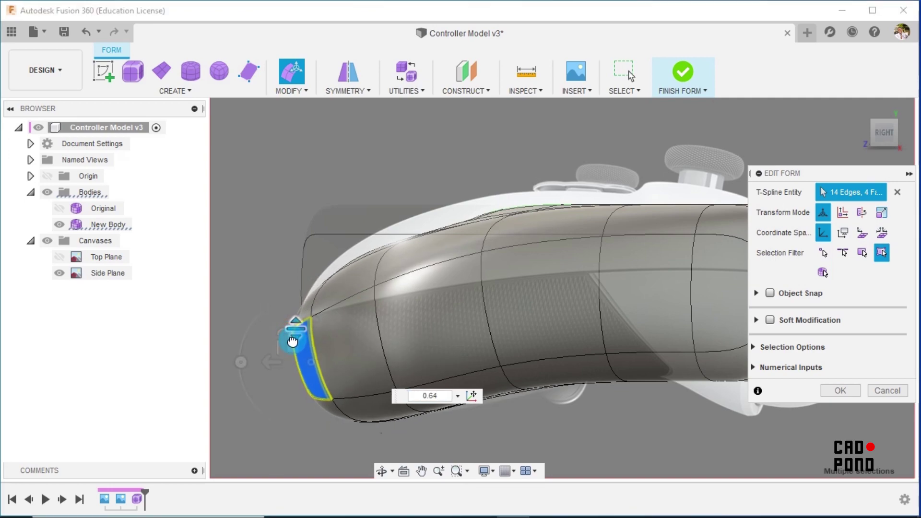
{"action": "key", "text": "Return"}
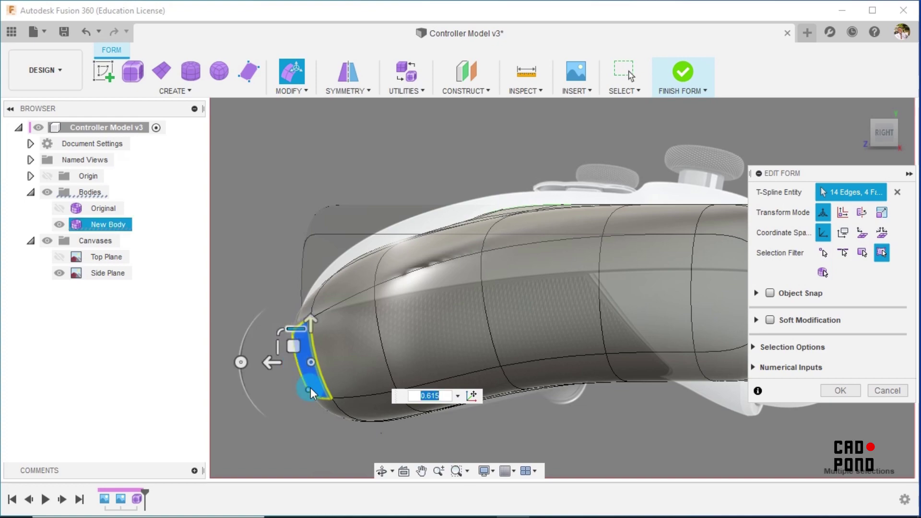
{"action": "left_click", "coordinate": [243, 273]}
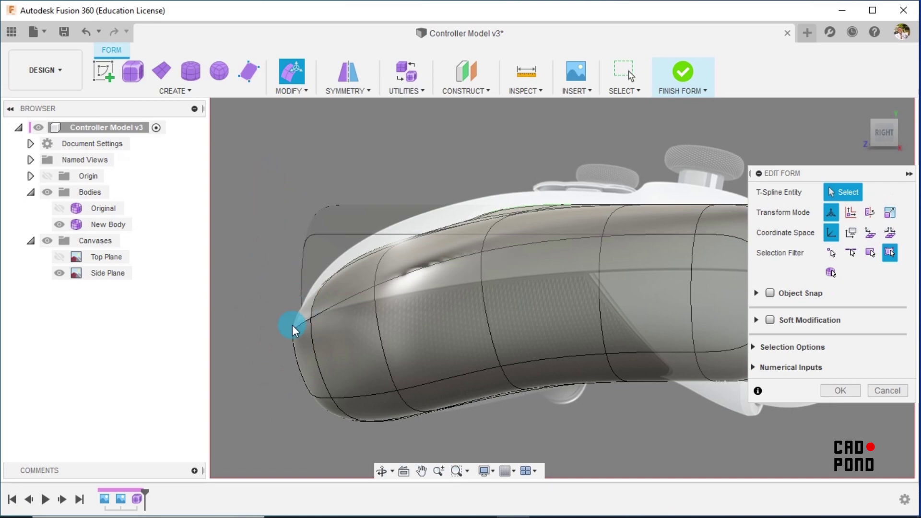
Step: Select the whole grip tip and shift it slightly inward to match the canvas outline
{"action": "left_click_drag", "start_coordinate": [251, 247], "coordinate": [377, 454]}
{"action": "left_click_drag", "start_coordinate": [315, 332], "coordinate": [317, 329]}
{"action": "left_click", "coordinate": [284, 223]}
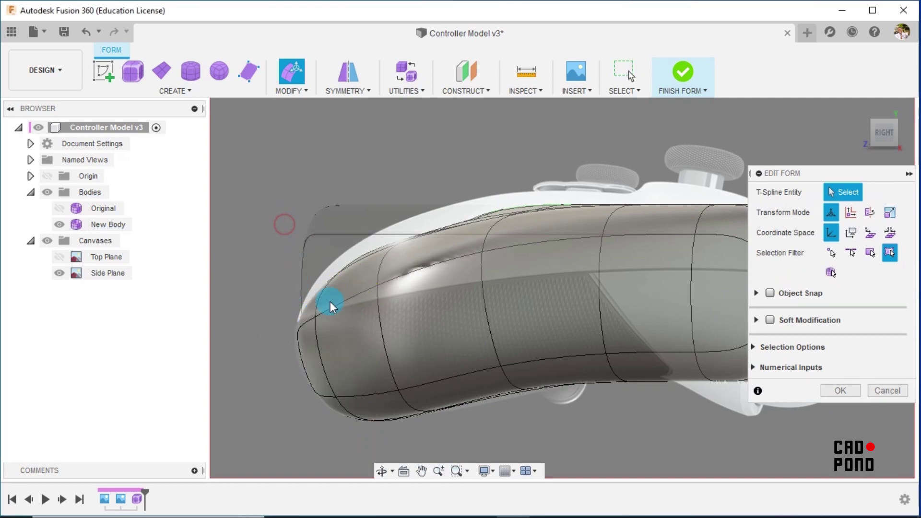
{"action": "scroll", "coordinate": [301, 335], "scroll_direction": "up", "scroll_amount": 5}
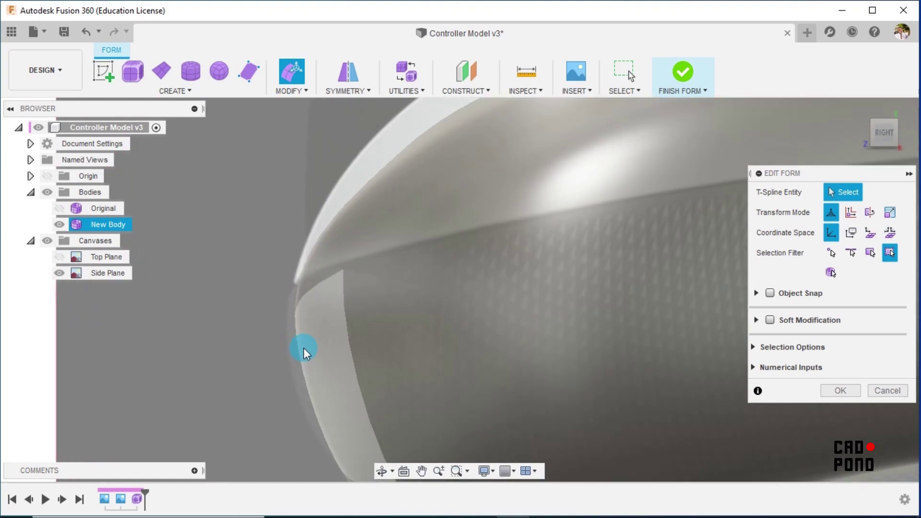
Step: Select all the grip-tip faces, move them about 0.62 mm outward to meet the canvas outline, and clear the selection
{"action": "scroll", "coordinate": [325, 347], "scroll_direction": "down", "scroll_amount": 4}
{"action": "left_click_drag", "start_coordinate": [269, 242], "coordinate": [429, 474]}
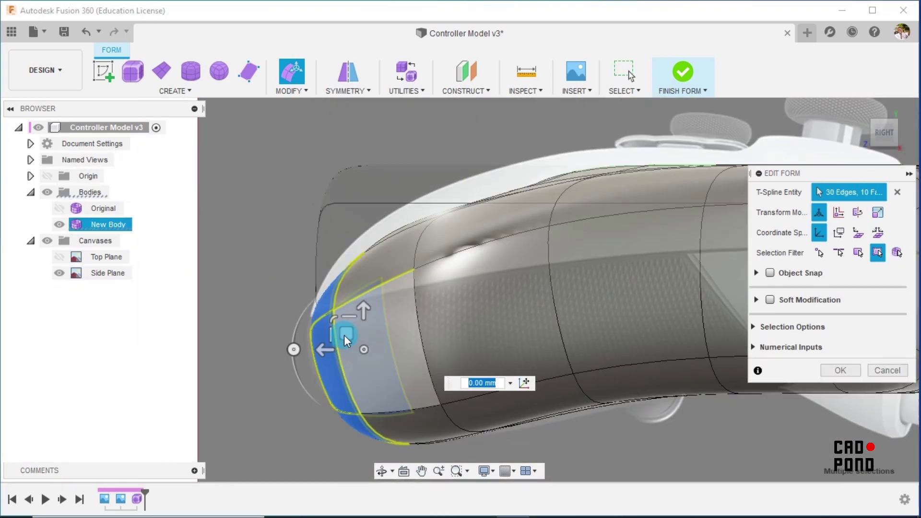
{"action": "scroll", "coordinate": [344, 334], "scroll_direction": "up", "scroll_amount": 3}
{"action": "left_click_drag", "start_coordinate": [359, 344], "coordinate": [353, 348]}
{"action": "scroll", "coordinate": [257, 256], "scroll_direction": "down", "scroll_amount": 5}
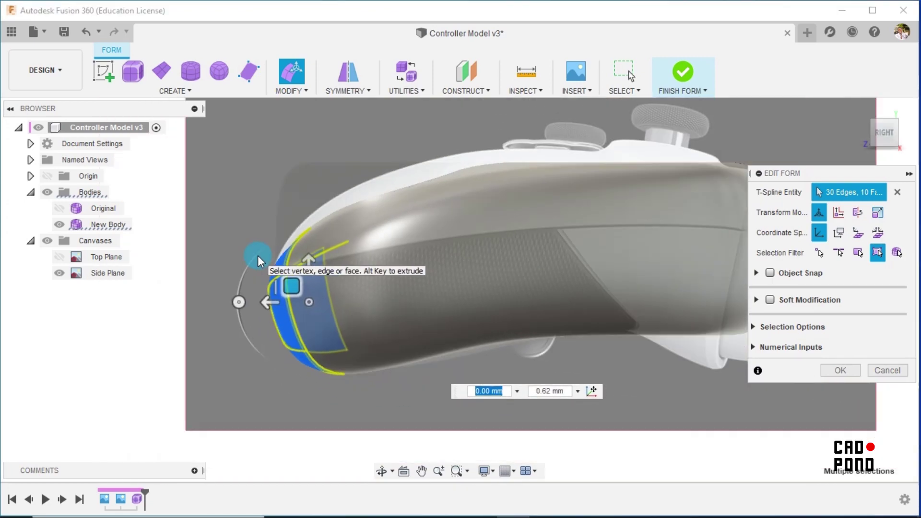
{"action": "left_click", "coordinate": [290, 189]}
Step: Move the upper faces of the grip about 4.36 mm up and 1.53 mm toward the controller's front, then clear the selection
{"action": "scroll", "coordinate": [322, 157], "scroll_direction": "up", "scroll_amount": 2}
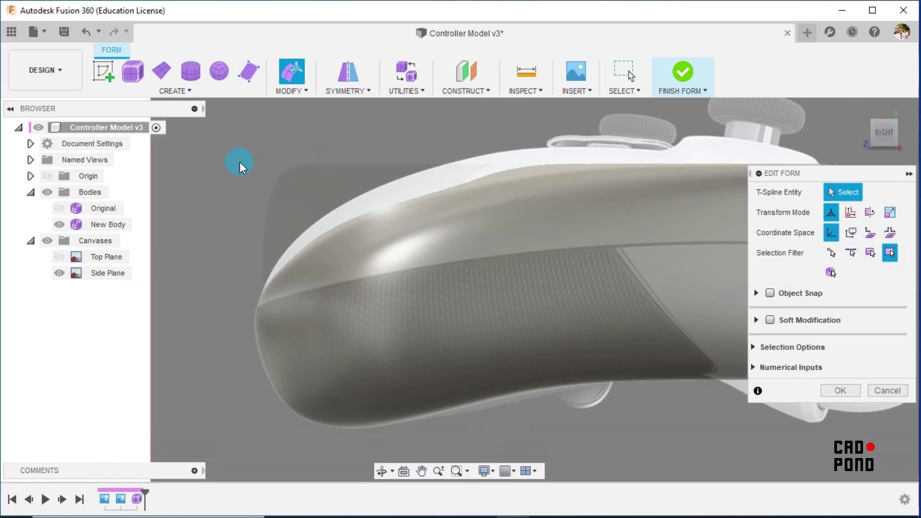
{"action": "left_click_drag", "start_coordinate": [224, 158], "coordinate": [549, 321]}
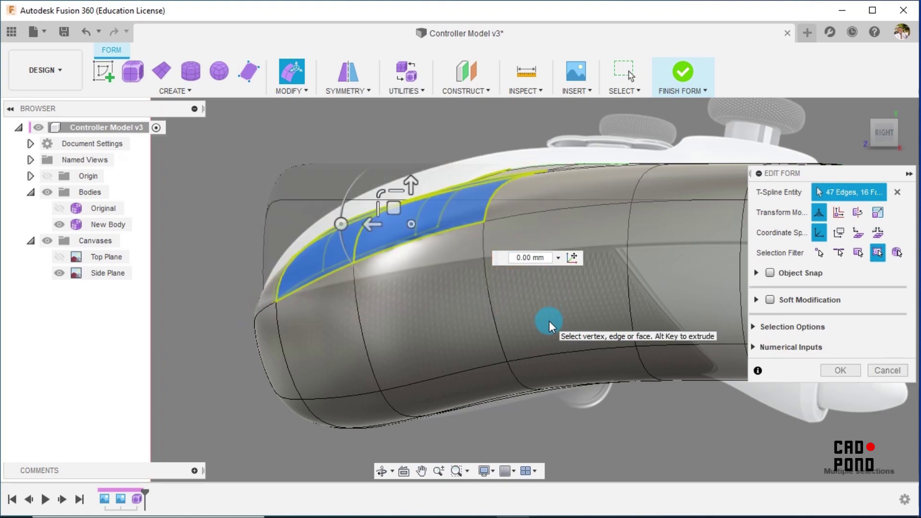
{"action": "left_click_drag", "start_coordinate": [393, 207], "coordinate": [401, 181]}
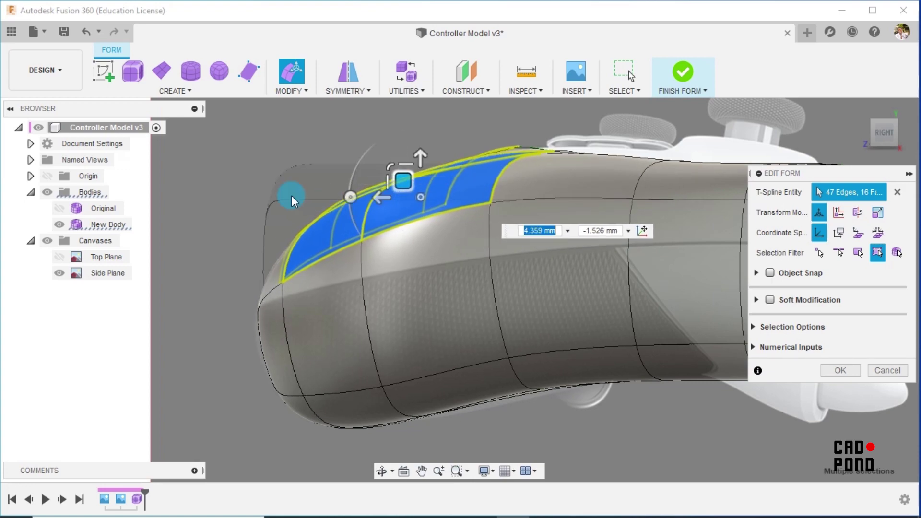
{"action": "left_click", "coordinate": [258, 183]}
Step: Move the grip tip's end faces about 0.22 mm down and 0.33 mm outward, and its upper corner faces about 0.98 mm down and 0.65 mm outward
{"action": "left_click_drag", "start_coordinate": [195, 222], "coordinate": [318, 427]}
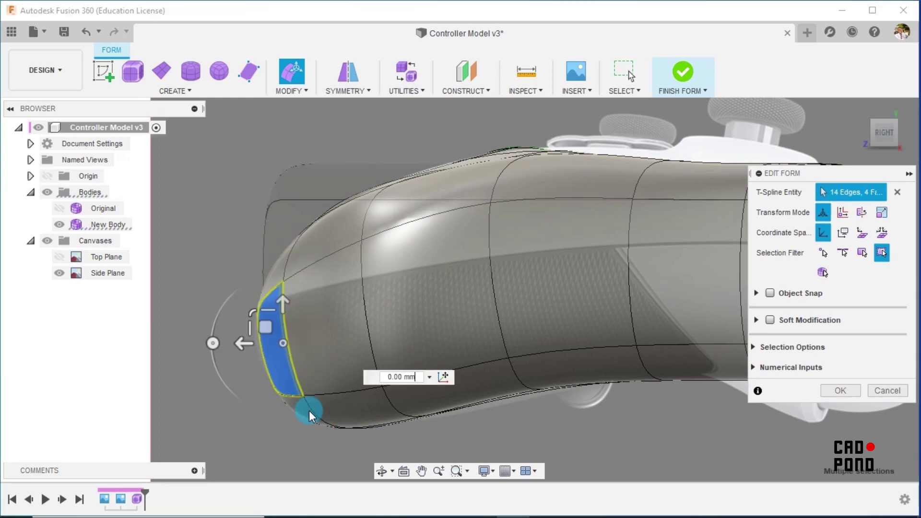
{"action": "left_click_drag", "start_coordinate": [265, 326], "coordinate": [264, 330]}
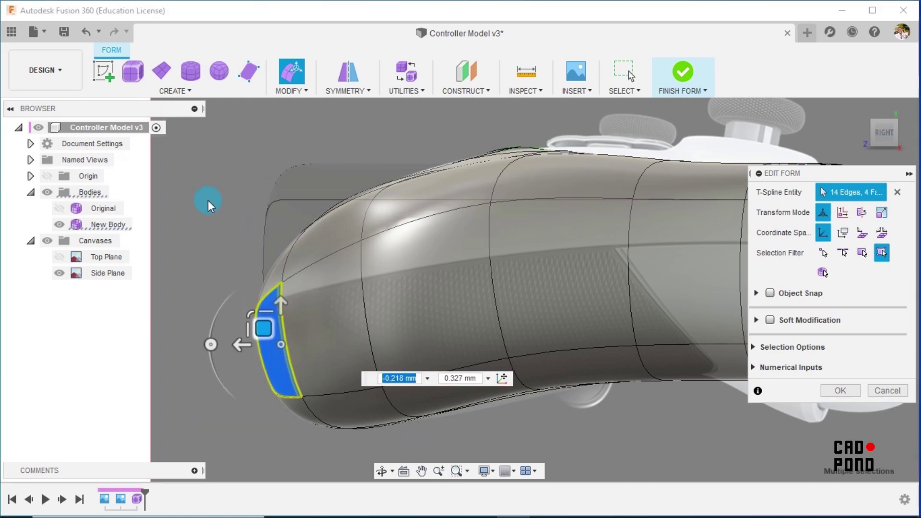
{"action": "left_click_drag", "start_coordinate": [191, 177], "coordinate": [339, 333]}
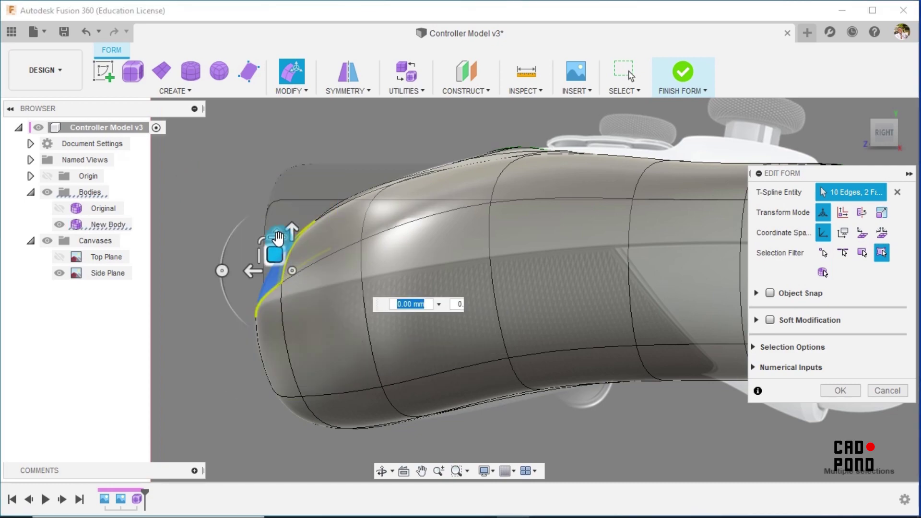
{"action": "left_click_drag", "start_coordinate": [278, 237], "coordinate": [270, 263]}
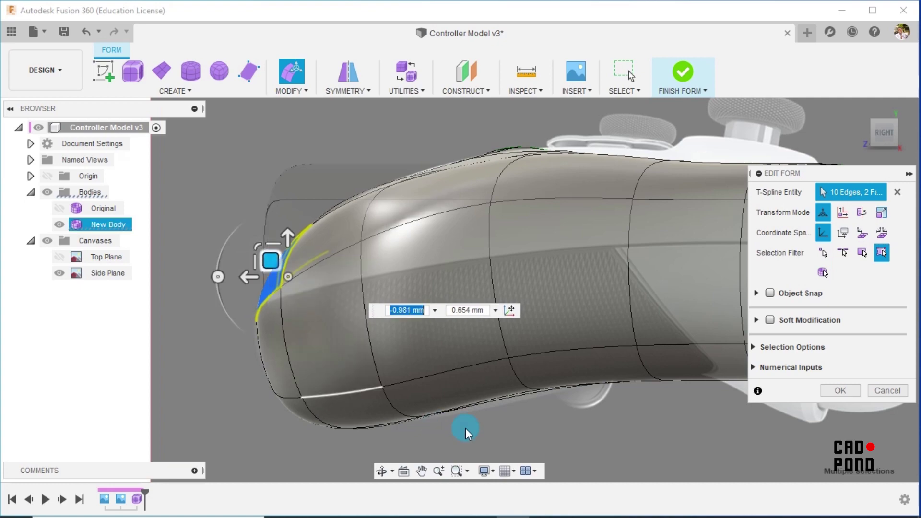
Step: Select the underside faces along the middle of the grip and move them about 0.99 mm down and 0.3 mm toward the controller's front
{"action": "scroll", "coordinate": [493, 433], "scroll_direction": "down", "scroll_amount": 2}
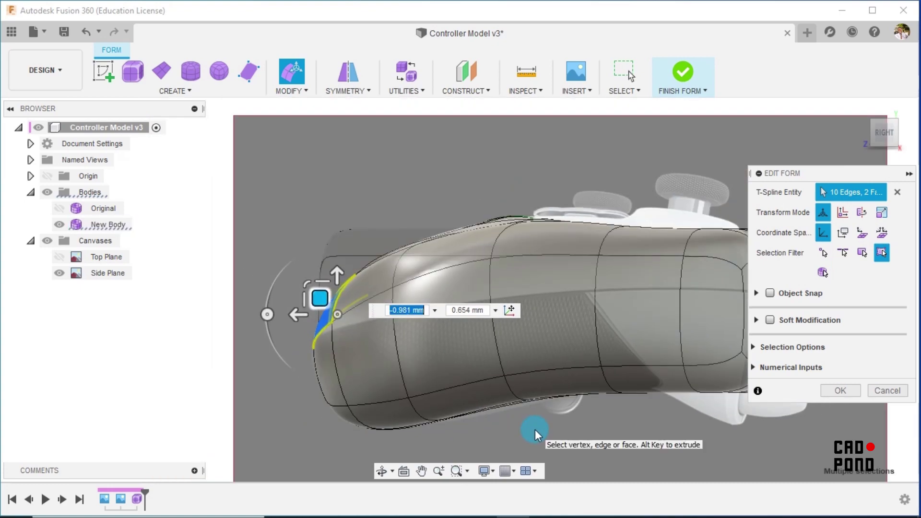
{"action": "middle_click_drag", "start_coordinate": [561, 416], "coordinate": [375, 349]}
{"action": "scroll", "coordinate": [303, 342], "scroll_direction": "up", "scroll_amount": 2}
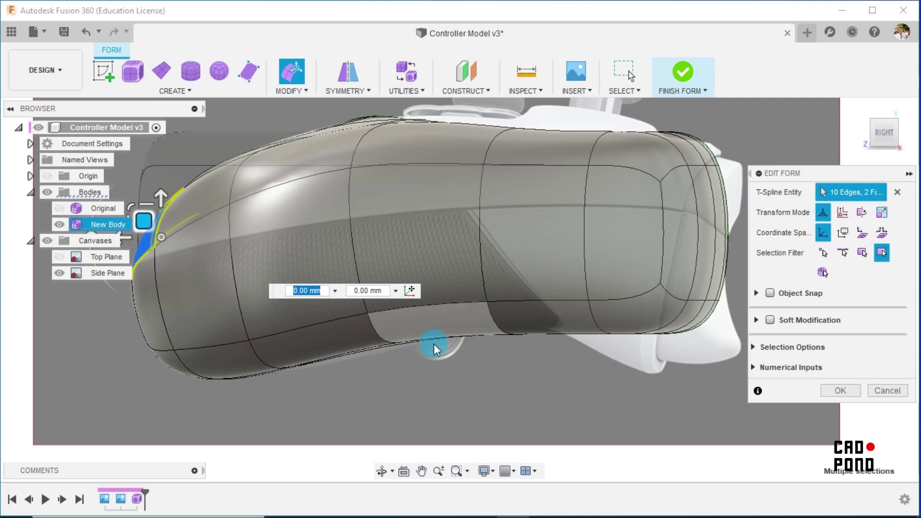
{"action": "scroll", "coordinate": [346, 361], "scroll_direction": "up", "scroll_amount": 5}
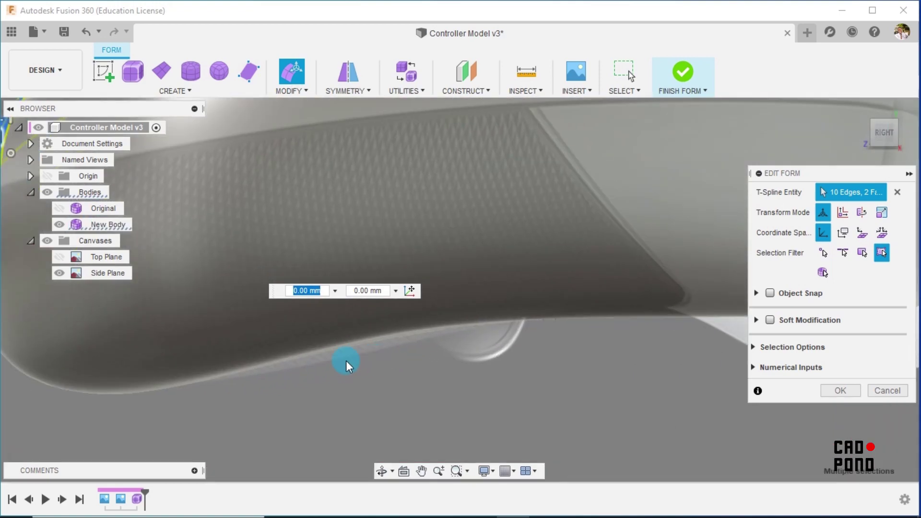
{"action": "scroll", "coordinate": [406, 354], "scroll_direction": "down", "scroll_amount": 5}
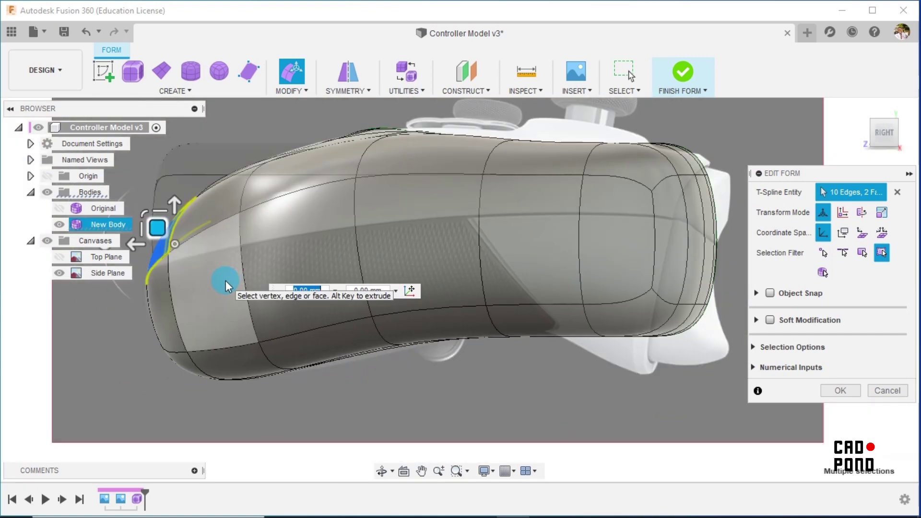
{"action": "left_click_drag", "start_coordinate": [225, 281], "coordinate": [545, 378]}
{"action": "scroll", "coordinate": [387, 334], "scroll_direction": "up", "scroll_amount": 3}
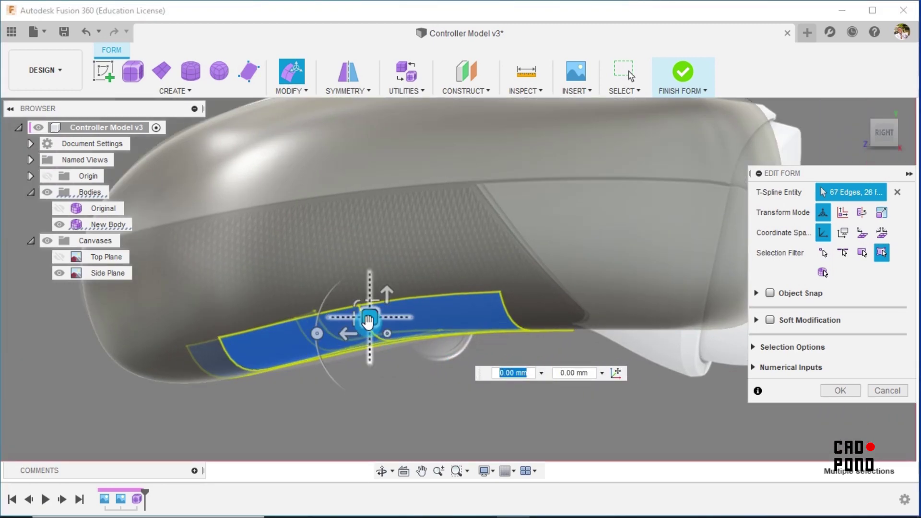
{"action": "left_click_drag", "start_coordinate": [368, 321], "coordinate": [370, 330]}
{"action": "scroll", "coordinate": [428, 366], "scroll_direction": "down", "scroll_amount": 5}
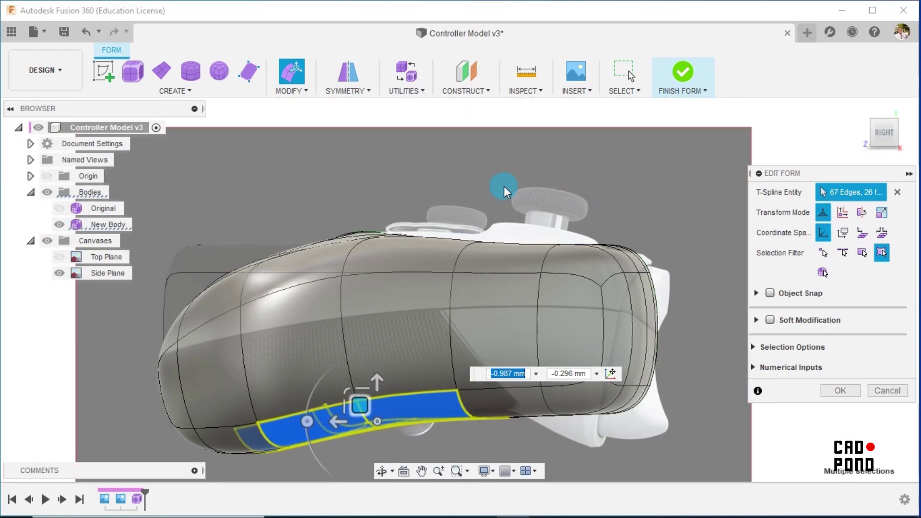
Step: Select the faces at the controller's front end, move them about 1.1 mm down and 1.7 mm outward, and rotate them -10 degrees
{"action": "left_click_drag", "start_coordinate": [592, 184], "coordinate": [692, 449]}
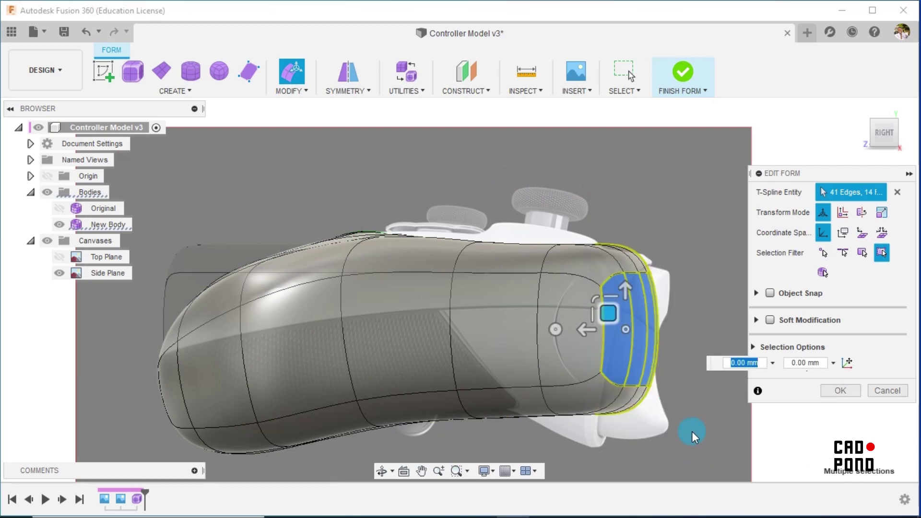
{"action": "left_click_drag", "start_coordinate": [563, 171], "coordinate": [707, 445]}
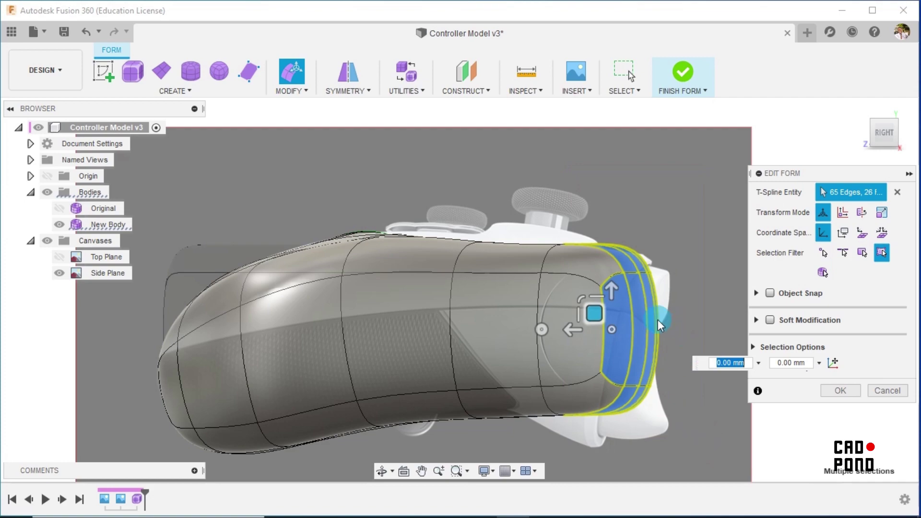
{"action": "left_click_drag", "start_coordinate": [597, 309], "coordinate": [603, 319]}
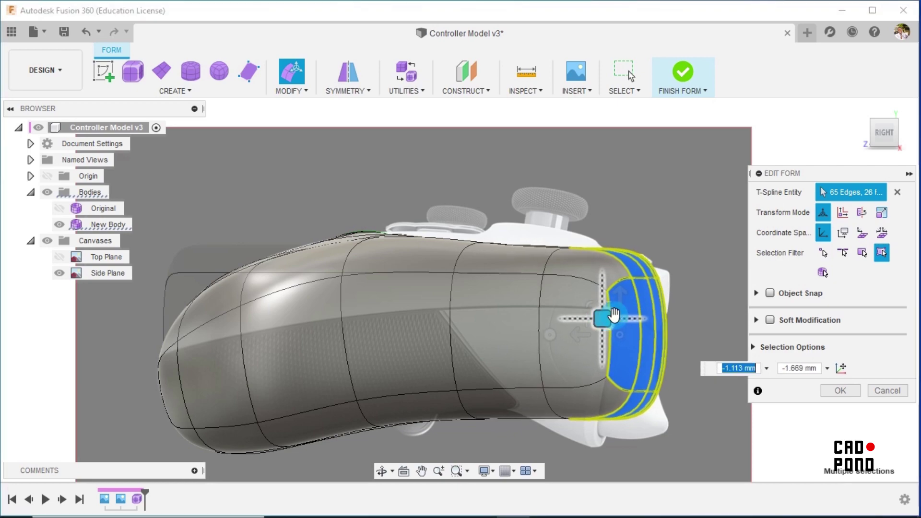
{"action": "left_click_drag", "start_coordinate": [551, 334], "coordinate": [555, 326]}
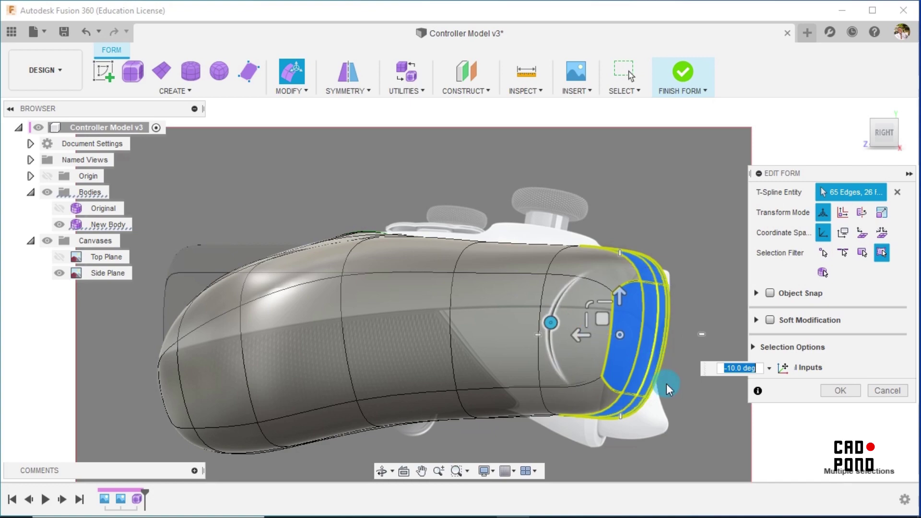
{"action": "left_click", "coordinate": [690, 406]}
Step: Select the top faces below the thumbsticks, raise them slightly to match the canvas, and clear the selection
{"action": "scroll", "coordinate": [685, 406], "scroll_direction": "down", "scroll_amount": 2}
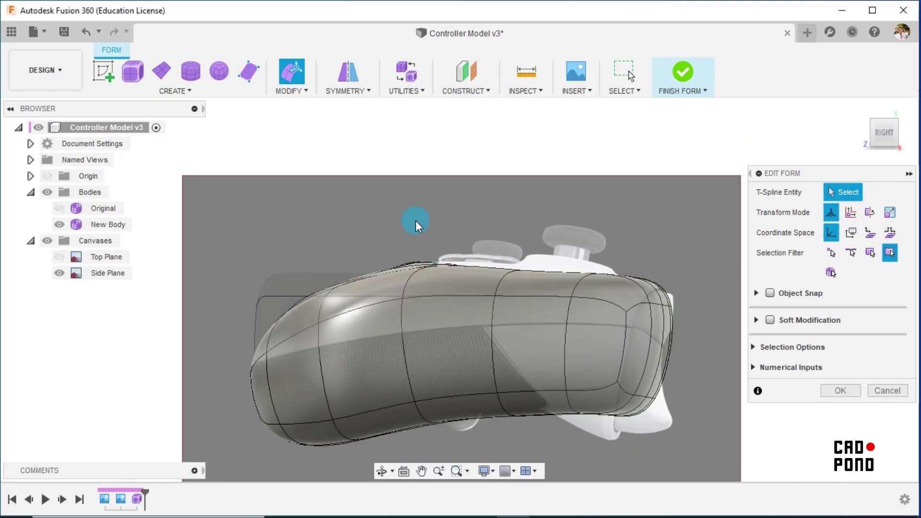
{"action": "left_click_drag", "start_coordinate": [525, 255], "coordinate": [650, 297]}
{"action": "scroll", "coordinate": [612, 275], "scroll_direction": "up", "scroll_amount": 3}
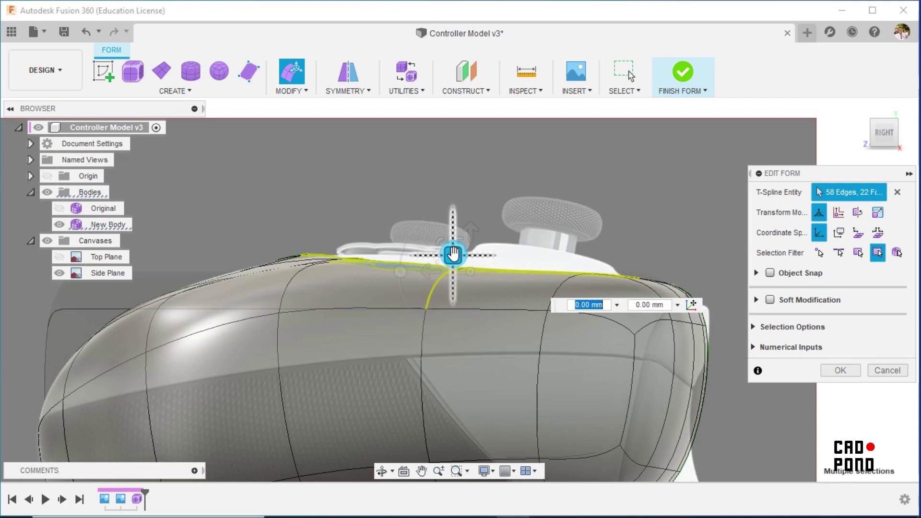
{"action": "left_click_drag", "start_coordinate": [454, 254], "coordinate": [455, 247]}
{"action": "left_click", "coordinate": [726, 194]}
Step: Select the upper corner faces of the front end and move them about 1.14 mm down and 0.53 mm outward
{"action": "scroll", "coordinate": [681, 201], "scroll_direction": "down", "scroll_amount": 4}
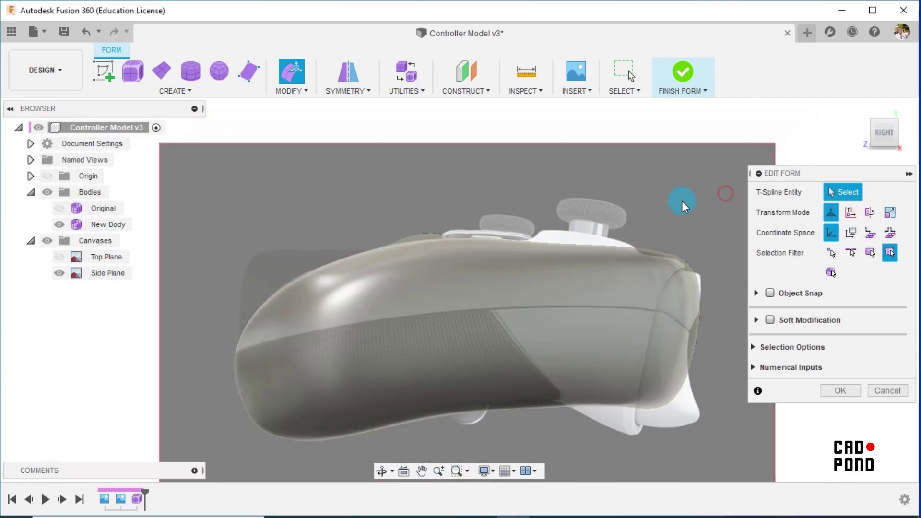
{"action": "middle_click_drag", "start_coordinate": [689, 209], "coordinate": [594, 216]}
{"action": "scroll", "coordinate": [629, 241], "scroll_direction": "up", "scroll_amount": 3}
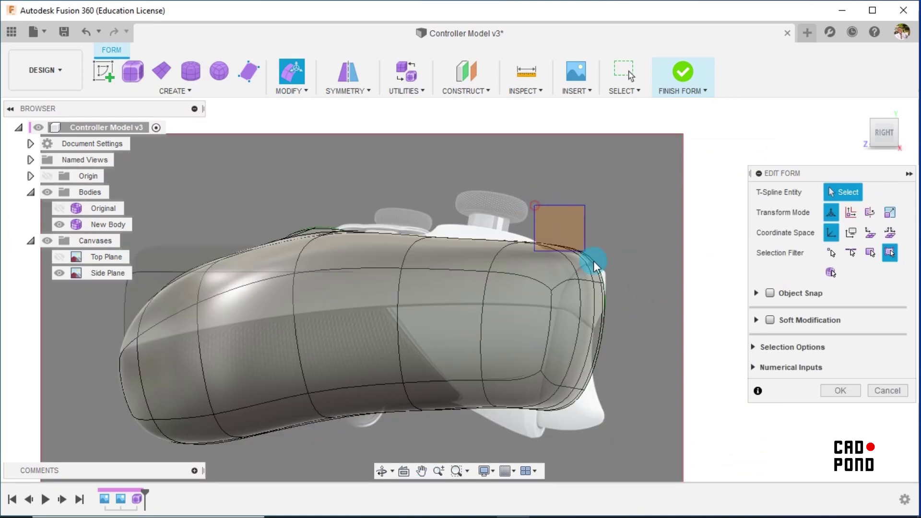
{"action": "left_click_drag", "start_coordinate": [629, 295], "coordinate": [629, 295]}
{"action": "scroll", "coordinate": [609, 255], "scroll_direction": "up", "scroll_amount": 3}
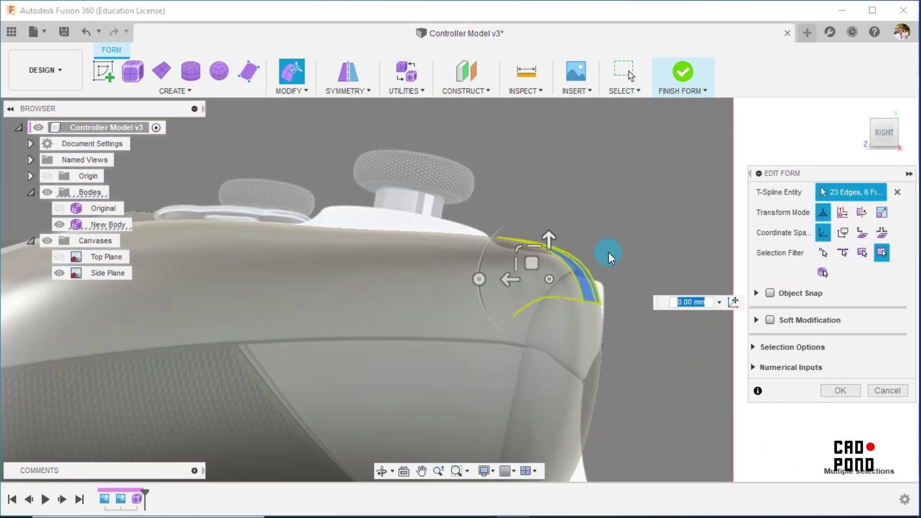
{"action": "left_click_drag", "start_coordinate": [541, 263], "coordinate": [535, 272]}
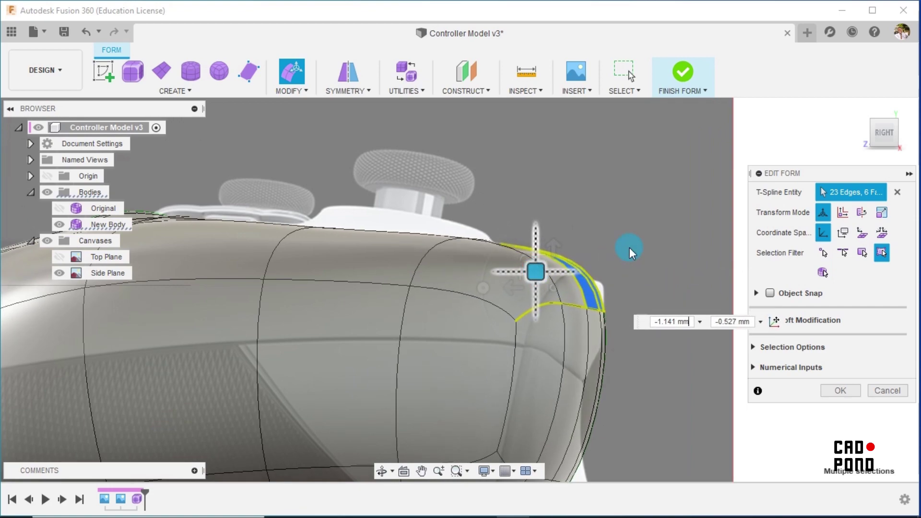
Step: Select the lower faces of the front end and move them about 5.9 mm down and 0.78 mm toward the grip
{"action": "scroll", "coordinate": [629, 249], "scroll_direction": "down", "scroll_amount": 5}
{"action": "scroll", "coordinate": [636, 314], "scroll_direction": "up", "scroll_amount": 1}
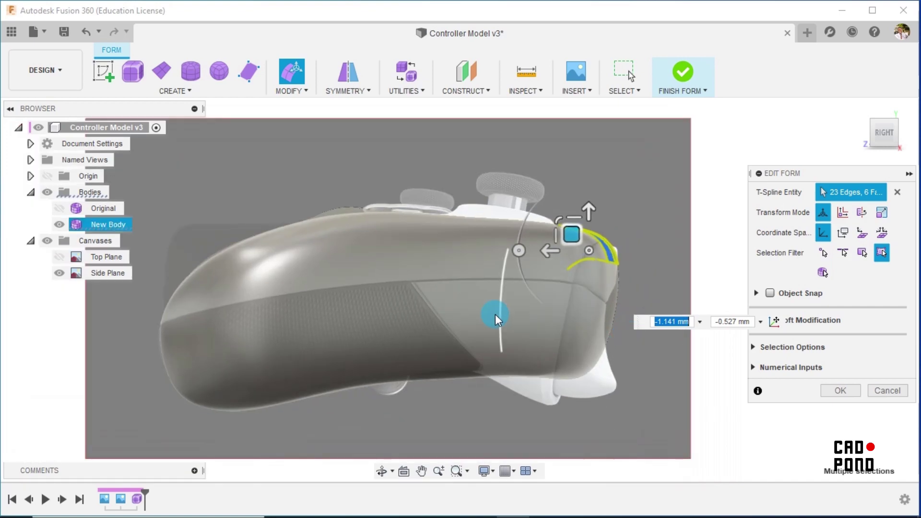
{"action": "left_click_drag", "start_coordinate": [486, 311], "coordinate": [610, 396]}
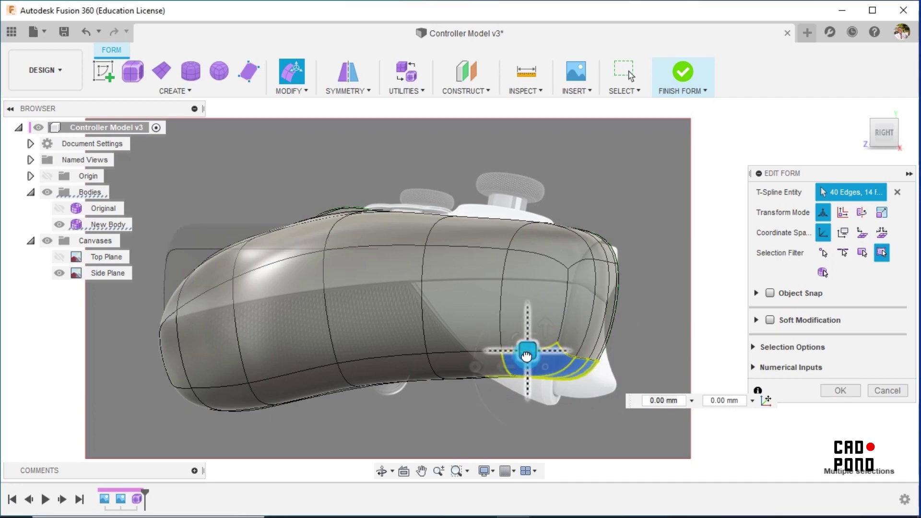
{"action": "left_click_drag", "start_coordinate": [527, 354], "coordinate": [512, 384]}
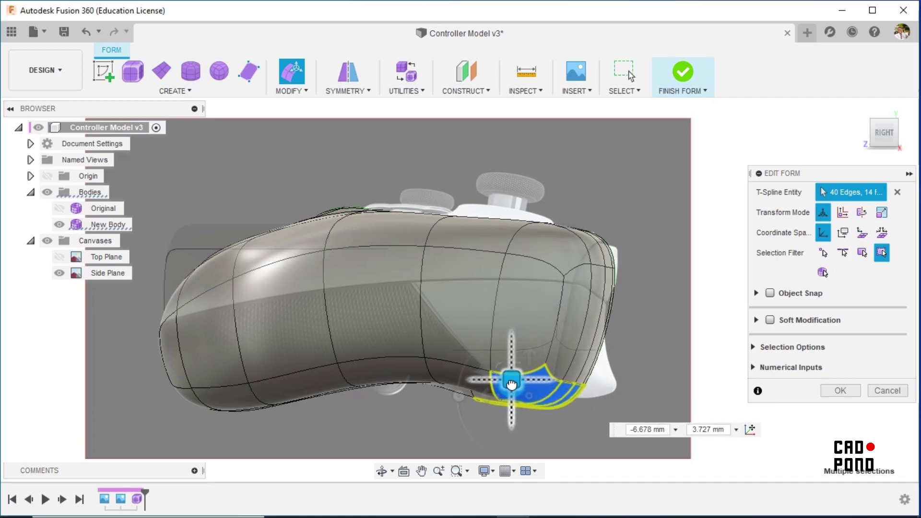
{"action": "left_click_drag", "start_coordinate": [514, 384], "coordinate": [525, 382]}
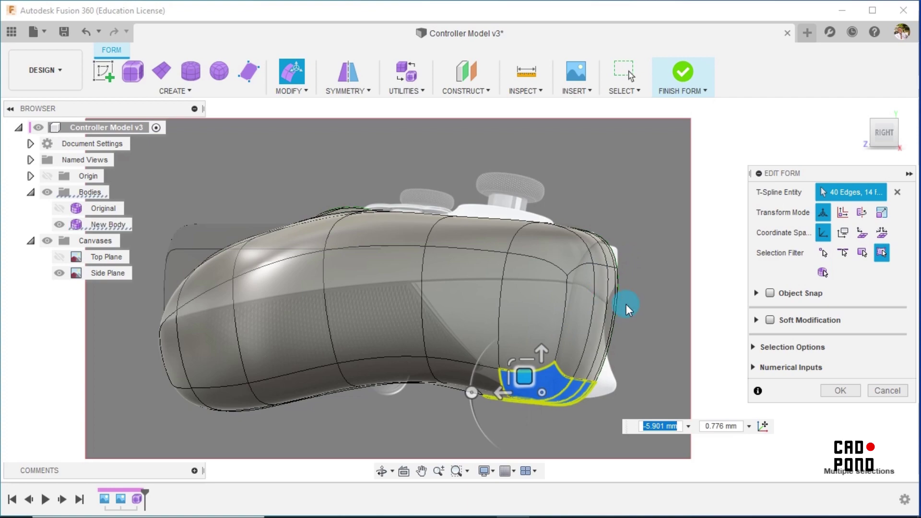
Step: Select the underside faces just behind the lowered front section and move them about 4.7 mm up and 1 mm toward the front
{"action": "scroll", "coordinate": [497, 381], "scroll_direction": "up", "scroll_amount": 5}
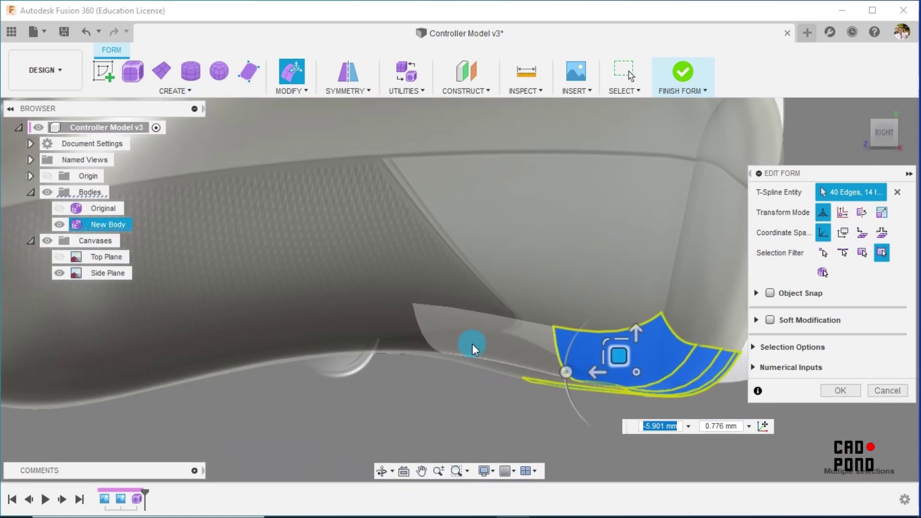
{"action": "left_click", "coordinate": [488, 414]}
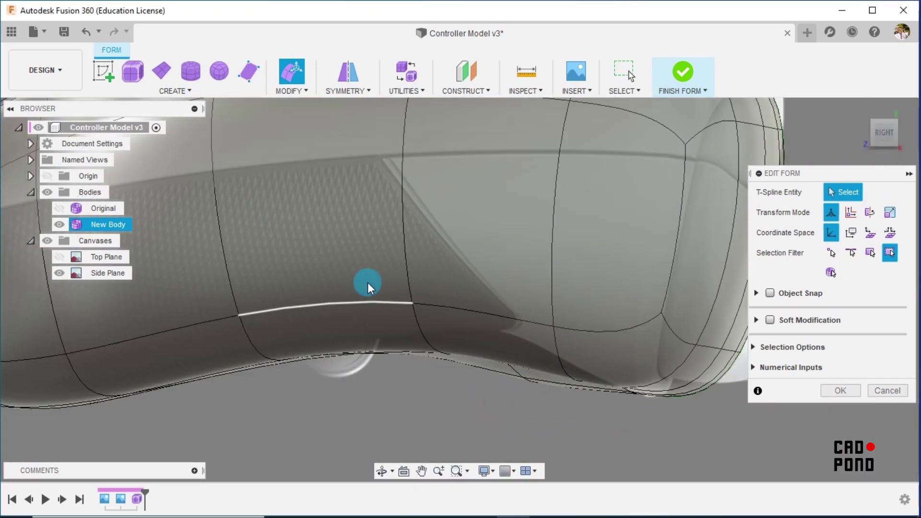
{"action": "left_click_drag", "start_coordinate": [367, 277], "coordinate": [611, 427]}
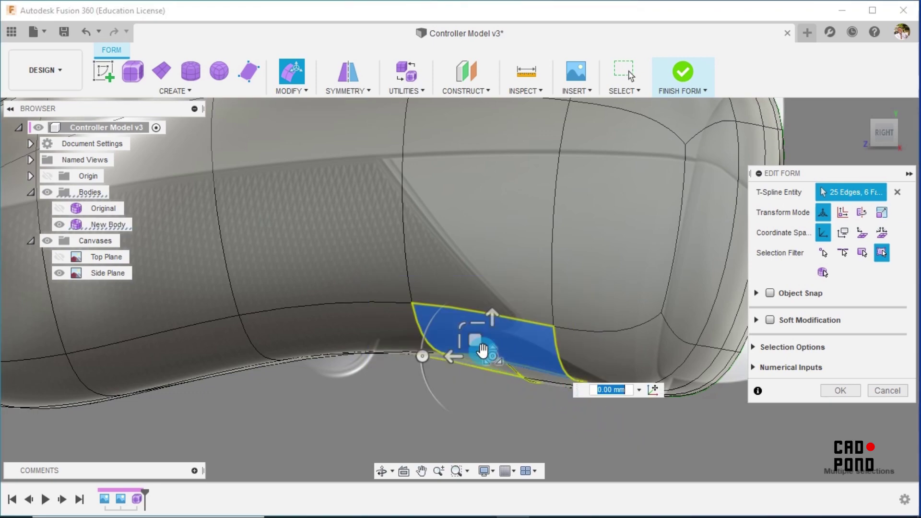
{"action": "left_click_drag", "start_coordinate": [475, 345], "coordinate": [485, 305]}
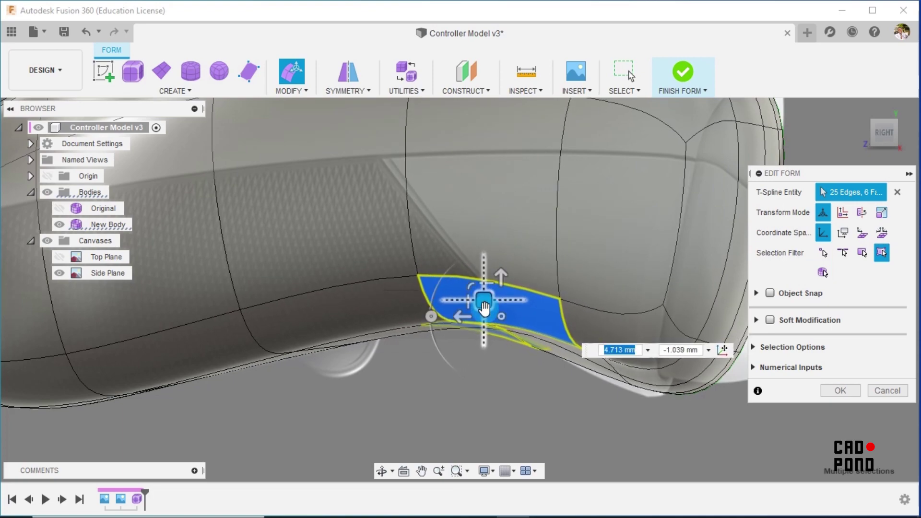
Step: Select the lower corner faces of the front end and move them about 0.15 mm up and 2 mm toward the grip
{"action": "scroll", "coordinate": [520, 375], "scroll_direction": "down", "scroll_amount": 5}
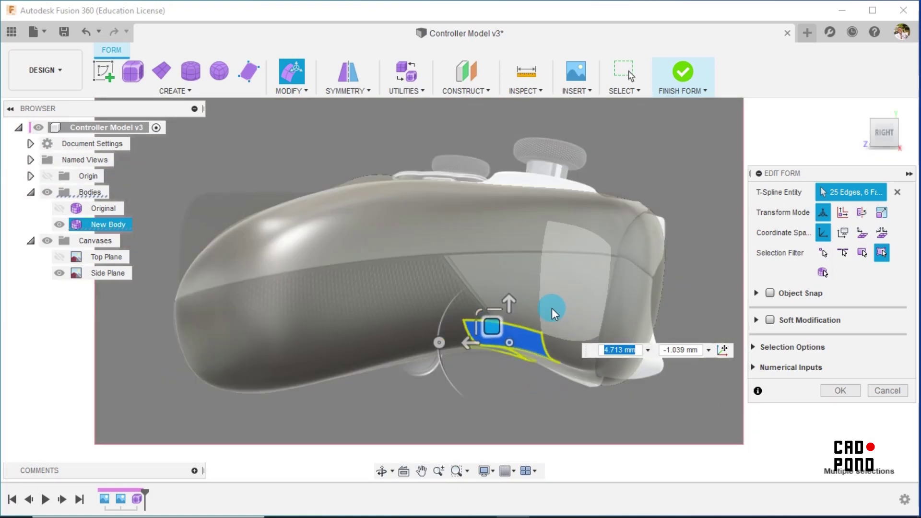
{"action": "left_click_drag", "start_coordinate": [549, 306], "coordinate": [646, 407]}
{"action": "left_click_drag", "start_coordinate": [586, 351], "coordinate": [578, 354]}
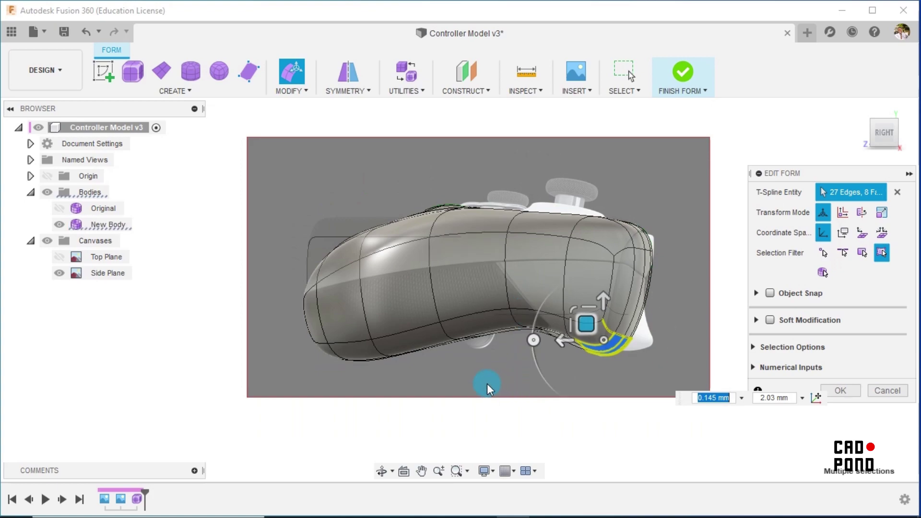
Step: Hide the Side Plane canvas, inspect the reshaped body from several angles and finish the Edit Form operation
{"action": "middle_click_drag", "start_coordinate": [470, 371], "coordinate": [541, 390], "text": "shift"}
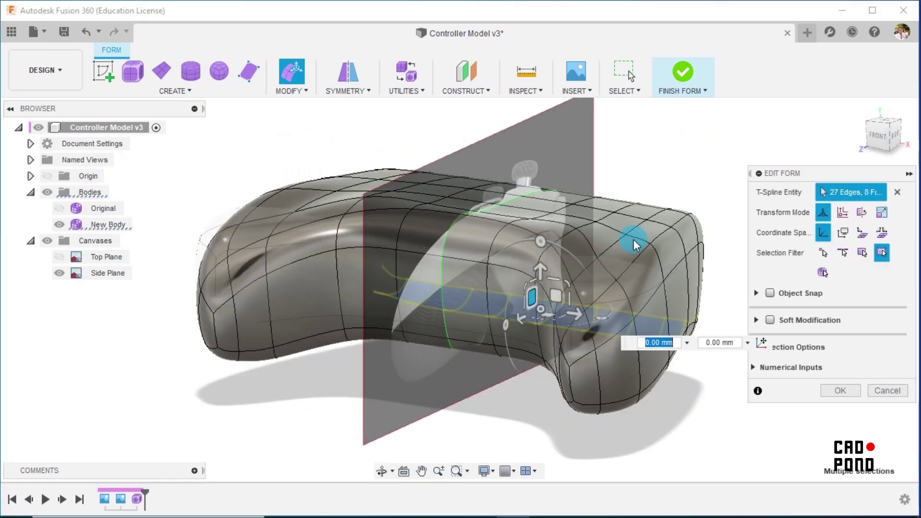
{"action": "middle_click_drag", "start_coordinate": [697, 149], "coordinate": [827, 136], "text": "shift"}
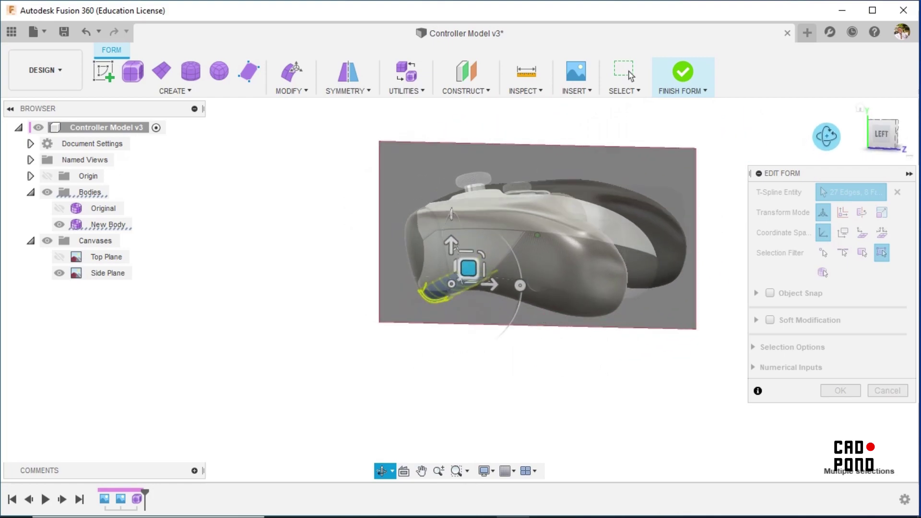
{"action": "left_click", "coordinate": [60, 273]}
{"action": "middle_click_drag", "start_coordinate": [607, 380], "coordinate": [459, 389], "text": "shift"}
{"action": "scroll", "coordinate": [459, 389], "scroll_direction": "down", "scroll_amount": 1}
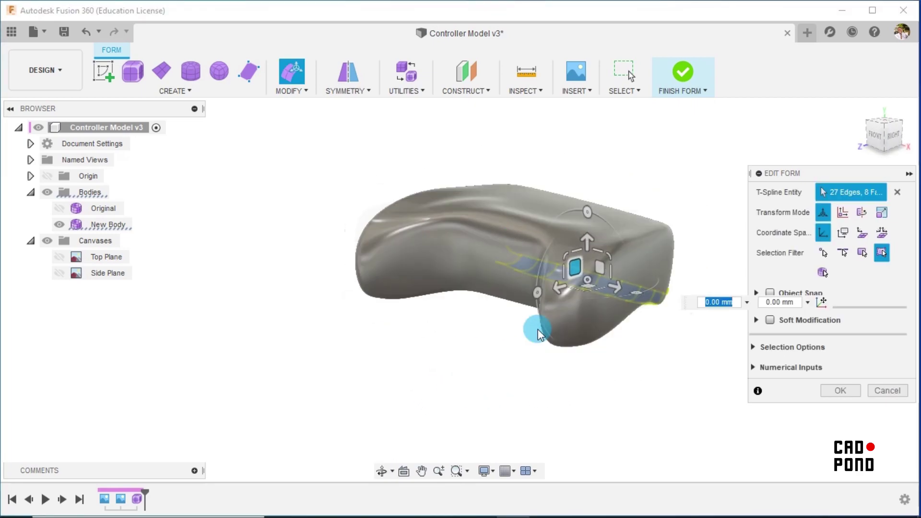
{"action": "left_click", "coordinate": [895, 134]}
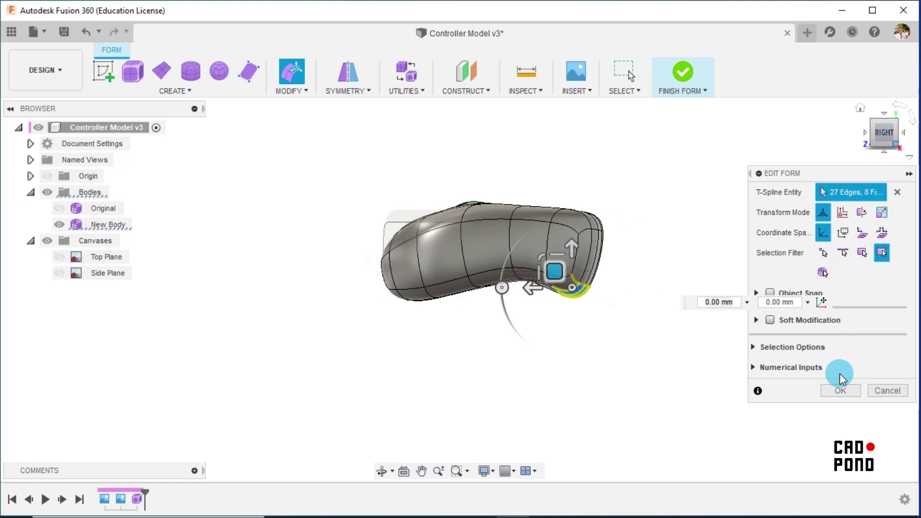
{"action": "left_click", "coordinate": [841, 390]}
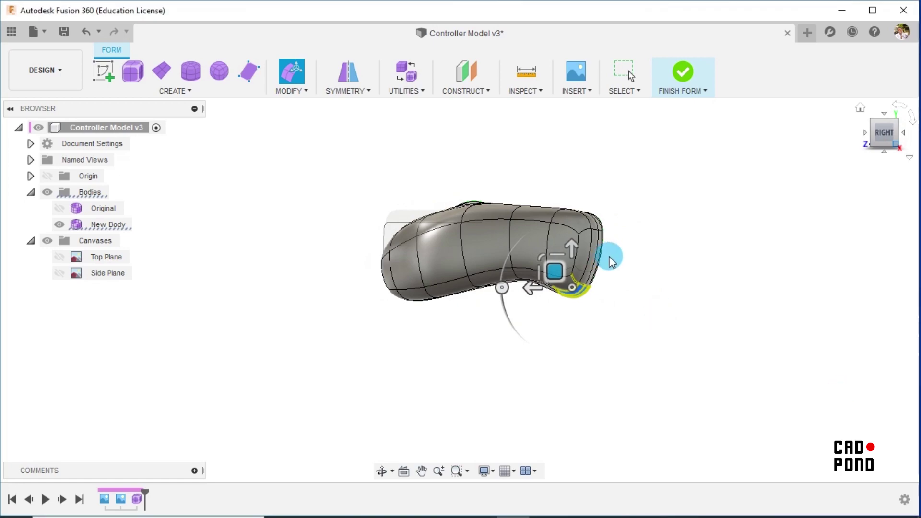
{"action": "middle_click_drag", "start_coordinate": [629, 217], "coordinate": [722, 218]}
{"action": "scroll", "coordinate": [722, 219], "scroll_direction": "up", "scroll_amount": 2}
{"action": "scroll", "coordinate": [724, 211], "scroll_direction": "up", "scroll_amount": 3}
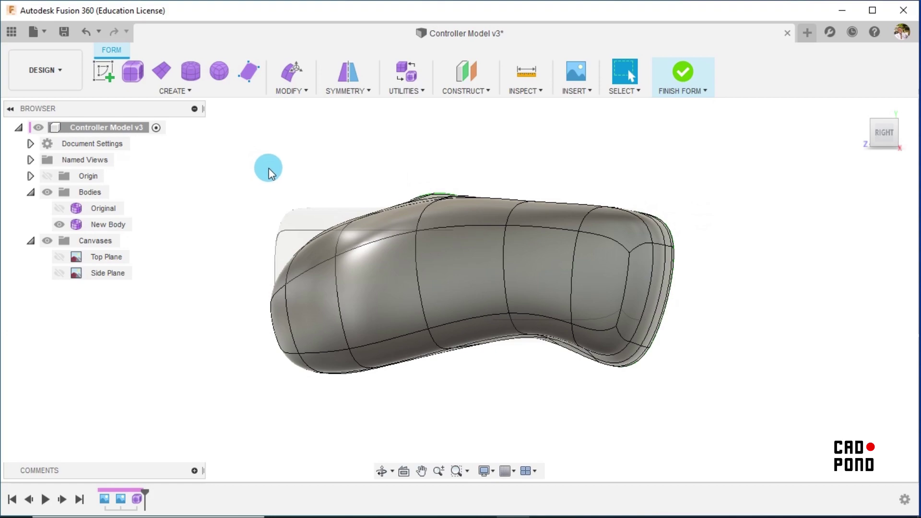
Step: Show the project data and open reference image 17 from the Reference Files folder in the web browser
{"action": "left_click", "coordinate": [11, 32]}
{"action": "scroll", "coordinate": [91, 175], "scroll_direction": "up", "scroll_amount": 20}
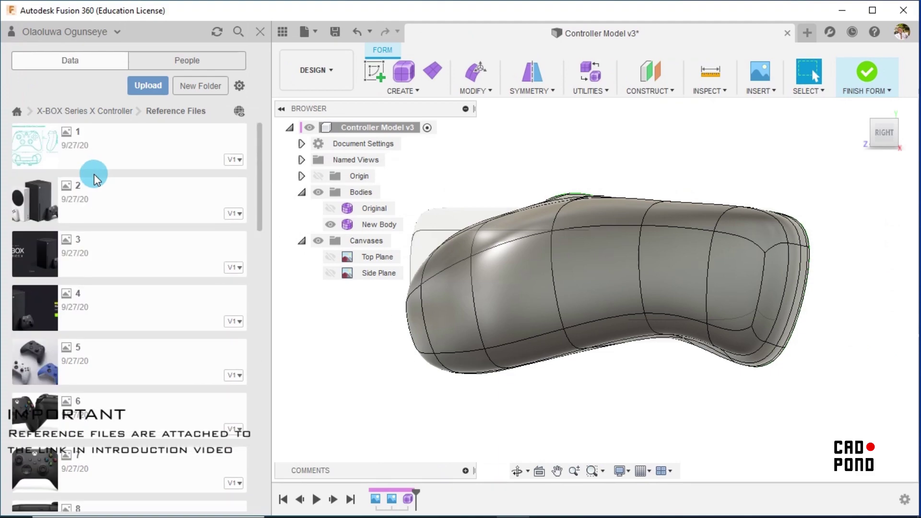
{"action": "scroll", "coordinate": [94, 180], "scroll_direction": "down", "scroll_amount": 10}
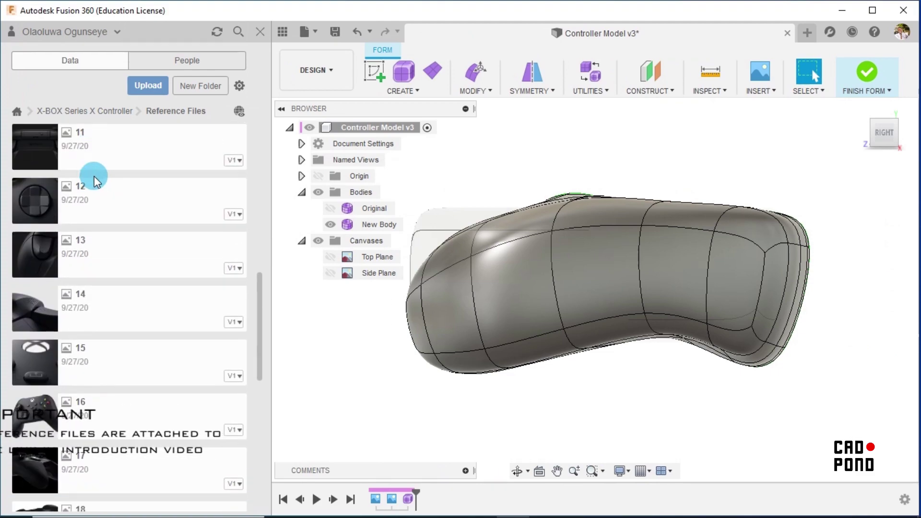
{"action": "scroll", "coordinate": [93, 181], "scroll_direction": "down", "scroll_amount": 5}
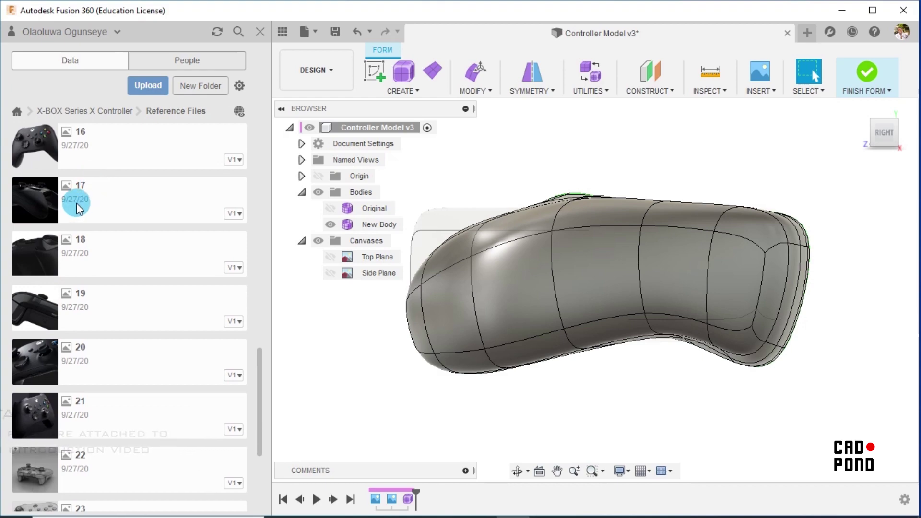
{"action": "left_click", "coordinate": [29, 203]}
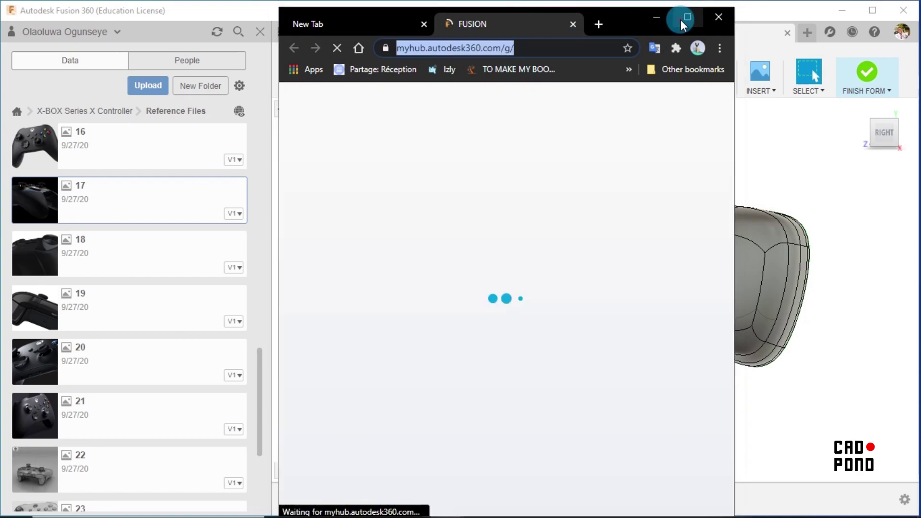
Step: In the browser, go to the Reference Files folder of the X-BOX Series X Controller project and view image 17 at full size
{"action": "left_click", "coordinate": [686, 17]}
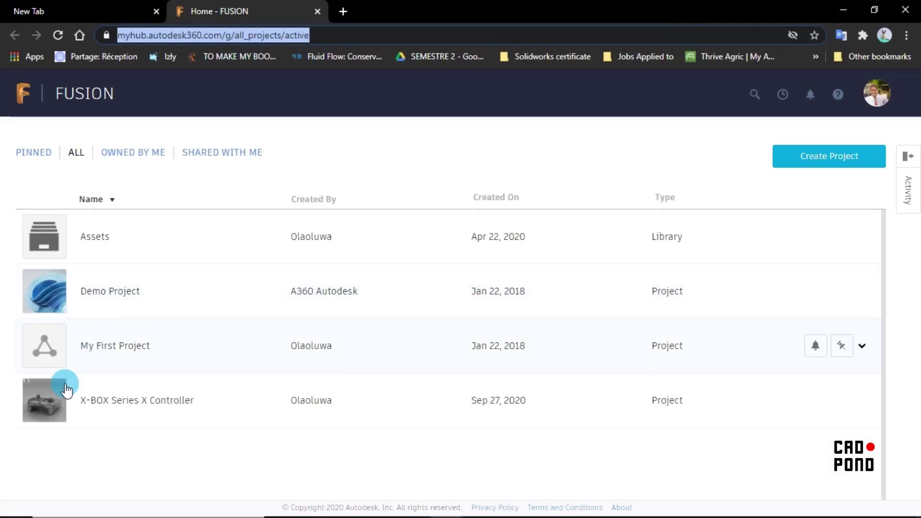
{"action": "left_click", "coordinate": [60, 398]}
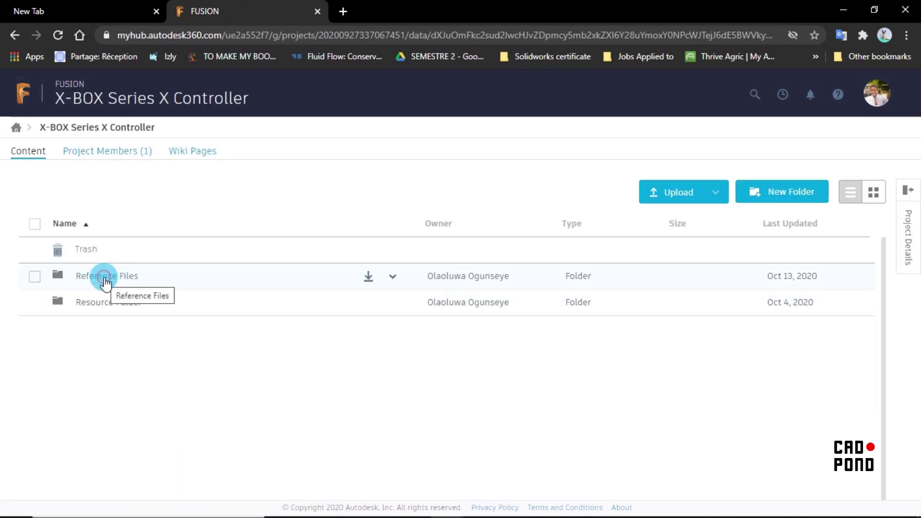
{"action": "left_click", "coordinate": [104, 278]}
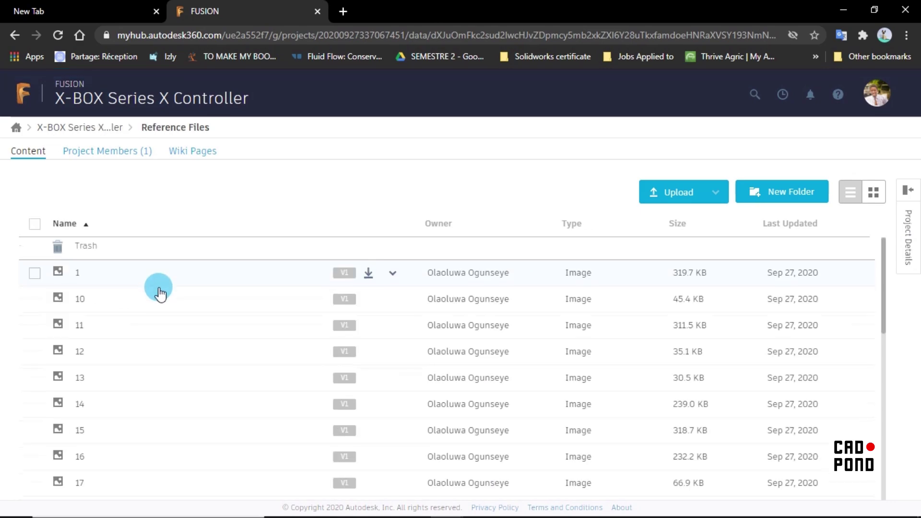
{"action": "scroll", "coordinate": [158, 293], "scroll_direction": "down", "scroll_amount": 3}
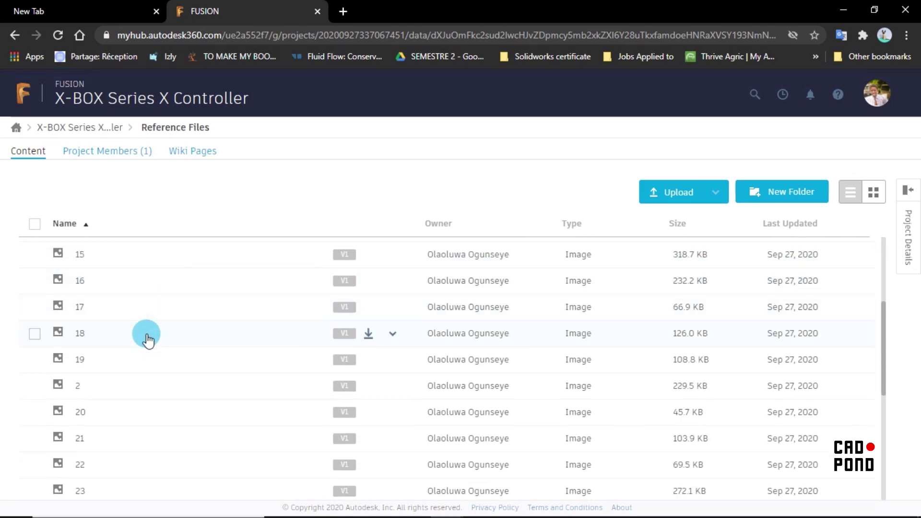
{"action": "left_click", "coordinate": [78, 307]}
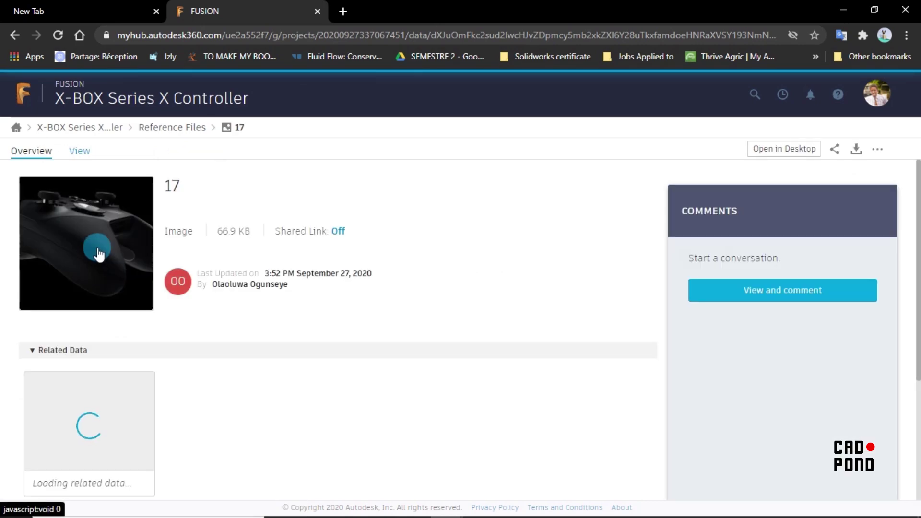
{"action": "left_click", "coordinate": [86, 235]}
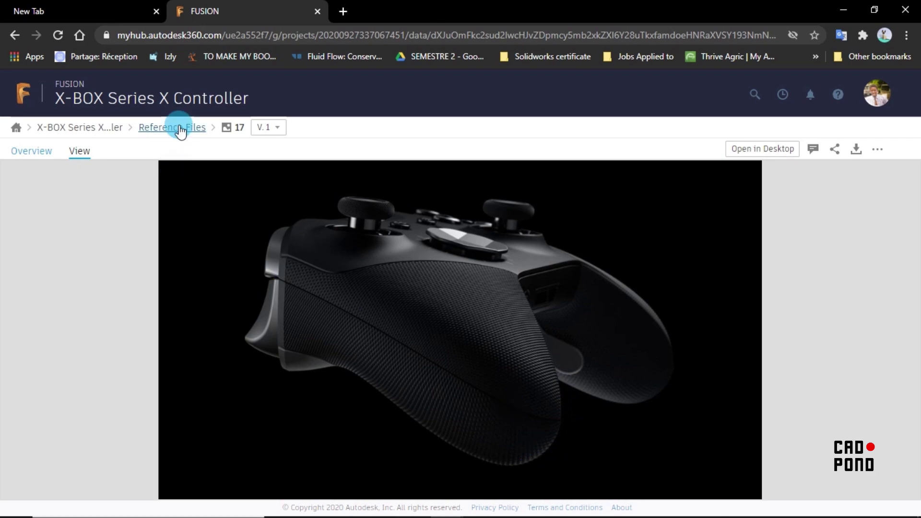
Step: Return to the Reference Files folder, show its contents as thumbnails and look through the controller images
{"action": "left_click", "coordinate": [180, 128]}
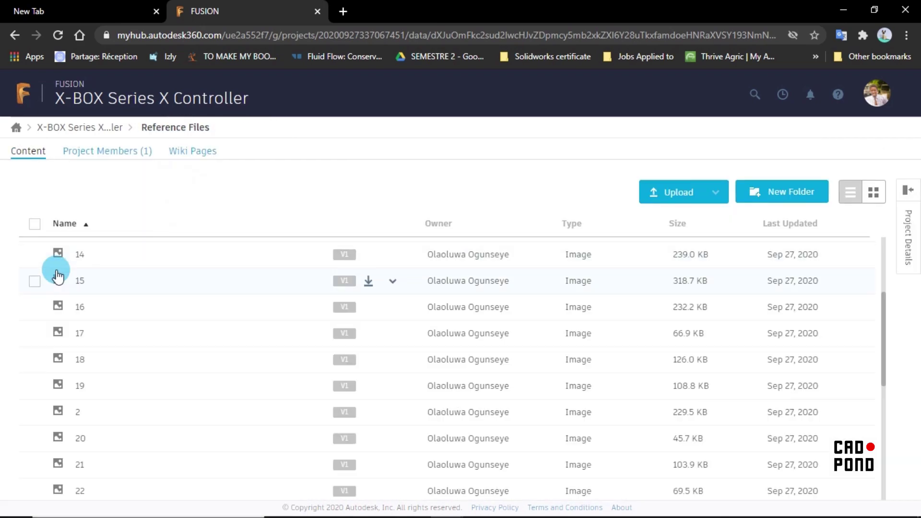
{"action": "scroll", "coordinate": [57, 271], "scroll_direction": "up", "scroll_amount": 3}
{"action": "left_click", "coordinate": [877, 194]}
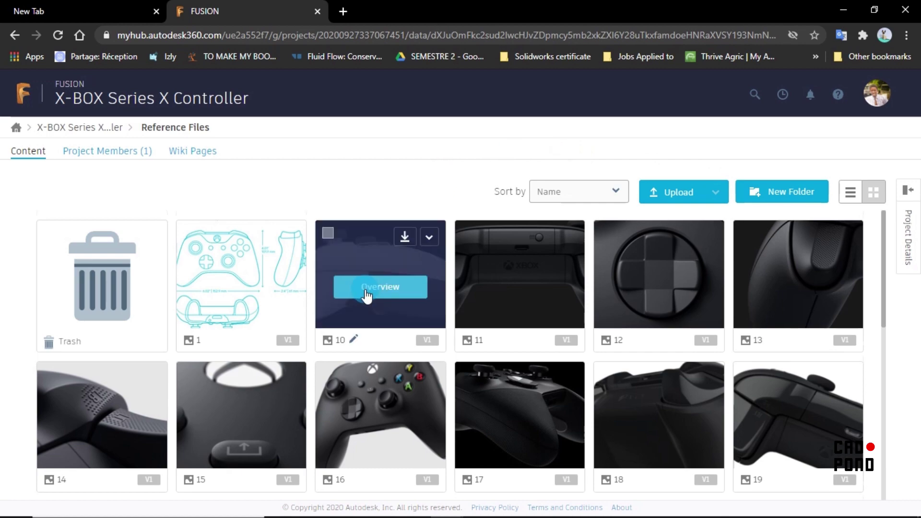
{"action": "scroll", "coordinate": [432, 288], "scroll_direction": "down", "scroll_amount": 2}
{"action": "scroll", "coordinate": [421, 301], "scroll_direction": "down", "scroll_amount": 6}
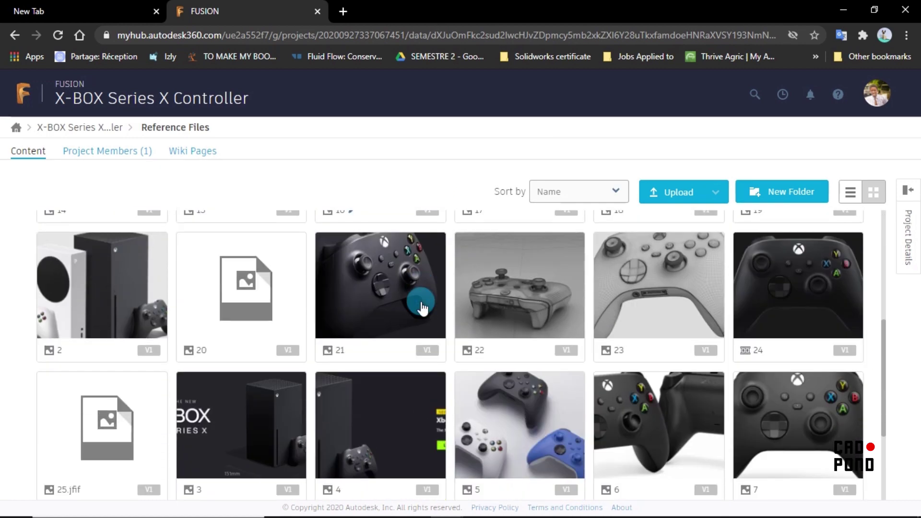
{"action": "scroll", "coordinate": [422, 307], "scroll_direction": "down", "scroll_amount": 2}
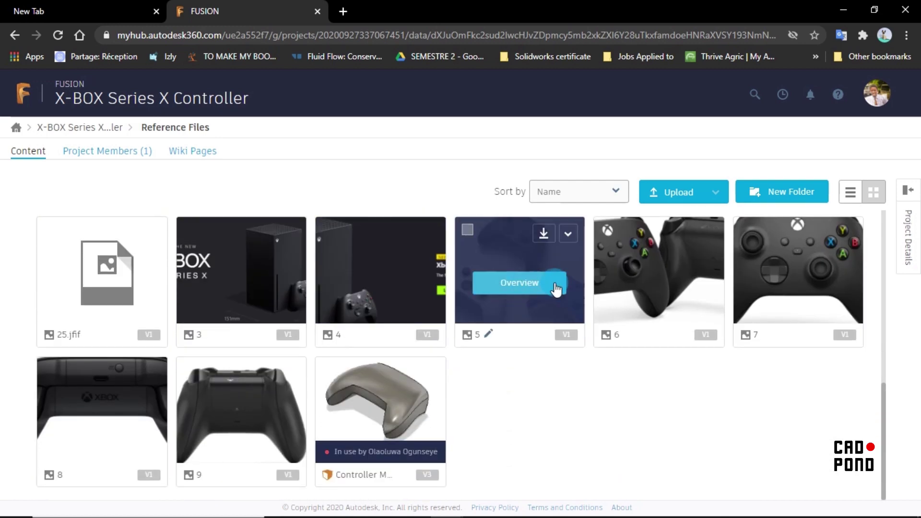
{"action": "scroll", "coordinate": [559, 287], "scroll_direction": "up", "scroll_amount": 4}
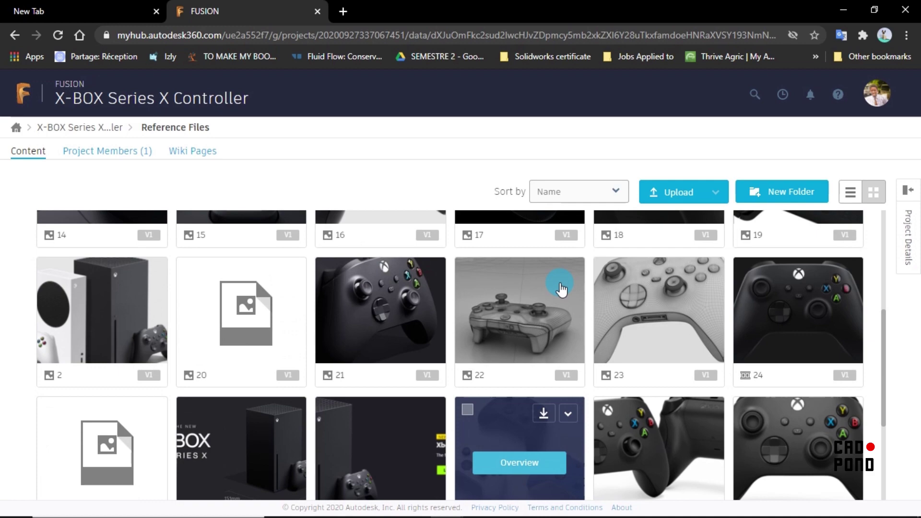
{"action": "scroll", "coordinate": [562, 289], "scroll_direction": "up", "scroll_amount": 5}
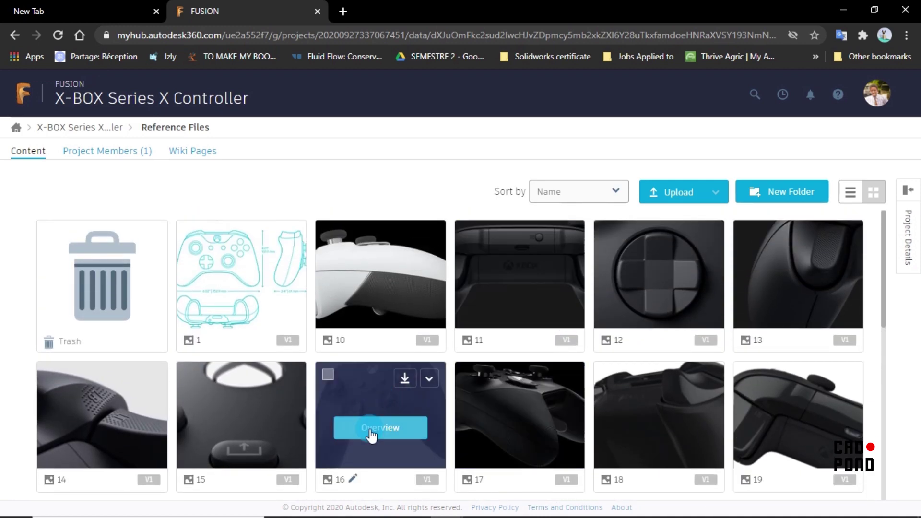
Step: View reference image 16 at full size, and switch back to Fusion 360 with the project data hidden
{"action": "left_click", "coordinate": [372, 429]}
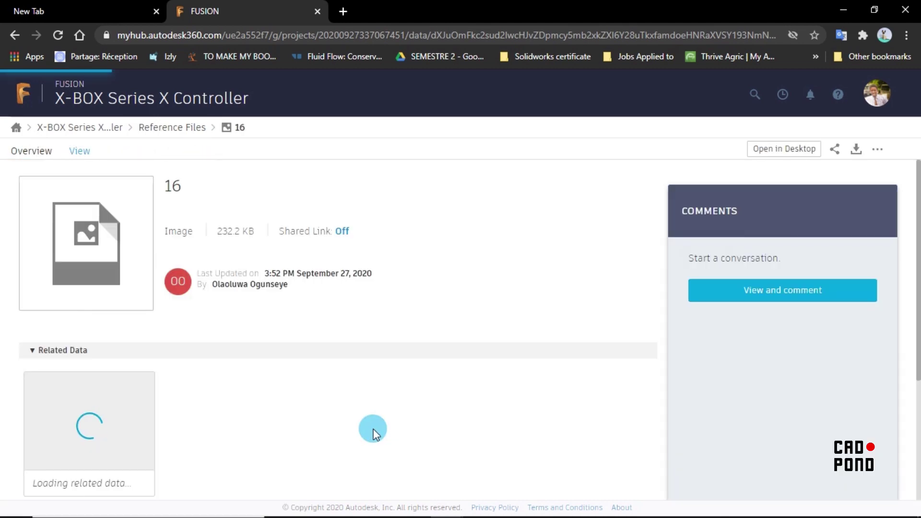
{"action": "left_click", "coordinate": [75, 227]}
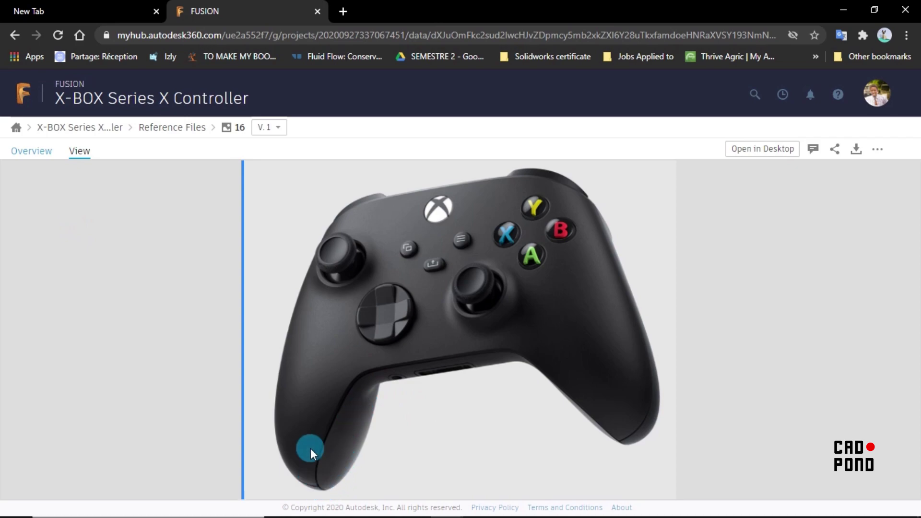
{"action": "left_click", "coordinate": [841, 9]}
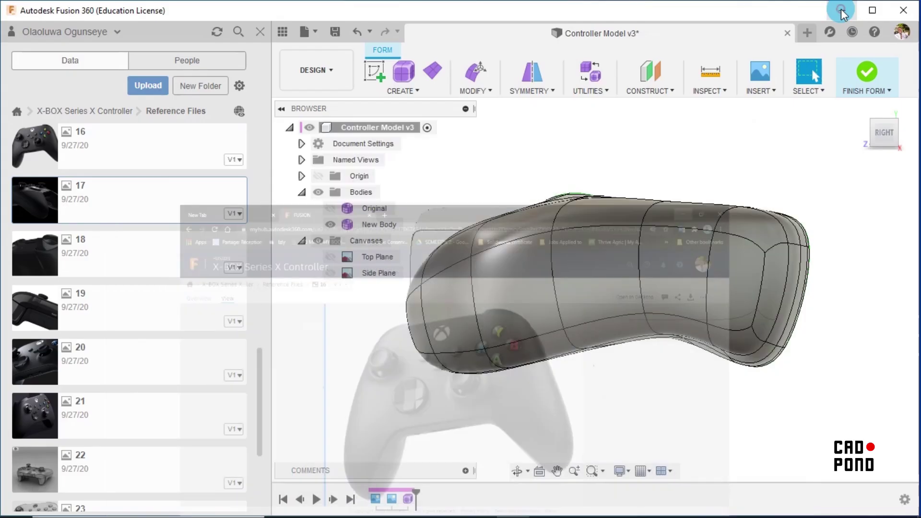
{"action": "left_click", "coordinate": [260, 31]}
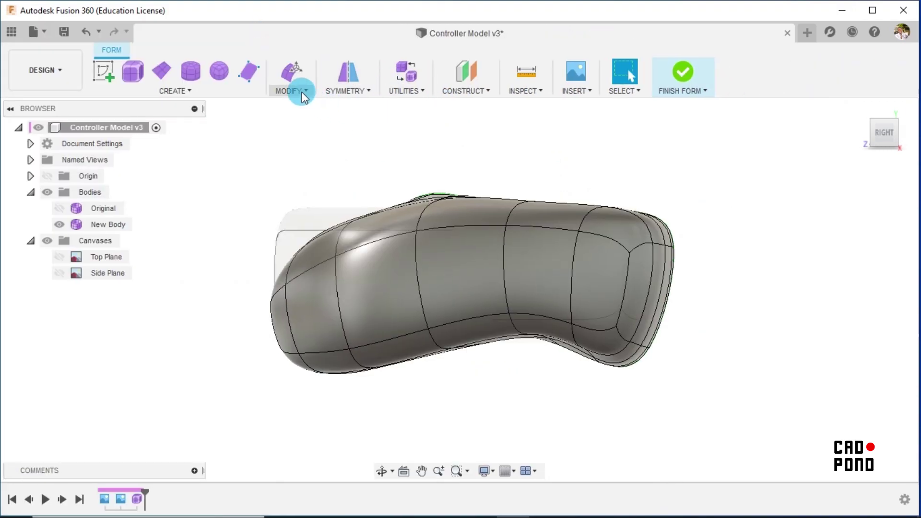
Step: Start a Crease on the T-spline body and select the edges along the upper rim of the back face
{"action": "left_click", "coordinate": [304, 92]}
{"action": "left_click", "coordinate": [304, 174]}
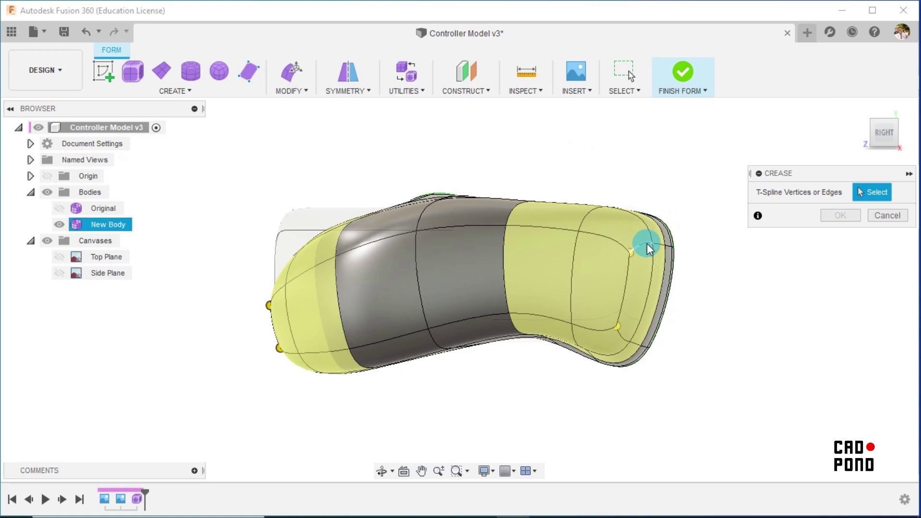
{"action": "scroll", "coordinate": [657, 244], "scroll_direction": "up", "scroll_amount": 5}
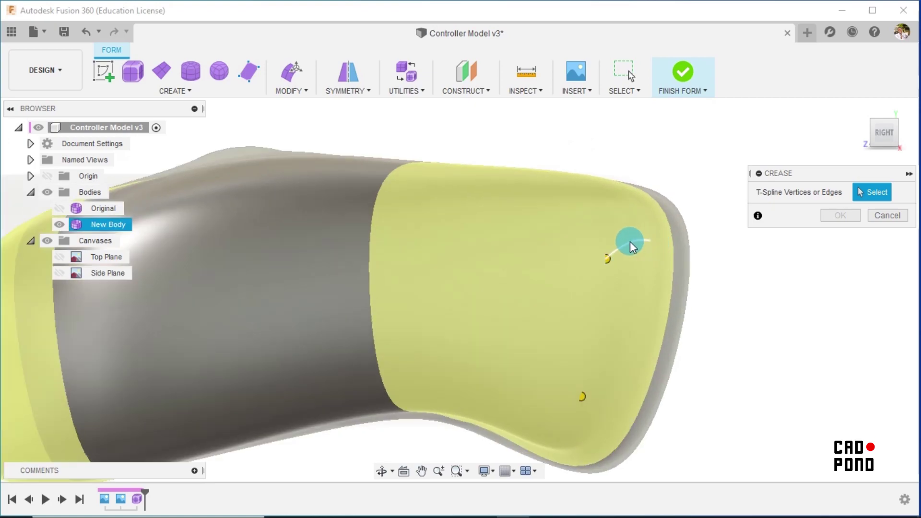
{"action": "scroll", "coordinate": [638, 241], "scroll_direction": "down", "scroll_amount": 2}
{"action": "scroll", "coordinate": [660, 240], "scroll_direction": "down", "scroll_amount": 3}
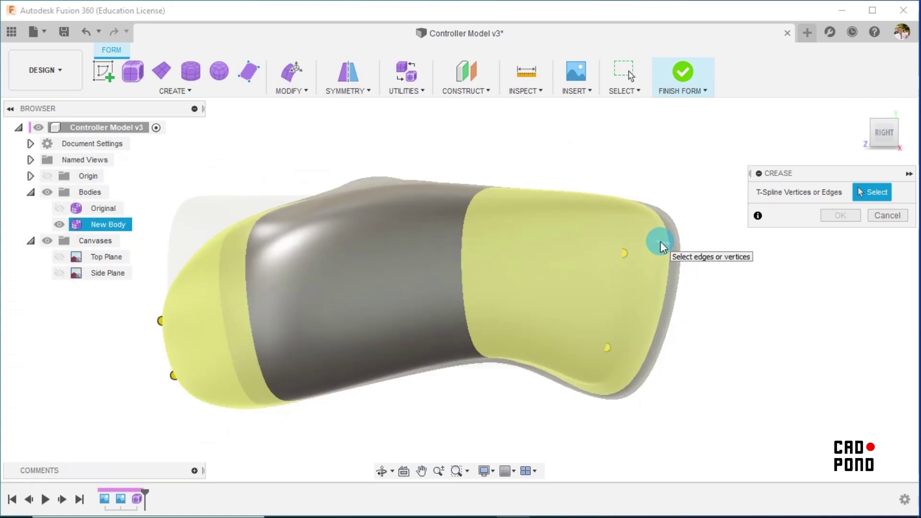
{"action": "scroll", "coordinate": [651, 246], "scroll_direction": "up", "scroll_amount": 2}
{"action": "scroll", "coordinate": [626, 250], "scroll_direction": "down", "scroll_amount": 3}
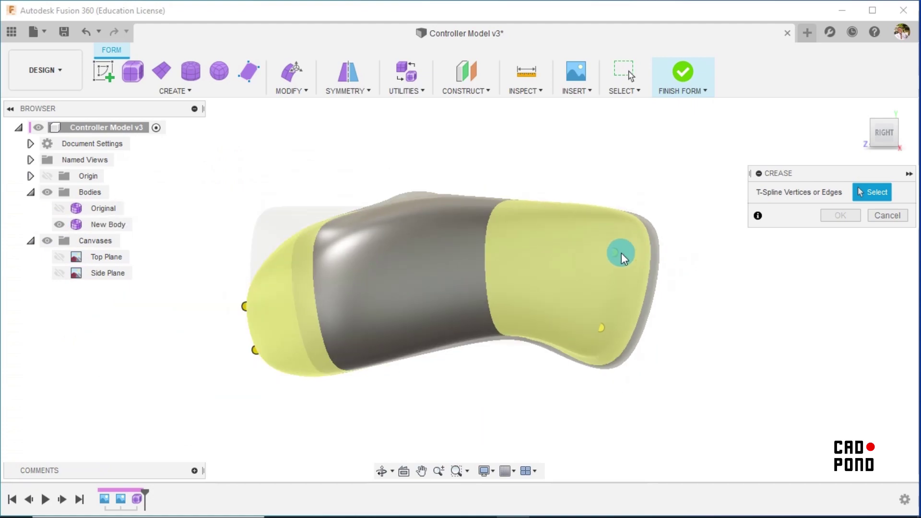
{"action": "scroll", "coordinate": [436, 398], "scroll_direction": "down", "scroll_amount": 1}
{"action": "middle_click_drag", "start_coordinate": [669, 388], "coordinate": [463, 293], "text": "shift"}
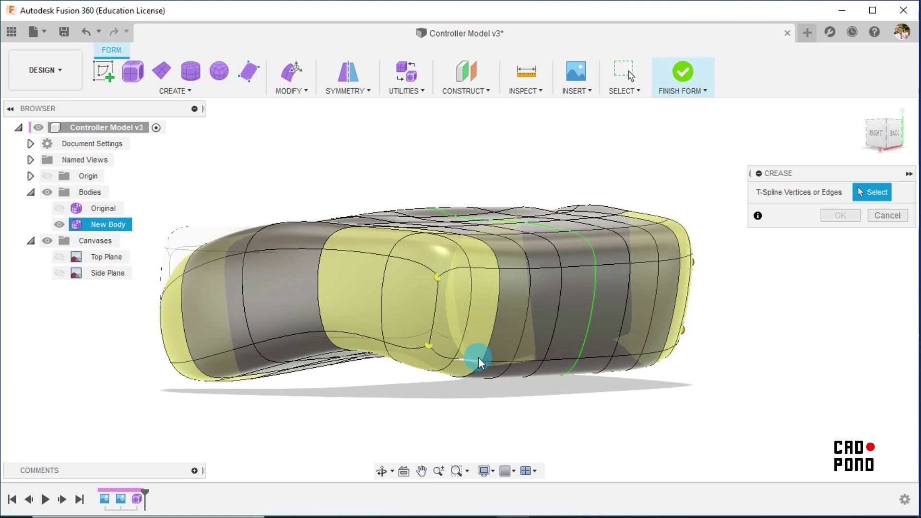
{"action": "left_click", "coordinate": [485, 265]}
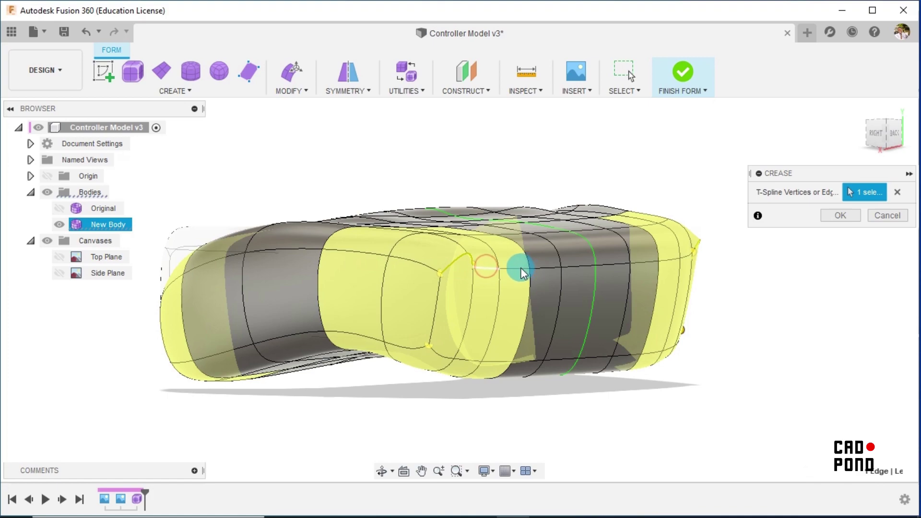
{"action": "left_click", "coordinate": [533, 260]}
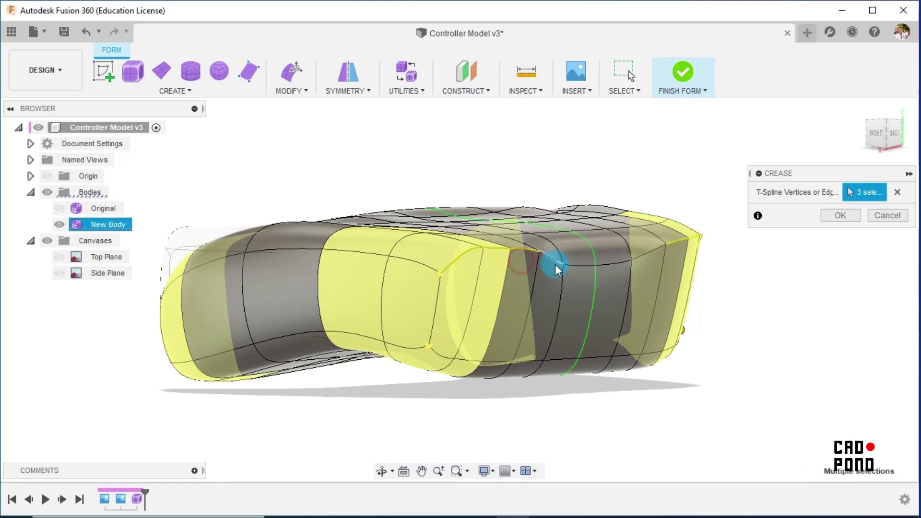
{"action": "left_click", "coordinate": [578, 256]}
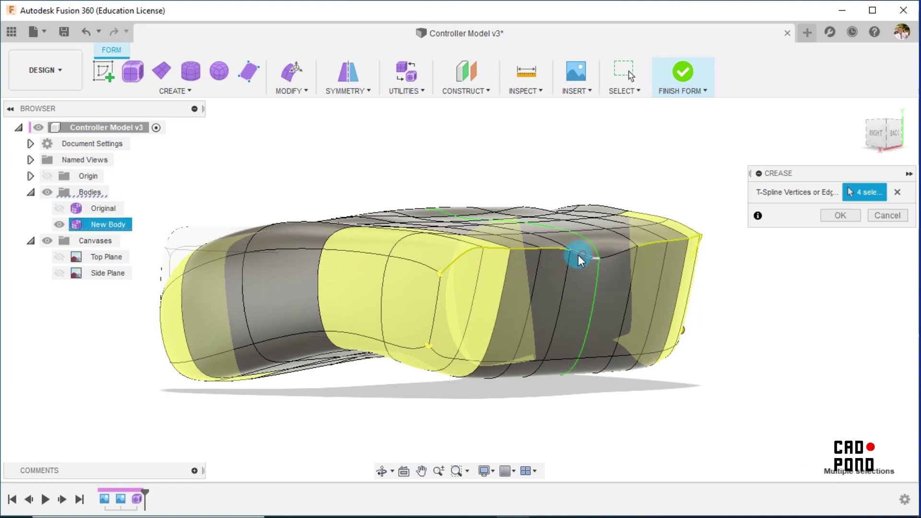
{"action": "left_click", "coordinate": [581, 256]}
Step: Add the side and lower edges of the back face to the crease selection to complete its outline
{"action": "left_click", "coordinate": [438, 300]}
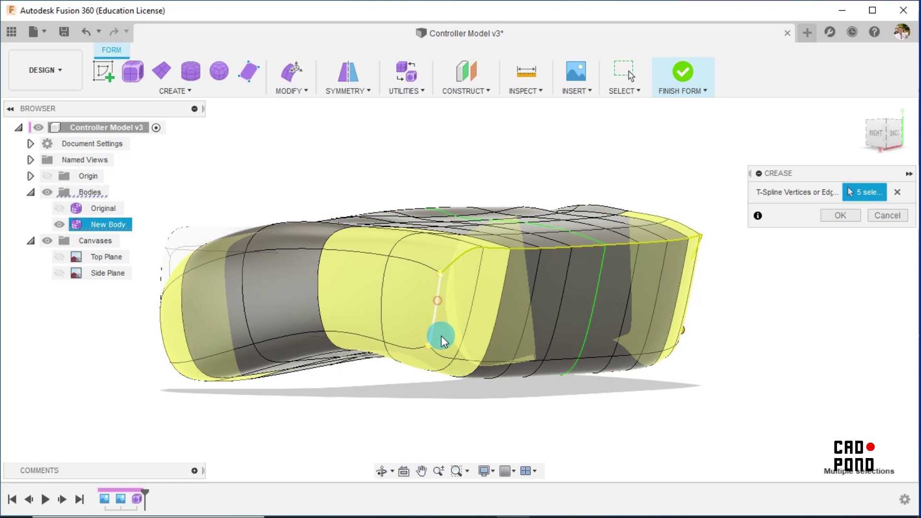
{"action": "left_click", "coordinate": [439, 354]}
{"action": "left_click", "coordinate": [469, 359]}
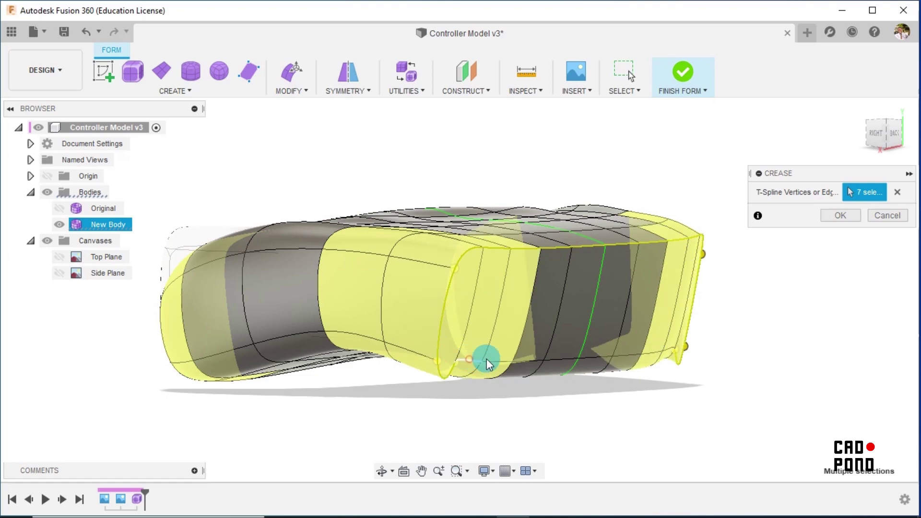
{"action": "left_click", "coordinate": [506, 368]}
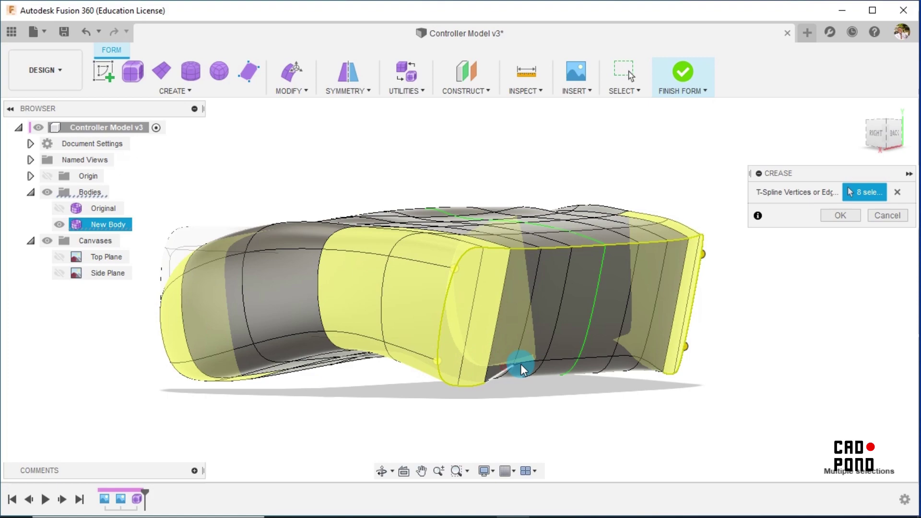
{"action": "left_click", "coordinate": [566, 369]}
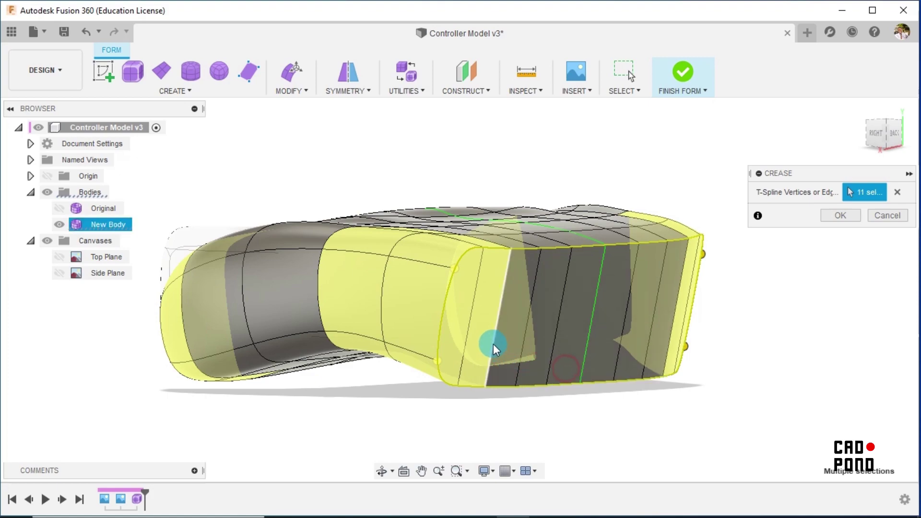
Step: Add the upper edge loop running from the grip tips across the front recess and apply the crease
{"action": "scroll", "coordinate": [614, 306], "scroll_direction": "down", "scroll_amount": 1}
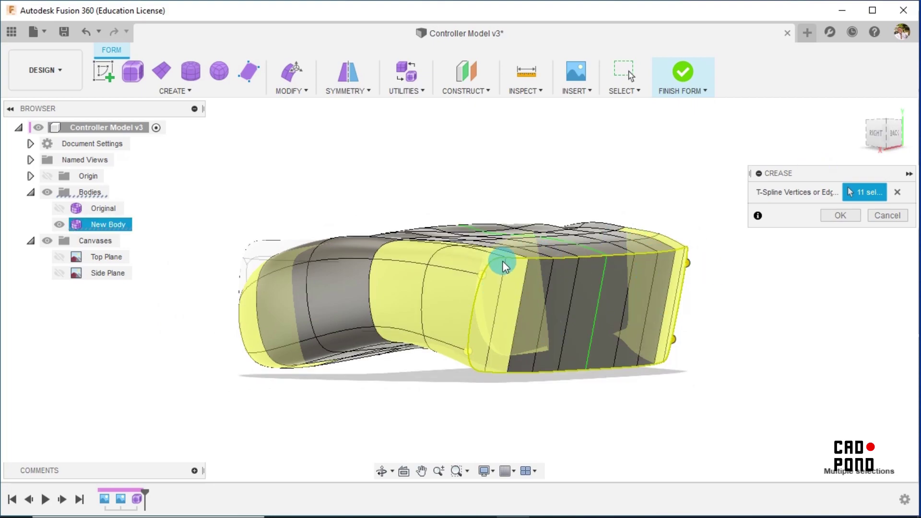
{"action": "mouse_move", "coordinate": [510, 389]}
{"action": "middle_mouse_down", "text": "shift"}
{"action": "mouse_move", "coordinate": [576, 318]}
{"action": "mouse_move", "coordinate": [424, 397]}
{"action": "mouse_move", "coordinate": [497, 399]}
{"action": "middle_mouse_up", "text": "shift"}
{"action": "middle_click_drag", "start_coordinate": [536, 407], "coordinate": [373, 370], "text": "shift"}
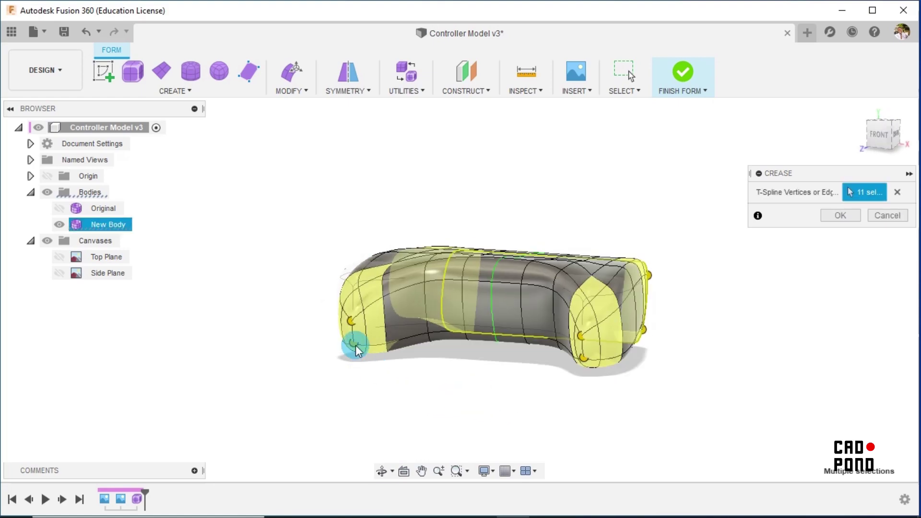
{"action": "scroll", "coordinate": [355, 344], "scroll_direction": "up", "scroll_amount": 3}
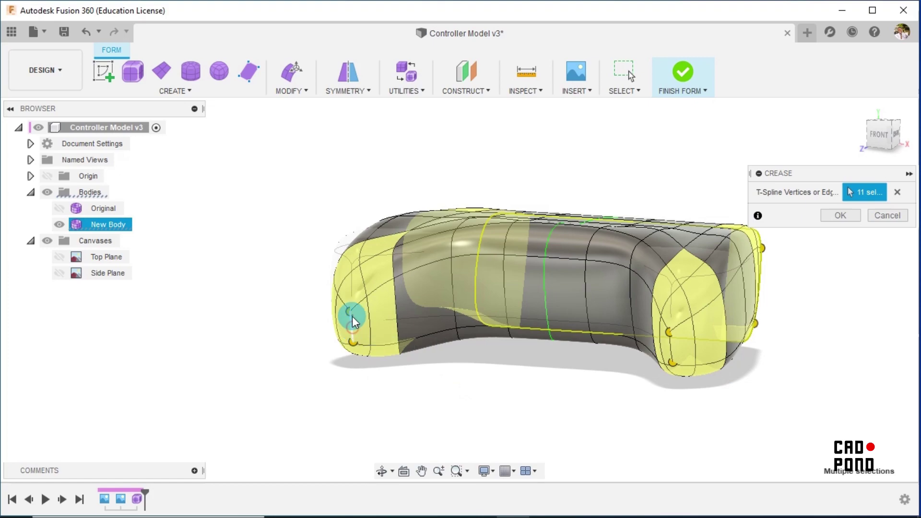
{"action": "left_click", "coordinate": [361, 307]}
{"action": "left_click", "coordinate": [378, 290]}
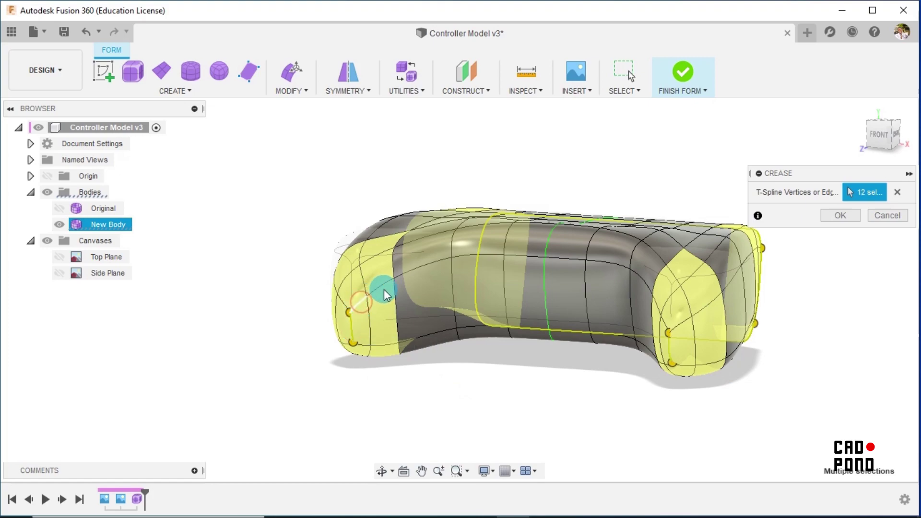
{"action": "left_click", "coordinate": [418, 273]}
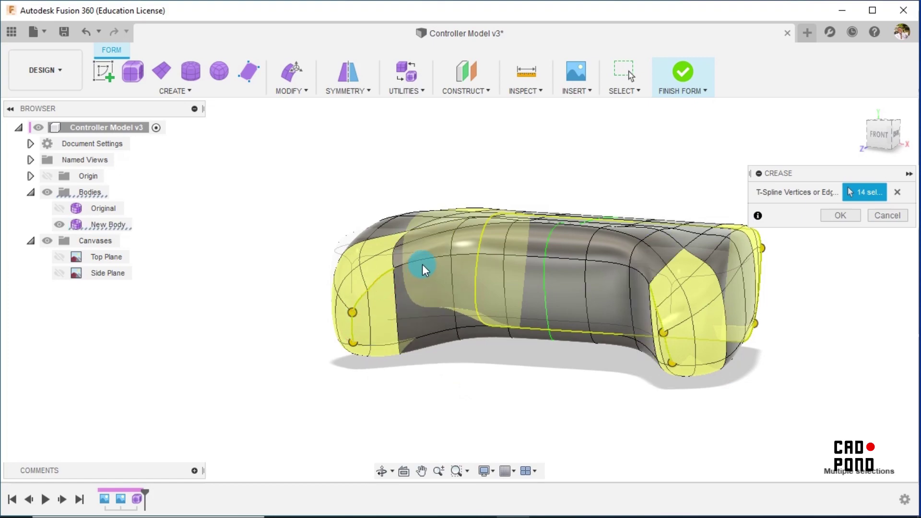
{"action": "left_click", "coordinate": [466, 251]}
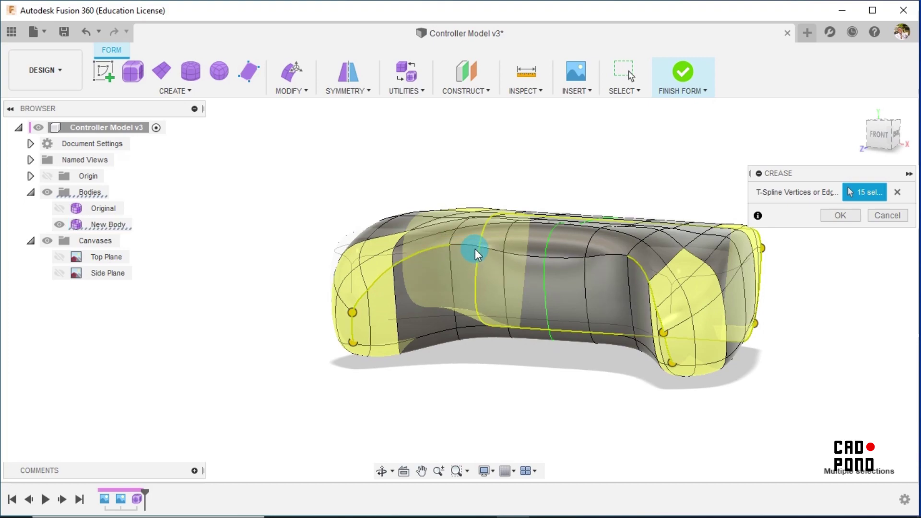
{"action": "left_click", "coordinate": [522, 252]}
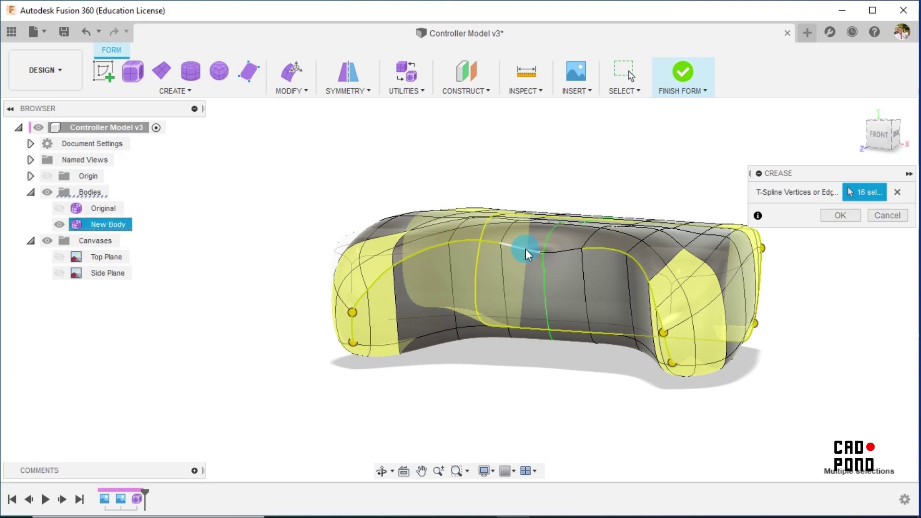
{"action": "left_click", "coordinate": [525, 249]}
{"action": "left_click", "coordinate": [825, 216]}
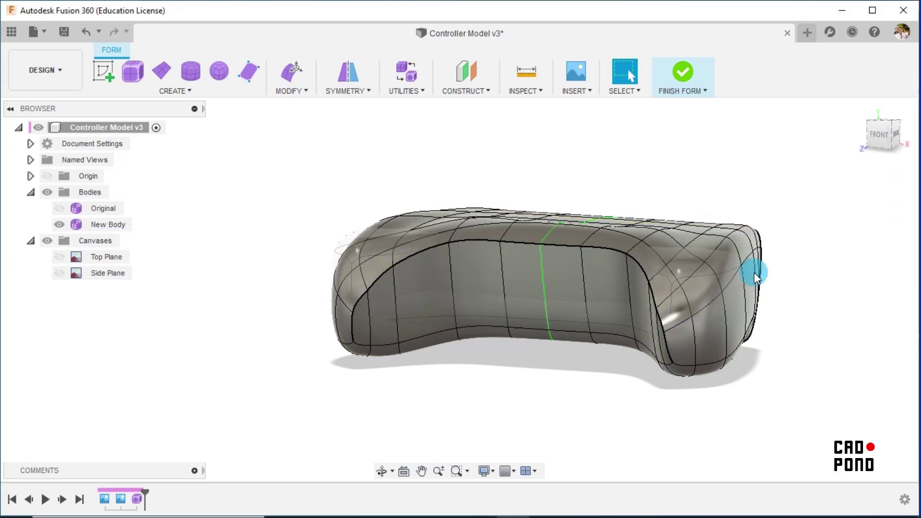
Step: Examine the creased controller body from the front, the side and an isometric corner view
{"action": "scroll", "coordinate": [539, 324], "scroll_direction": "down", "scroll_amount": 3}
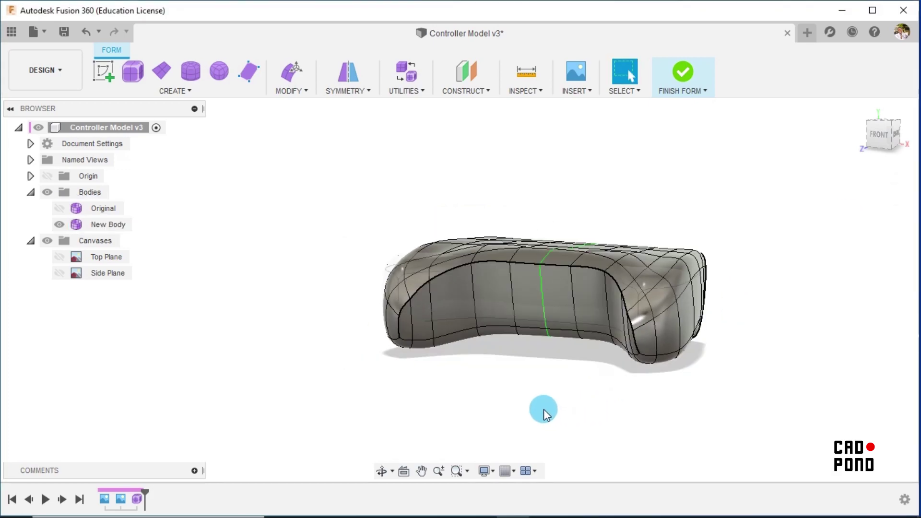
{"action": "middle_click_drag", "start_coordinate": [543, 410], "coordinate": [581, 414], "text": "shift"}
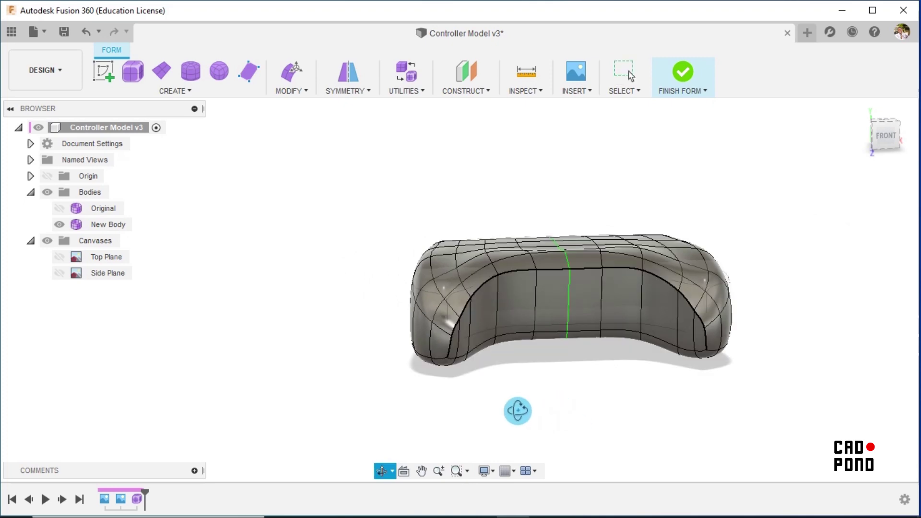
{"action": "middle_click_drag", "start_coordinate": [518, 410], "coordinate": [420, 407], "text": "shift"}
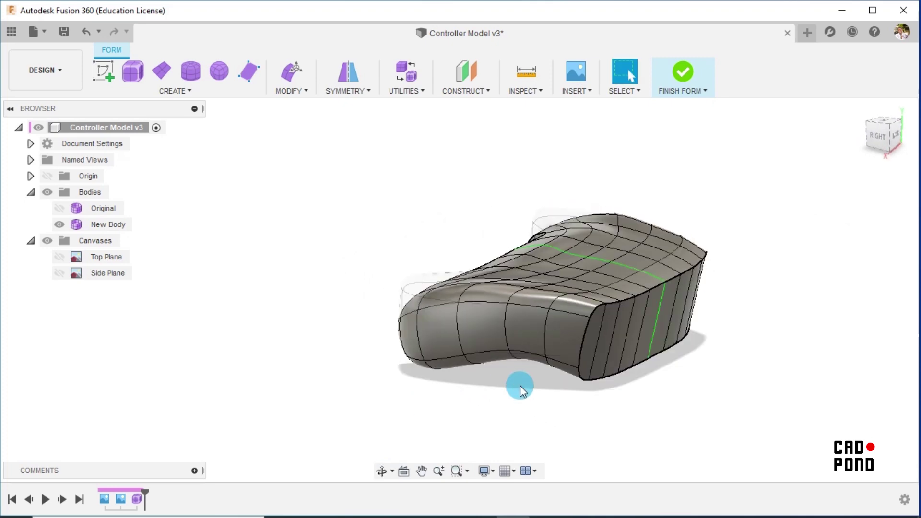
{"action": "middle_click_drag", "start_coordinate": [520, 384], "coordinate": [619, 375], "text": "shift"}
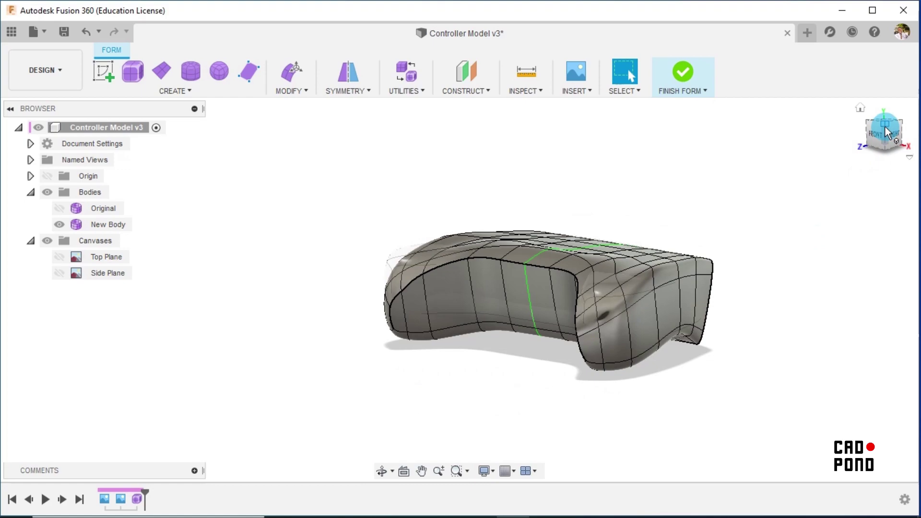
{"action": "left_click", "coordinate": [885, 127]}
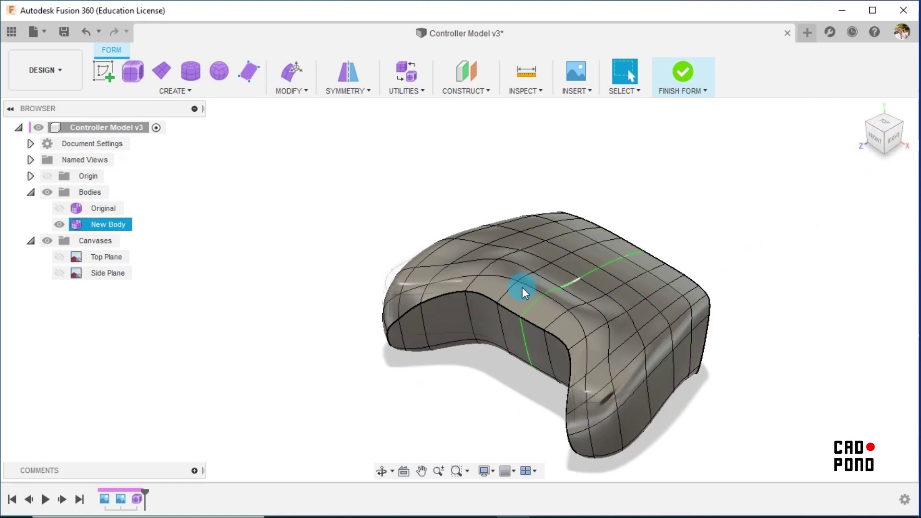
{"action": "scroll", "coordinate": [532, 279], "scroll_direction": "up", "scroll_amount": 1}
{"action": "left_click", "coordinate": [750, 330]}
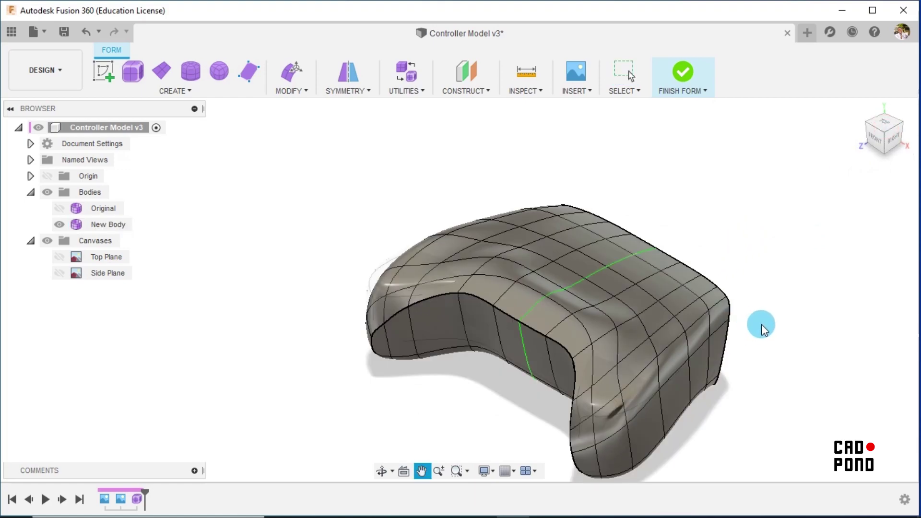
{"action": "middle_click_drag", "start_coordinate": [762, 324], "coordinate": [708, 294]}
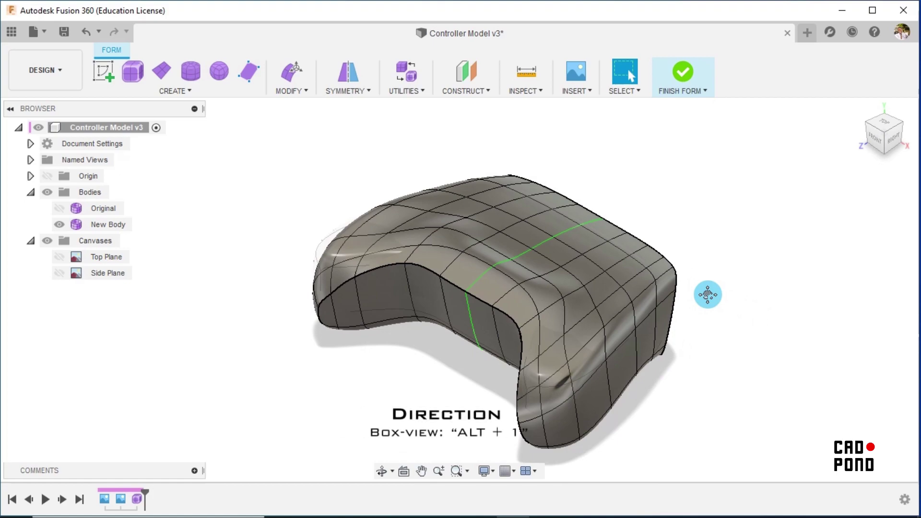
Step: Switch the body to box display and inspect its control mesh from the front and from below
{"action": "key", "text": "alt+1"}
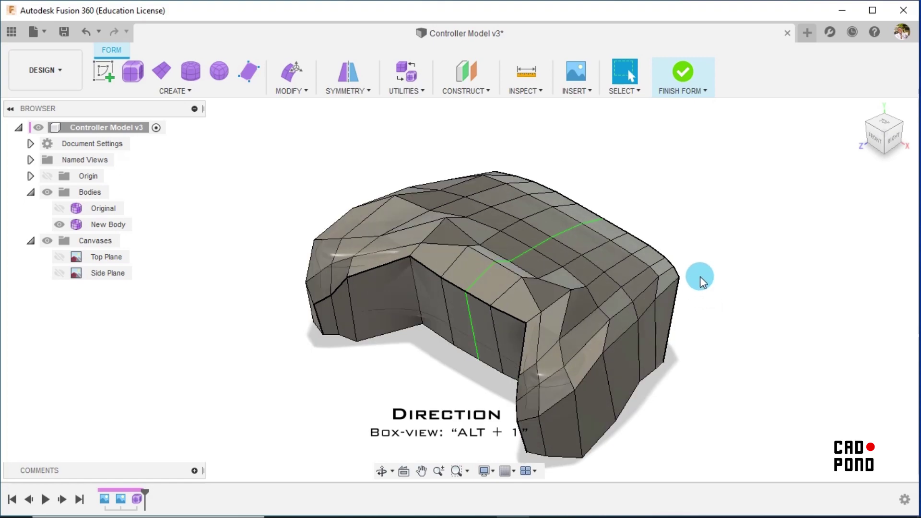
{"action": "left_click", "coordinate": [873, 139]}
{"action": "left_click", "coordinate": [495, 233]}
{"action": "left_click", "coordinate": [404, 221]}
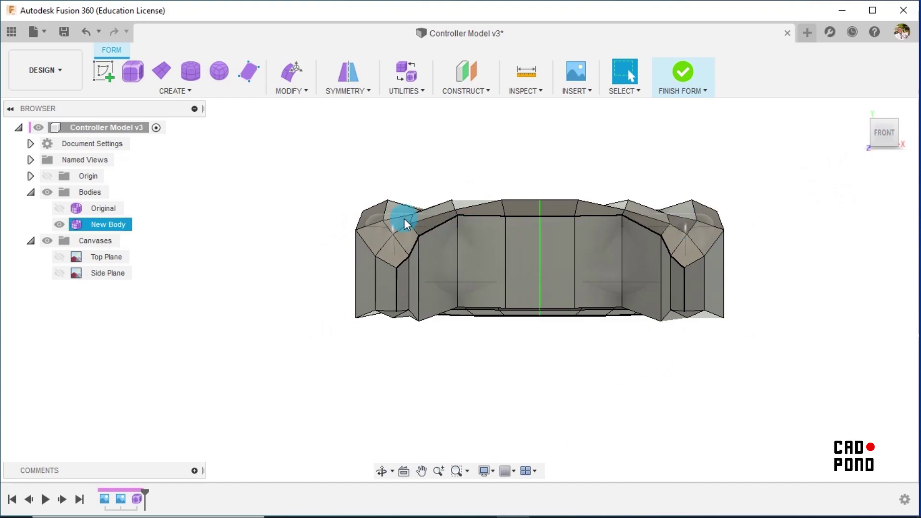
{"action": "middle_click_drag", "start_coordinate": [404, 266], "coordinate": [501, 354], "text": "shift"}
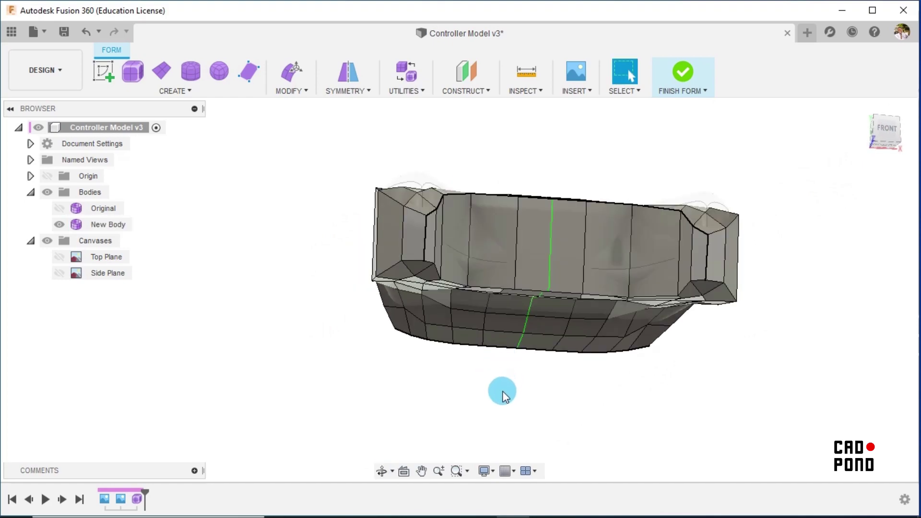
{"action": "middle_click_drag", "start_coordinate": [503, 394], "coordinate": [522, 407], "text": "shift"}
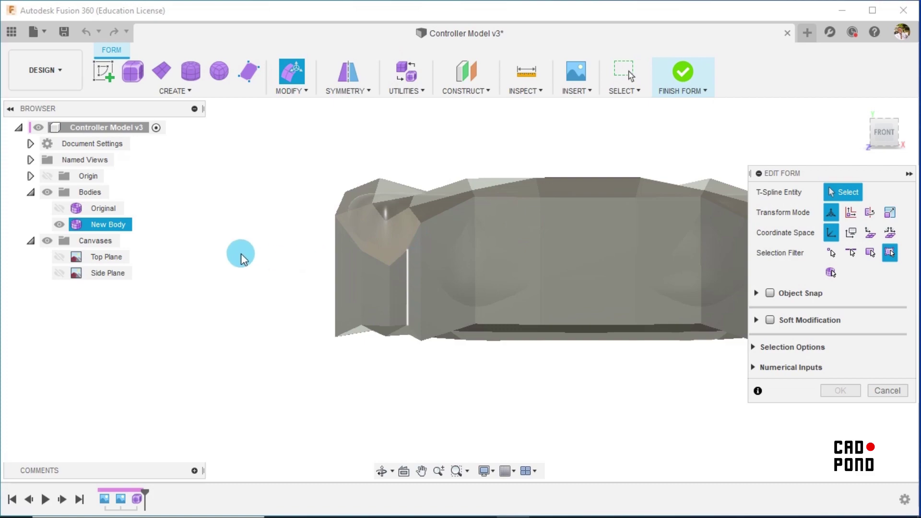
Step: With Edit Form, raise the left grip's inner crease vertex about 2.9 mm and move its underside vertex down about 6.5 mm
{"action": "left_click", "coordinate": [407, 249]}
{"action": "left_click_drag", "start_coordinate": [425, 233], "coordinate": [424, 224]}
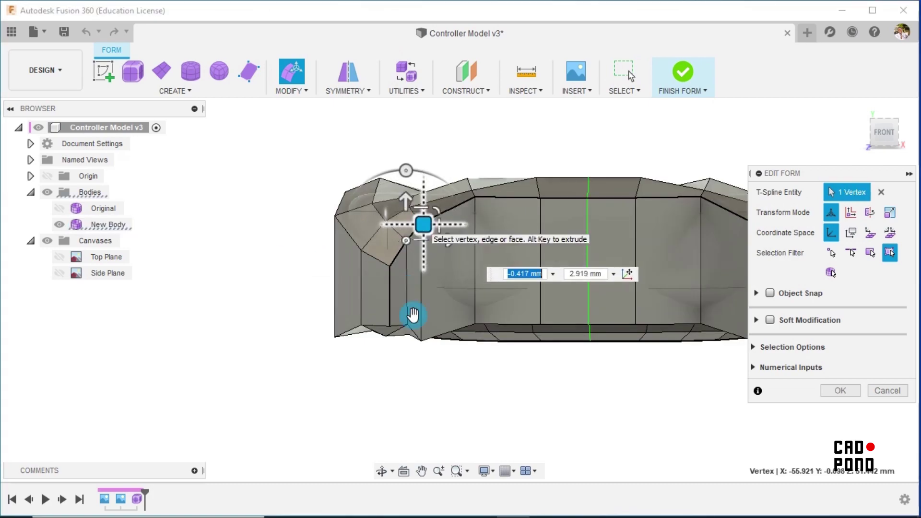
{"action": "middle_click_drag", "start_coordinate": [388, 346], "coordinate": [396, 299], "text": "shift"}
{"action": "left_click", "coordinate": [382, 283]}
{"action": "left_click_drag", "start_coordinate": [401, 267], "coordinate": [400, 287]}
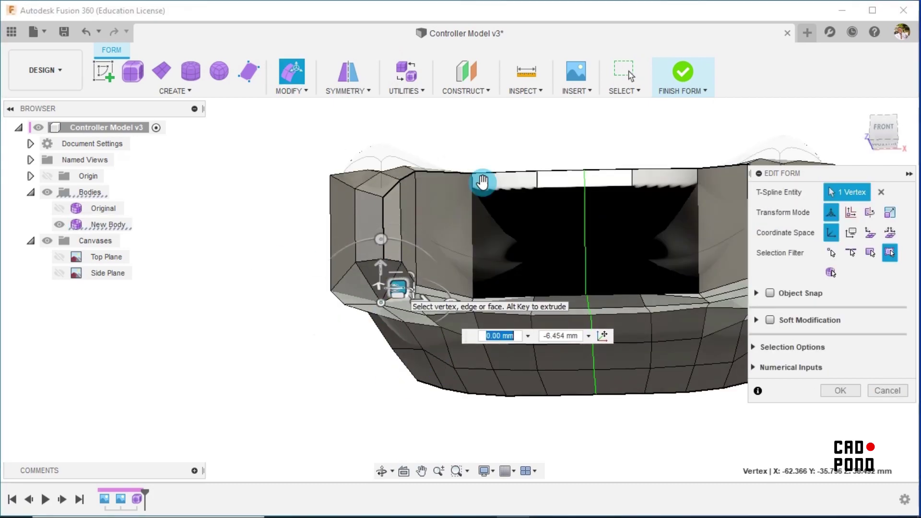
Step: Raise a vertex on the upper surface above the left grip slightly
{"action": "scroll", "coordinate": [483, 183], "scroll_direction": "down", "scroll_amount": 3}
{"action": "middle_click_drag", "start_coordinate": [483, 183], "coordinate": [516, 147], "text": "shift"}
{"action": "middle_click_drag", "start_coordinate": [466, 164], "coordinate": [455, 228], "text": "shift"}
{"action": "left_click", "coordinate": [441, 192]}
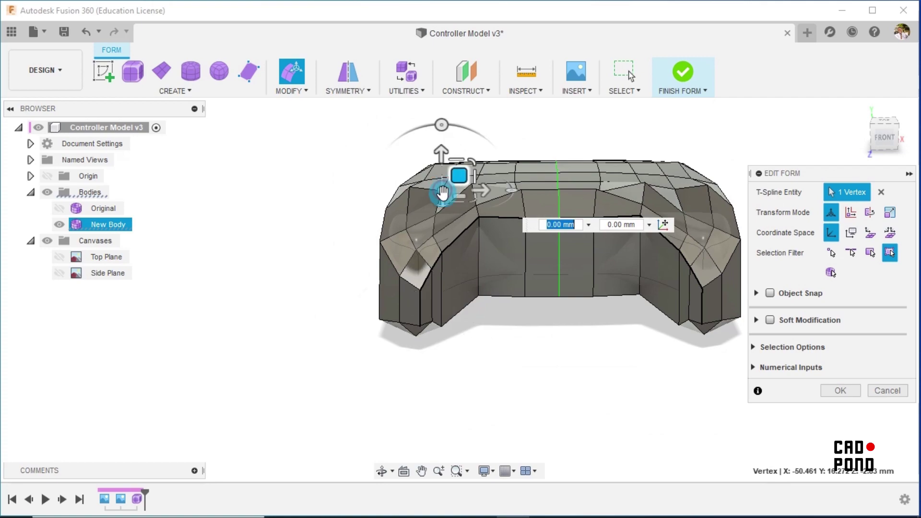
{"action": "left_click_drag", "start_coordinate": [458, 176], "coordinate": [458, 168]}
Step: Reposition several more vertices around the left grip with small freehand moves to refine its shape
{"action": "middle_click_drag", "start_coordinate": [475, 327], "coordinate": [439, 269], "text": "shift"}
{"action": "left_click", "coordinate": [431, 269]}
{"action": "left_click_drag", "start_coordinate": [448, 255], "coordinate": [449, 263]}
{"action": "middle_click_drag", "start_coordinate": [469, 340], "coordinate": [448, 288], "text": "shift"}
{"action": "left_click_drag", "start_coordinate": [420, 247], "coordinate": [393, 258]}
{"action": "left_click", "coordinate": [370, 265]}
{"action": "middle_click_drag", "start_coordinate": [441, 240], "coordinate": [459, 275], "text": "shift"}
{"action": "left_click_drag", "start_coordinate": [429, 259], "coordinate": [430, 261]}
Step: From the left side view, raise the lower-edge vertex just ahead of the body's creased end about 4.5 mm
{"action": "middle_click_drag", "start_coordinate": [437, 351], "coordinate": [499, 342], "text": "shift"}
{"action": "left_click", "coordinate": [884, 132]}
{"action": "left_click", "coordinate": [431, 198]}
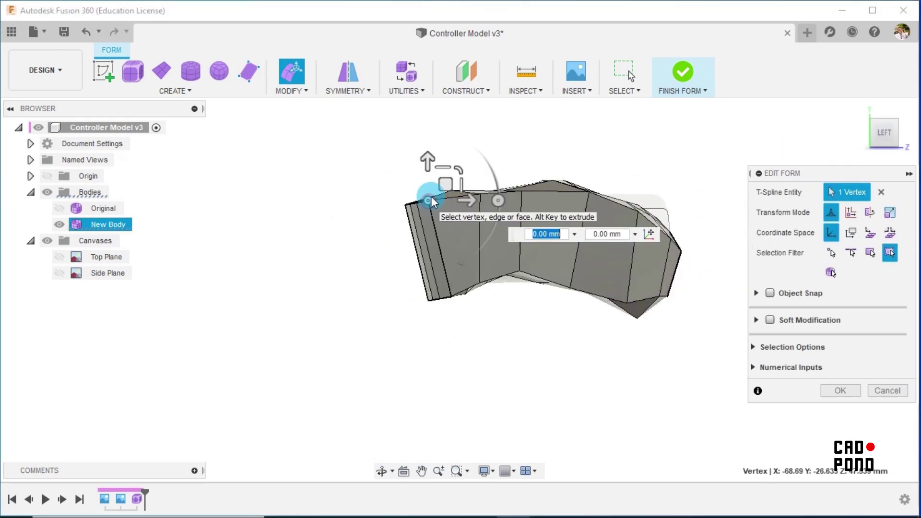
{"action": "left_click_drag", "start_coordinate": [446, 186], "coordinate": [621, 225]}
{"action": "scroll", "coordinate": [498, 165], "scroll_direction": "up", "scroll_amount": 3}
{"action": "left_click", "coordinate": [474, 202]}
{"action": "left_click", "coordinate": [474, 325]}
{"action": "left_click_drag", "start_coordinate": [492, 309], "coordinate": [492, 293]}
{"action": "scroll", "coordinate": [542, 352], "scroll_direction": "down", "scroll_amount": 2}
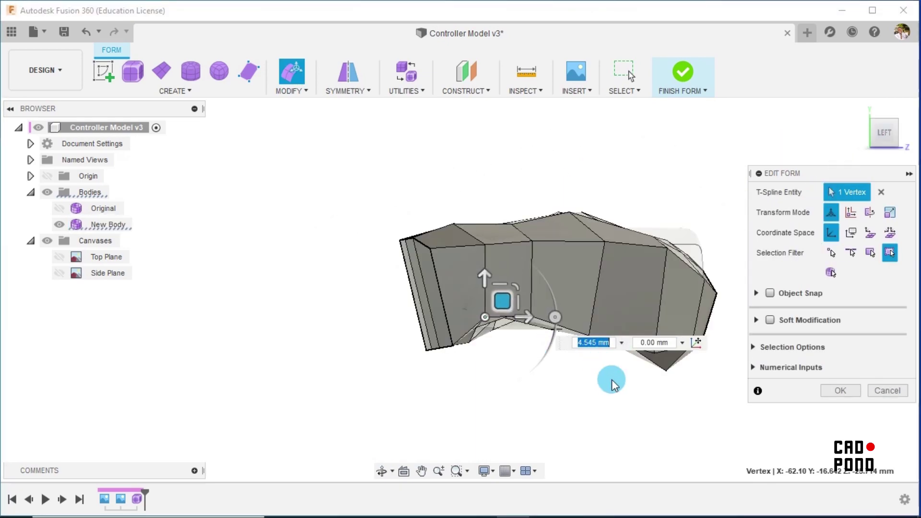
Step: Move the left grip's upper side vertex about 3.1 mm down and 1.6 mm inward, and pull the next one toward the tip about 1.7 mm inward
{"action": "middle_click_drag", "start_coordinate": [738, 247], "coordinate": [592, 231]}
{"action": "scroll", "coordinate": [592, 230], "scroll_direction": "up", "scroll_amount": 2}
{"action": "left_click", "coordinate": [508, 232]}
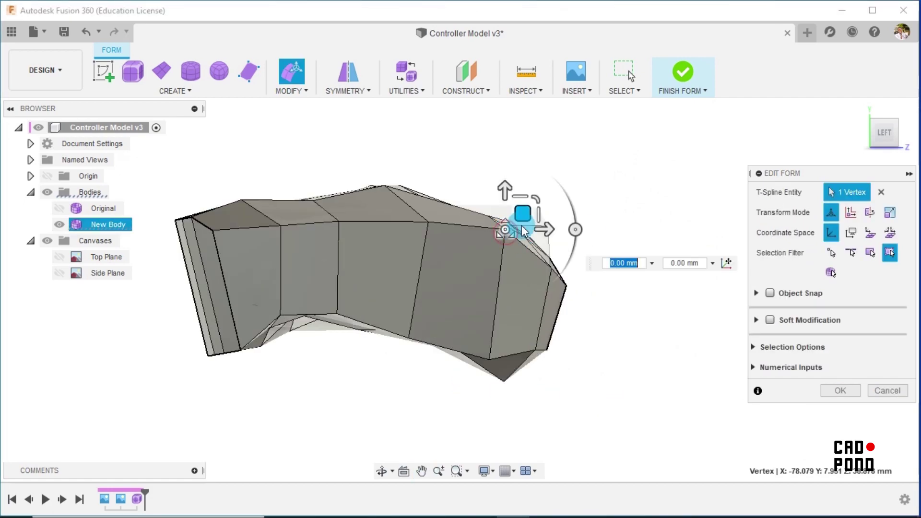
{"action": "left_click_drag", "start_coordinate": [522, 214], "coordinate": [515, 225]}
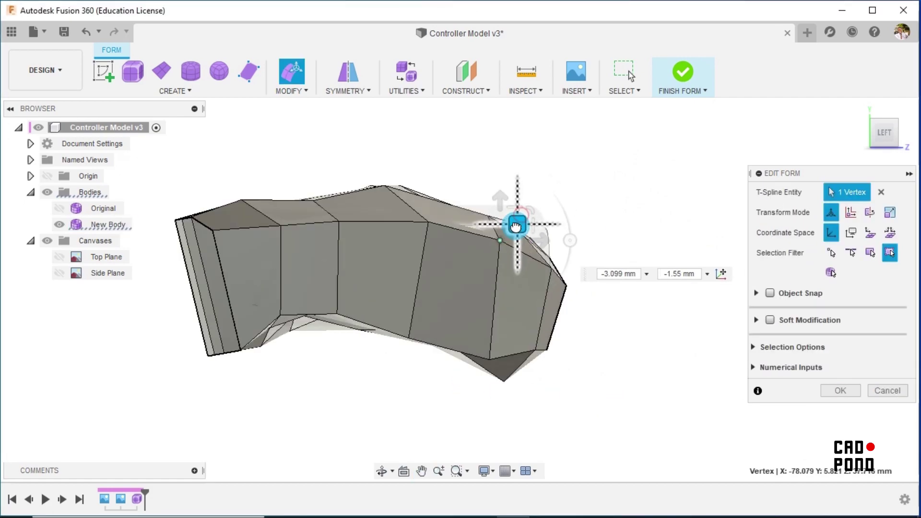
{"action": "left_click", "coordinate": [548, 259]}
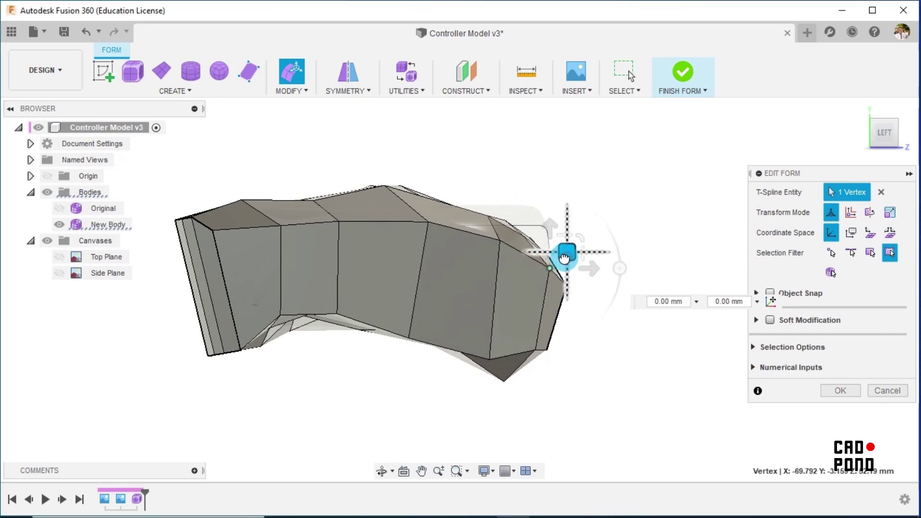
{"action": "left_click_drag", "start_coordinate": [569, 253], "coordinate": [563, 252]}
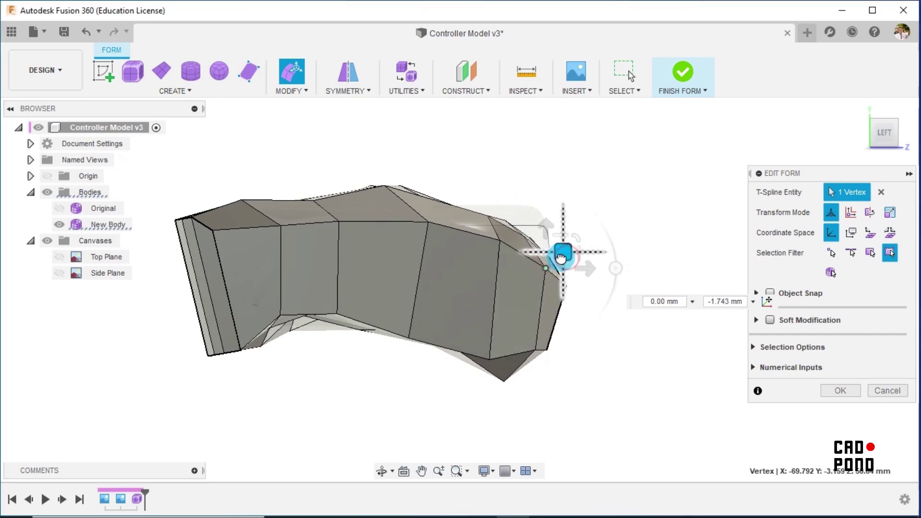
Step: Raise four vertices along the left side's lower edge, starting at the grip tip, about 3.5, 4.6, 3.7 and 2.7 mm
{"action": "left_click", "coordinate": [536, 349]}
{"action": "left_click_drag", "start_coordinate": [550, 328], "coordinate": [550, 320]}
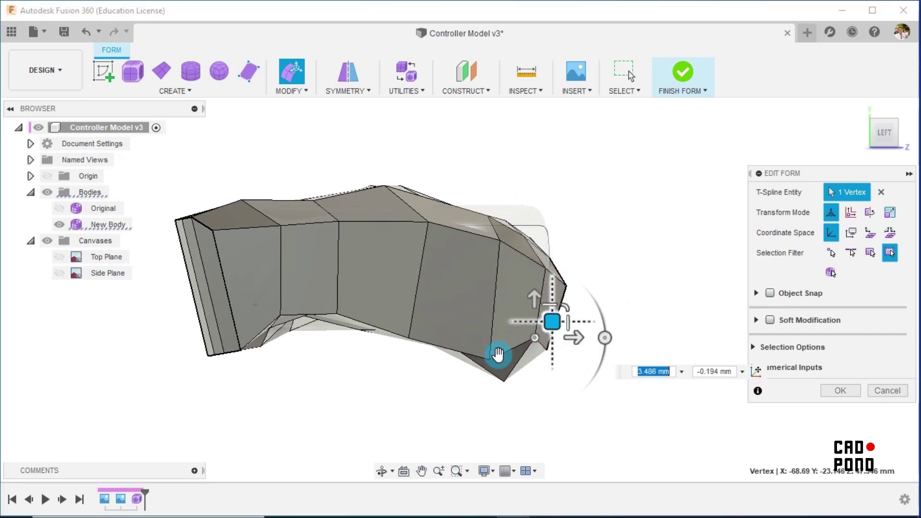
{"action": "left_click", "coordinate": [490, 360]}
{"action": "left_click_drag", "start_coordinate": [510, 347], "coordinate": [507, 328]}
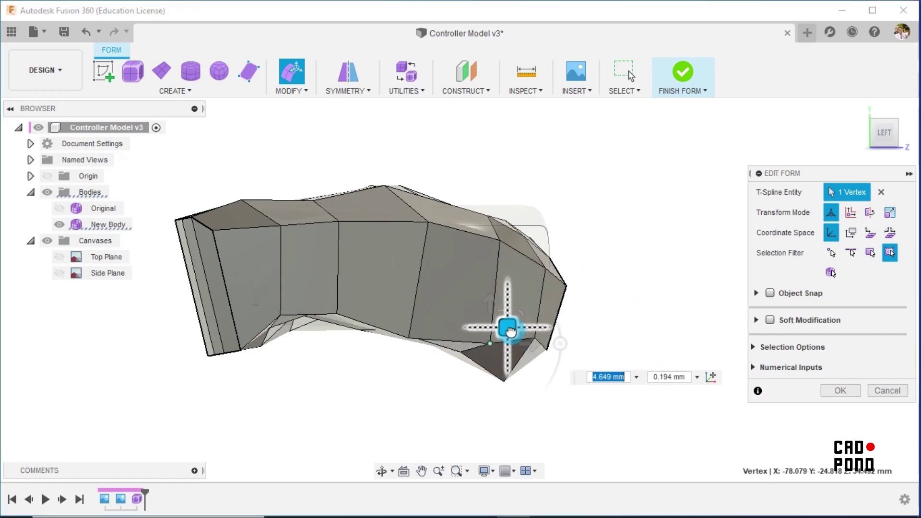
{"action": "left_click", "coordinate": [410, 342]}
{"action": "left_click_drag", "start_coordinate": [422, 325], "coordinate": [430, 311]}
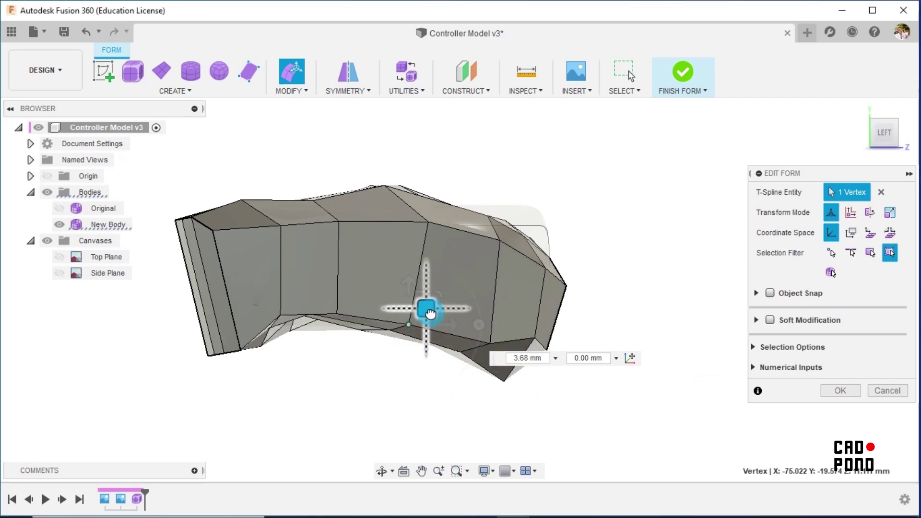
{"action": "left_click", "coordinate": [337, 315]}
{"action": "left_click_drag", "start_coordinate": [354, 300], "coordinate": [354, 288]}
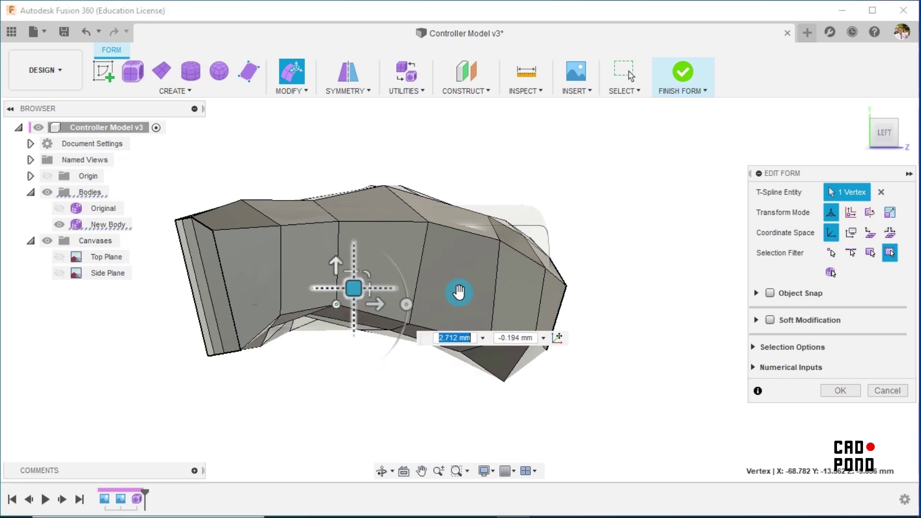
Step: Examine the control mesh of the upper surface above the left grip from the left and from above
{"action": "middle_click_drag", "start_coordinate": [622, 302], "coordinate": [537, 309], "text": "shift"}
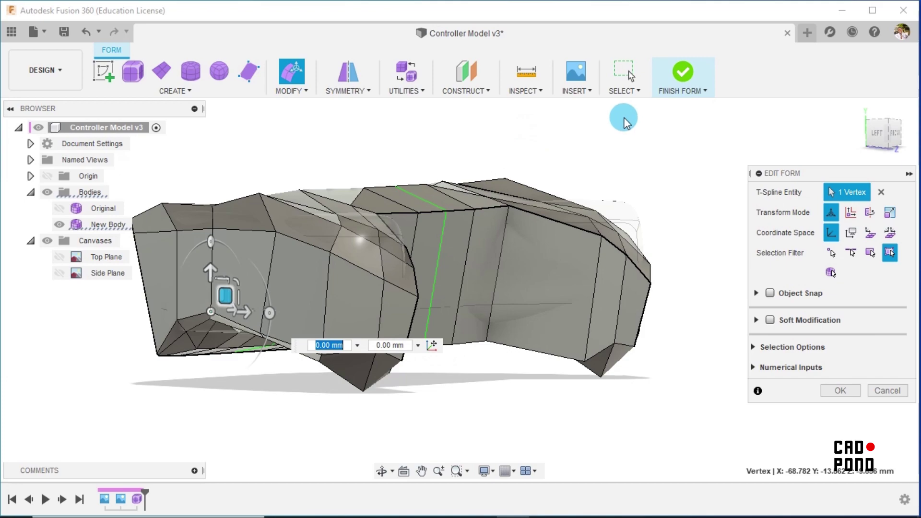
{"action": "middle_click_drag", "start_coordinate": [624, 122], "coordinate": [482, 197], "text": "shift"}
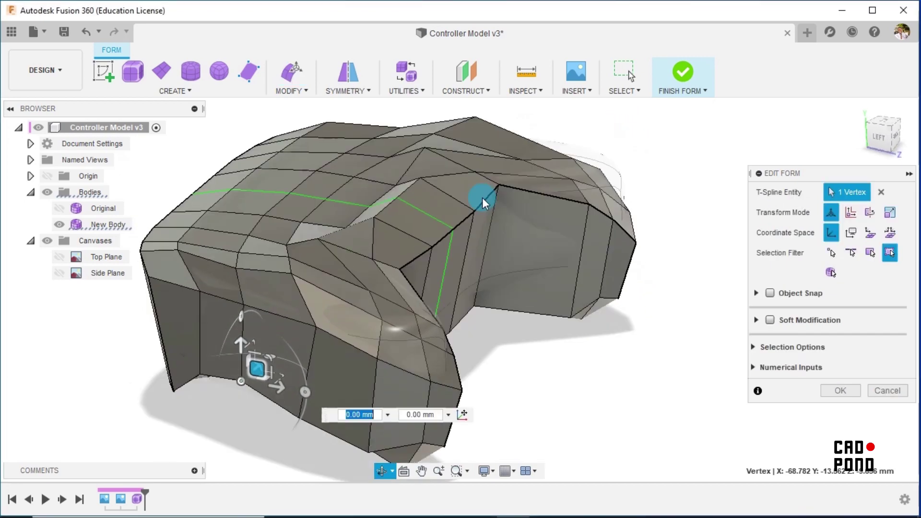
{"action": "left_click", "coordinate": [289, 272]}
{"action": "left_click", "coordinate": [887, 136]}
{"action": "middle_click_drag", "start_coordinate": [603, 199], "coordinate": [613, 234], "text": "shift"}
{"action": "left_click", "coordinate": [300, 276]}
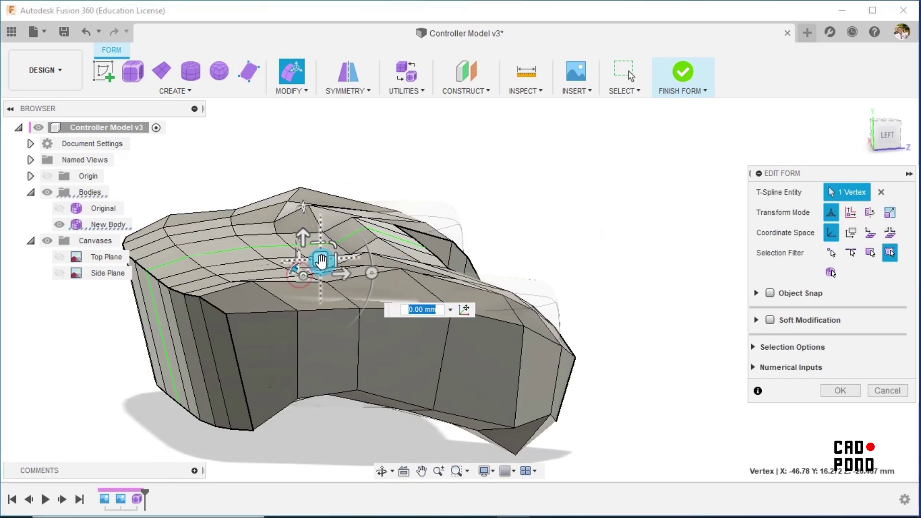
{"action": "left_click", "coordinate": [887, 120]}
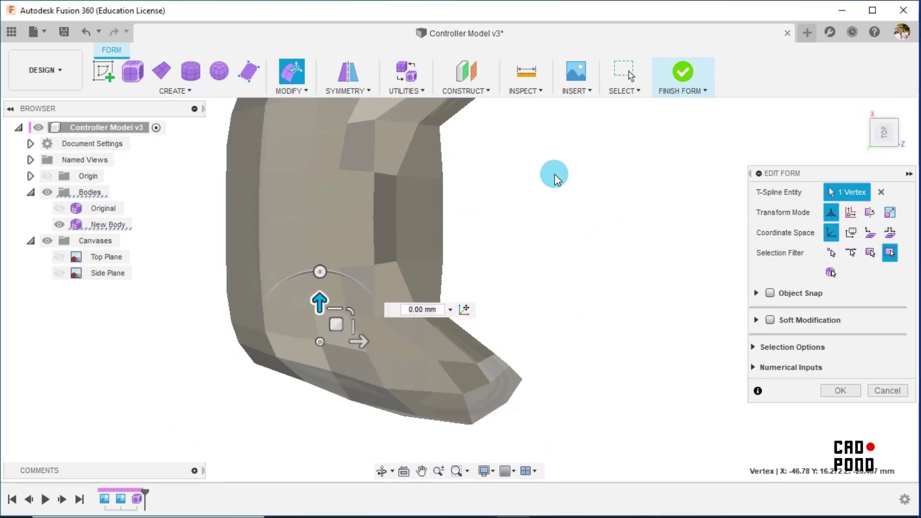
{"action": "left_click", "coordinate": [885, 152]}
{"action": "middle_click_drag", "start_coordinate": [676, 165], "coordinate": [691, 216], "text": "shift"}
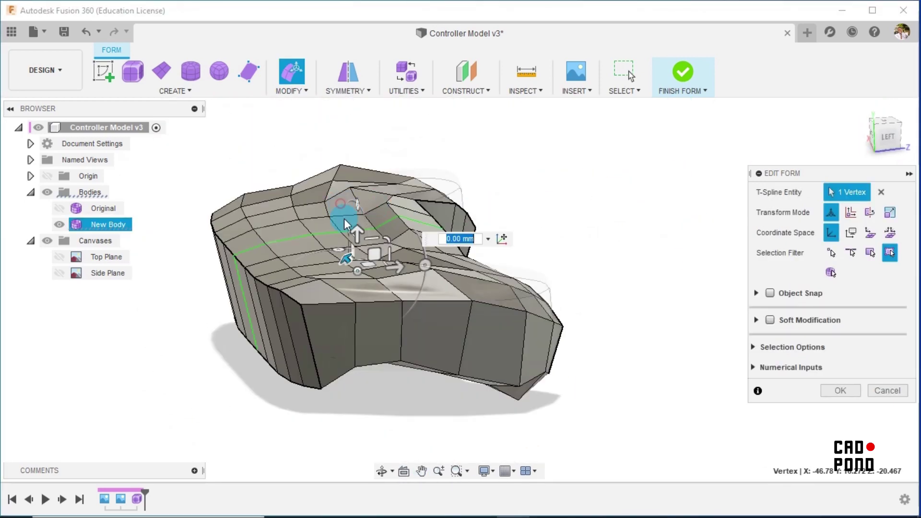
Step: Raise a pair of upper-surface vertices together slightly, and lift one more vertex on the upper surface slightly
{"action": "left_click", "coordinate": [341, 205]}
{"action": "left_click", "coordinate": [352, 225], "text": "ctrl"}
{"action": "left_click_drag", "start_coordinate": [374, 214], "coordinate": [375, 206]}
{"action": "middle_click_drag", "start_coordinate": [579, 217], "coordinate": [396, 206], "text": "shift"}
{"action": "left_click", "coordinate": [231, 231]}
{"action": "left_click_drag", "start_coordinate": [250, 220], "coordinate": [251, 214]}
Step: Nudge an underside vertex inside the left grip sideways, and move the grip's lower vertex about 4.8 mm outward and 2.9 mm down
{"action": "middle_click_drag", "start_coordinate": [418, 389], "coordinate": [243, 354], "text": "shift"}
{"action": "left_click_drag", "start_coordinate": [243, 354], "coordinate": [257, 354]}
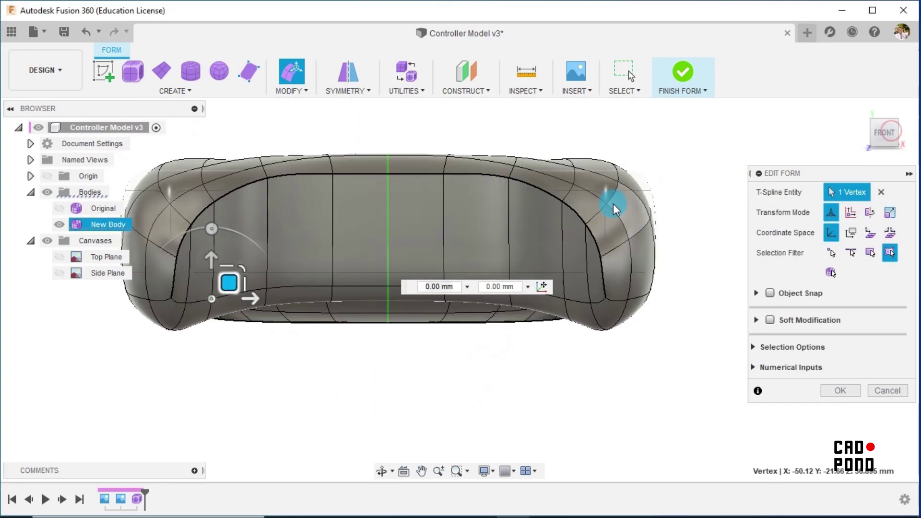
{"action": "middle_click_drag", "start_coordinate": [297, 374], "coordinate": [308, 380], "text": "shift"}
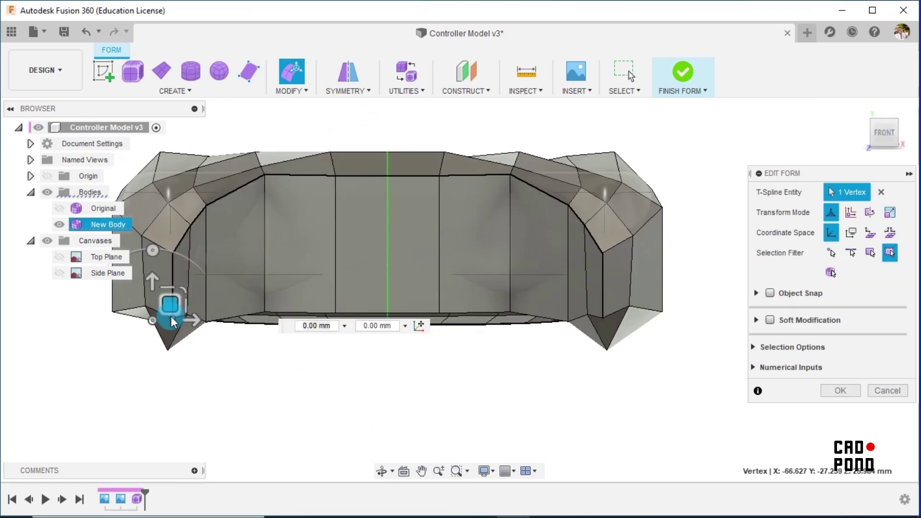
{"action": "left_click_drag", "start_coordinate": [171, 311], "coordinate": [153, 321]}
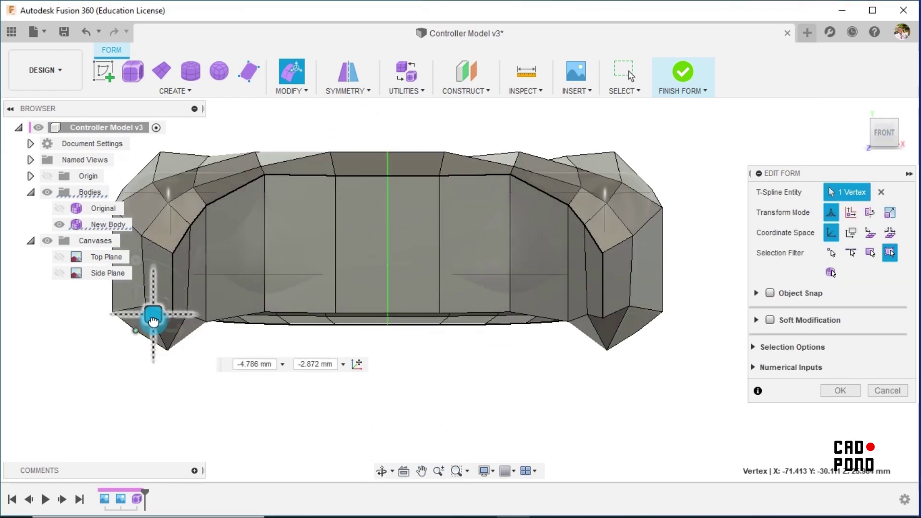
{"action": "left_click", "coordinate": [344, 363]}
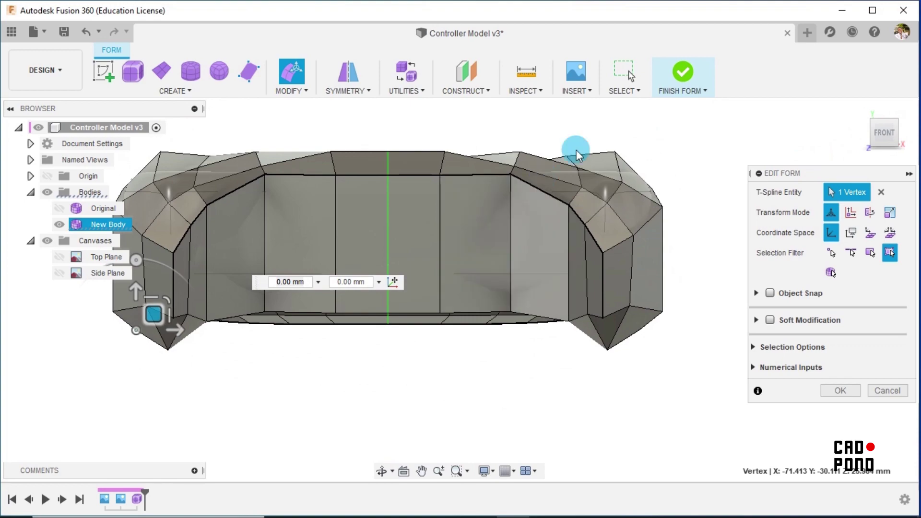
Step: Flatten the two creased top edges of the front recess and their centre vertex by scaling them vertically to about 0.1
{"action": "left_click", "coordinate": [658, 127]}
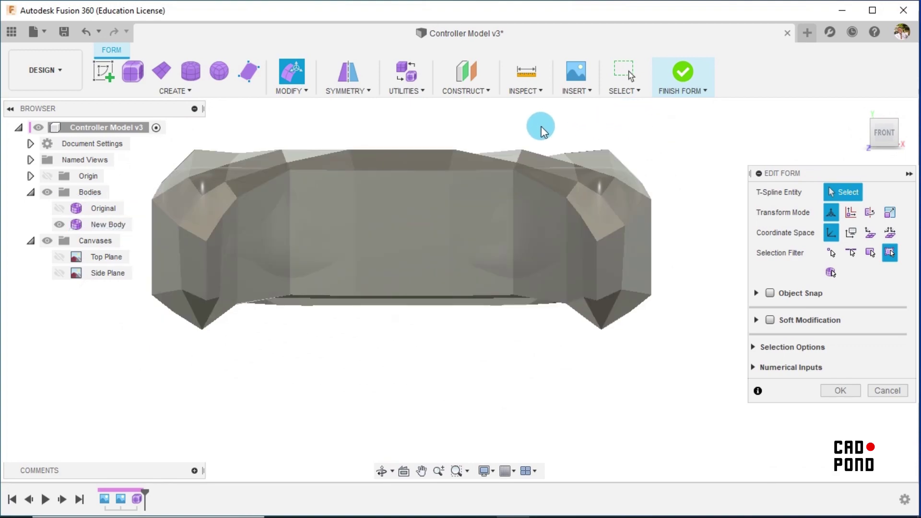
{"action": "middle_click_drag", "start_coordinate": [325, 107], "coordinate": [382, 152]}
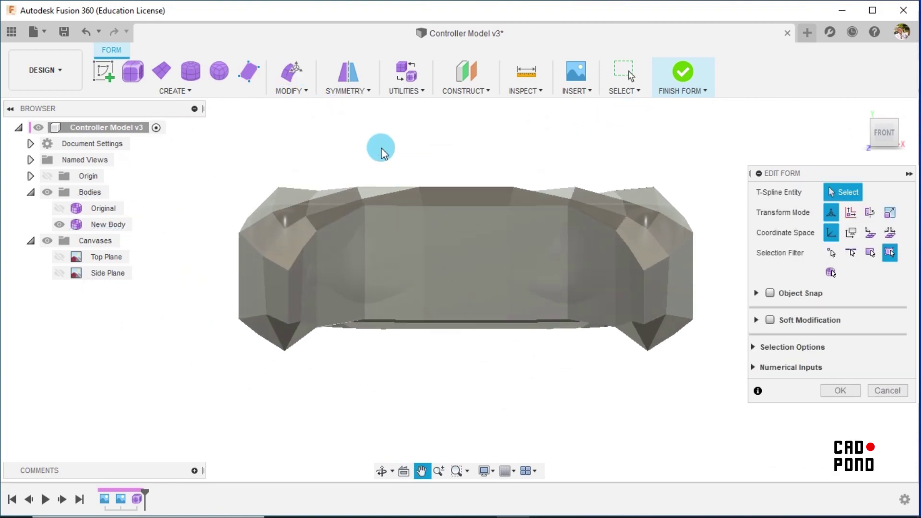
{"action": "left_click", "coordinate": [382, 206]}
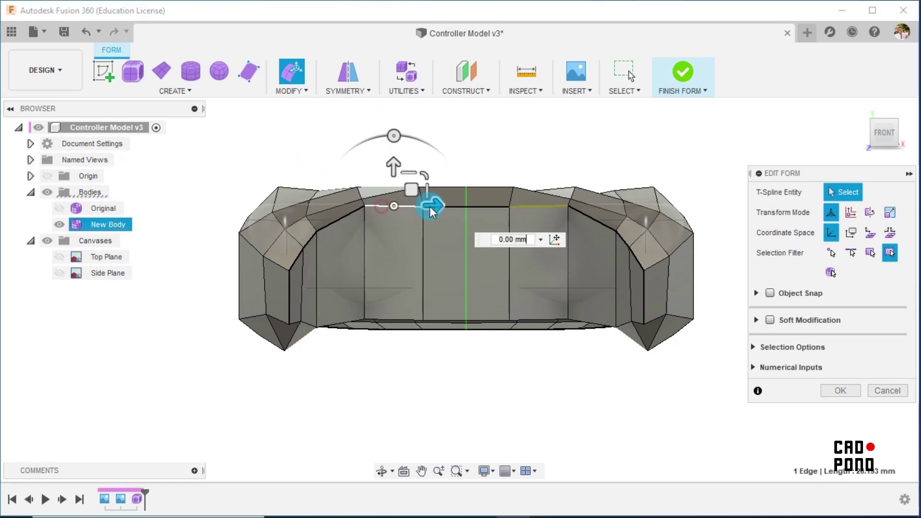
{"action": "left_click", "coordinate": [461, 209], "text": "shift"}
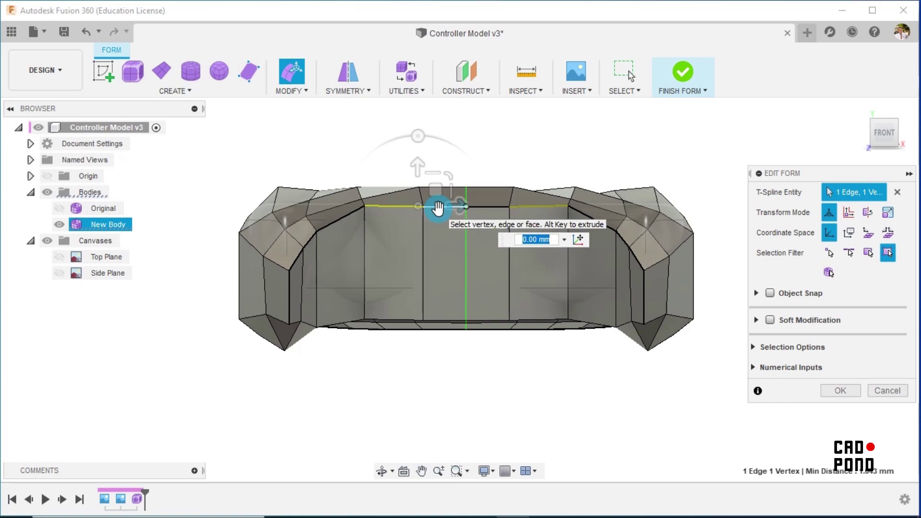
{"action": "left_click", "coordinate": [438, 208], "text": "shift"}
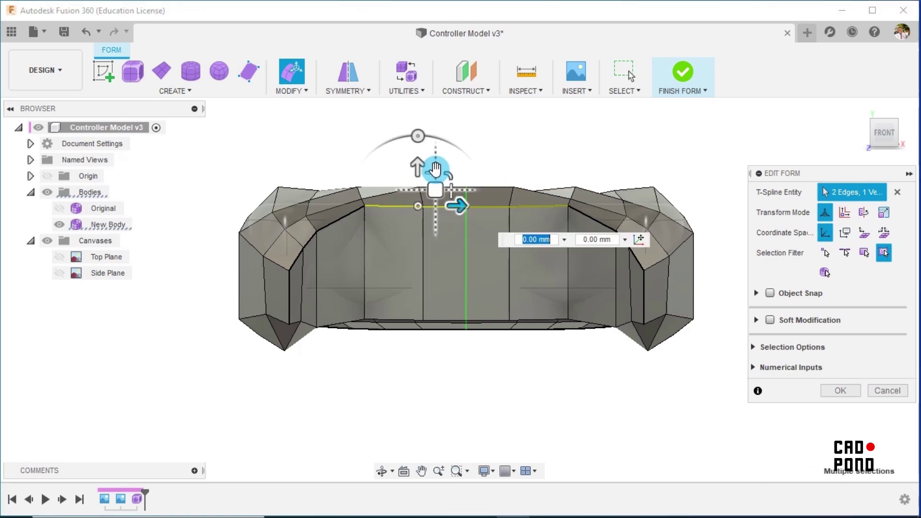
{"action": "left_click_drag", "start_coordinate": [435, 169], "coordinate": [436, 171]}
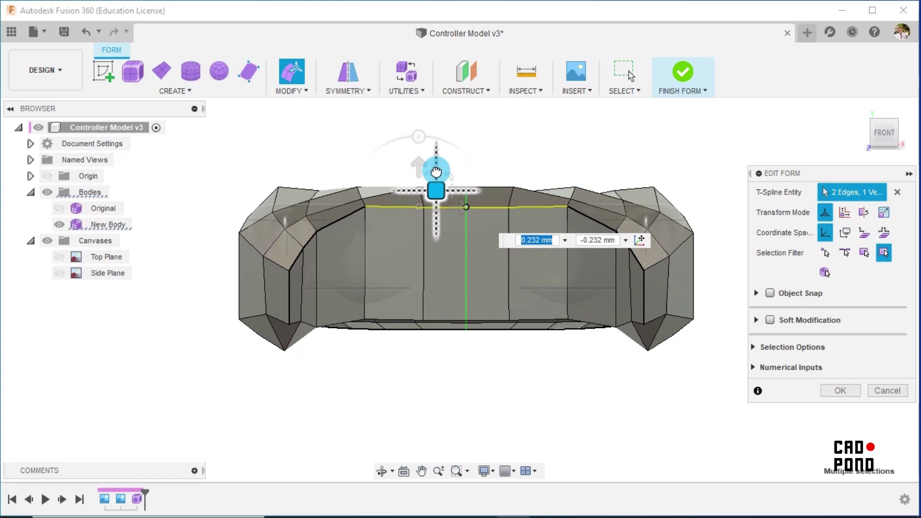
{"action": "scroll", "coordinate": [437, 168], "scroll_direction": "up", "scroll_amount": 2}
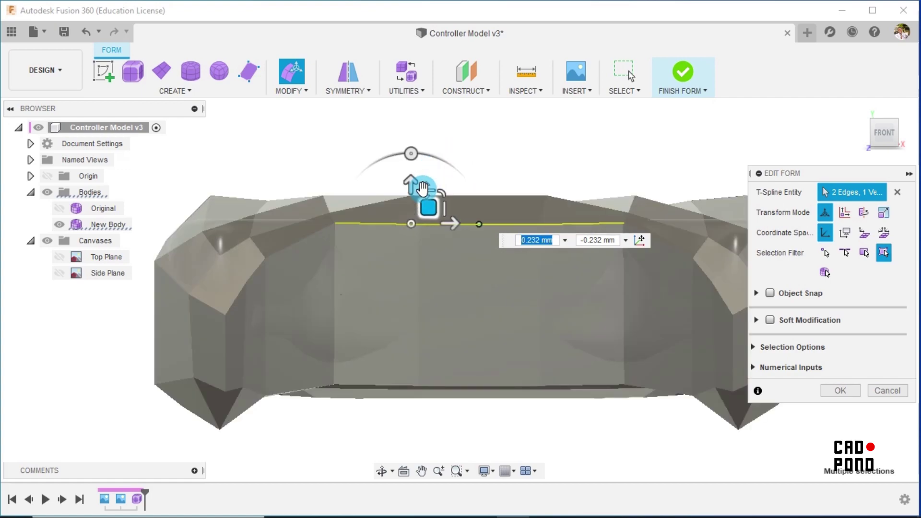
{"action": "left_click_drag", "start_coordinate": [423, 188], "coordinate": [423, 201]}
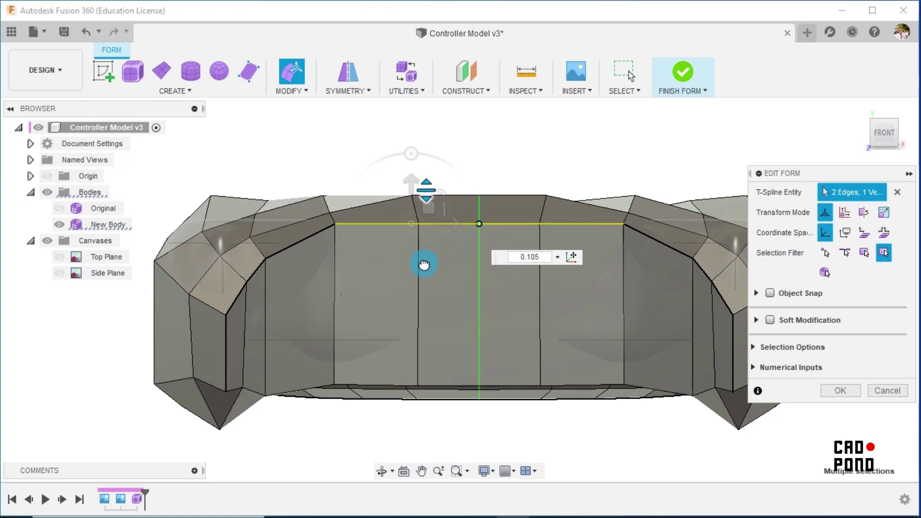
{"action": "left_click_drag", "start_coordinate": [424, 263], "coordinate": [424, 263]}
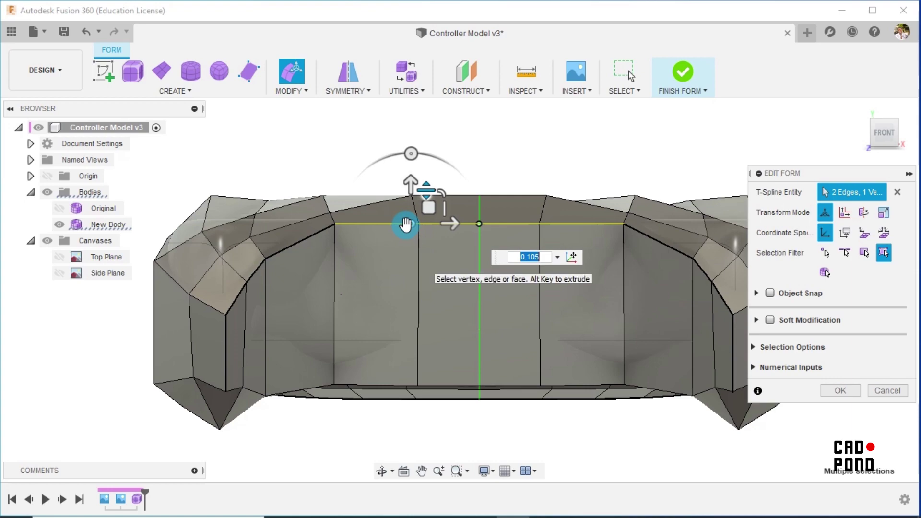
{"action": "left_click", "coordinate": [351, 208]}
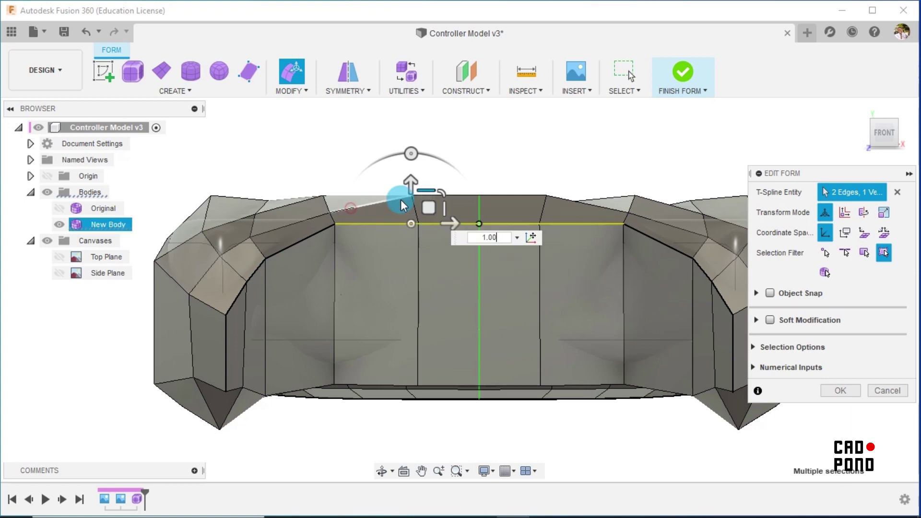
{"action": "left_click", "coordinate": [500, 156]}
Step: Select the two upper ridge edges above the front recess and scale them down vertically in the front view to level them
{"action": "middle_click_drag", "start_coordinate": [512, 150], "coordinate": [384, 196], "text": "shift"}
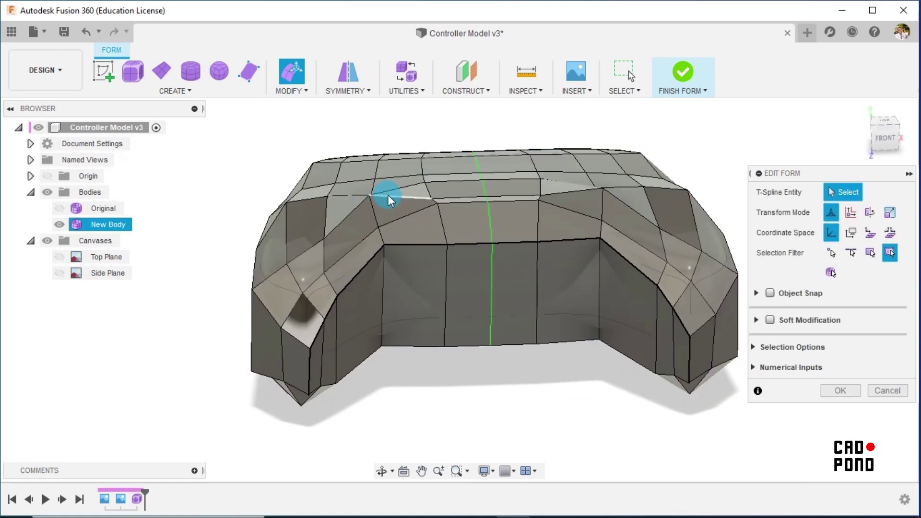
{"action": "left_click", "coordinate": [387, 195]}
{"action": "left_click", "coordinate": [512, 192], "text": "shift"}
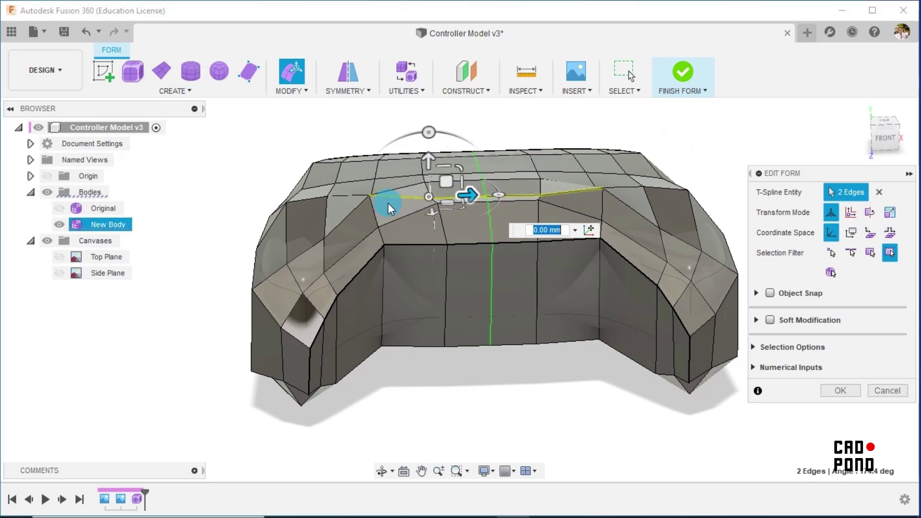
{"action": "scroll", "coordinate": [459, 204], "scroll_direction": "up", "scroll_amount": 1}
{"action": "middle_click_drag", "start_coordinate": [461, 210], "coordinate": [768, 158], "text": "shift"}
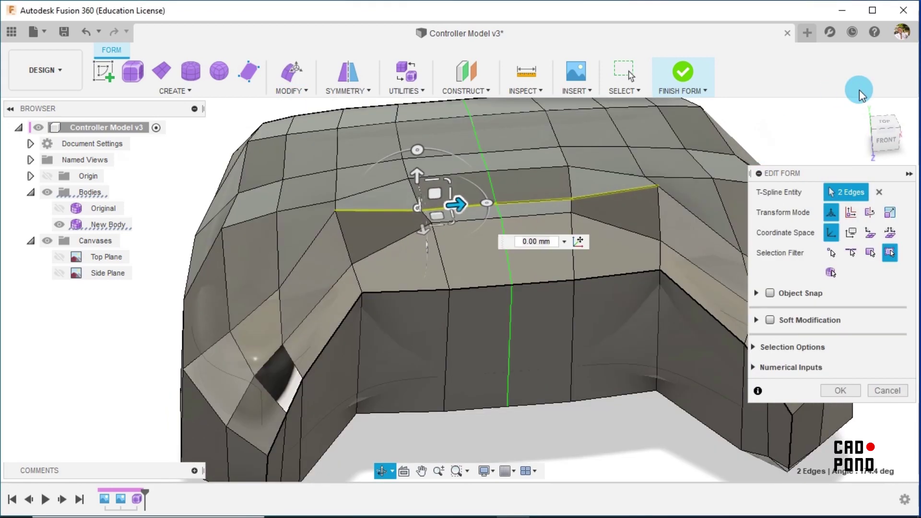
{"action": "left_click", "coordinate": [887, 140]}
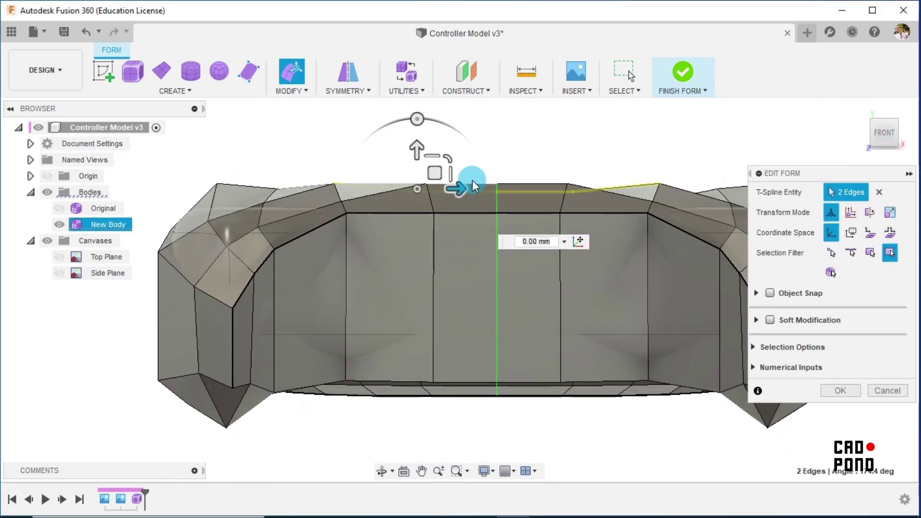
{"action": "left_click_drag", "start_coordinate": [436, 156], "coordinate": [432, 155]}
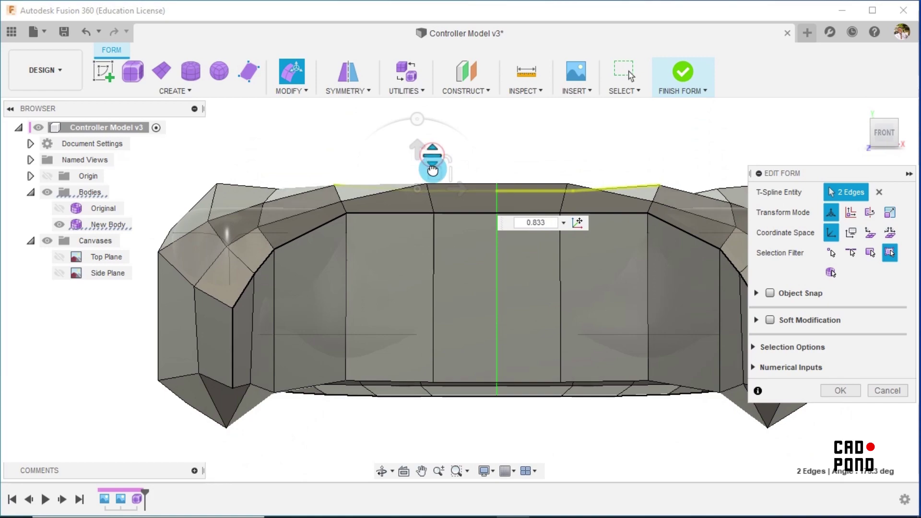
{"action": "left_click_drag", "start_coordinate": [439, 222], "coordinate": [439, 230]}
{"action": "left_click", "coordinate": [526, 129]}
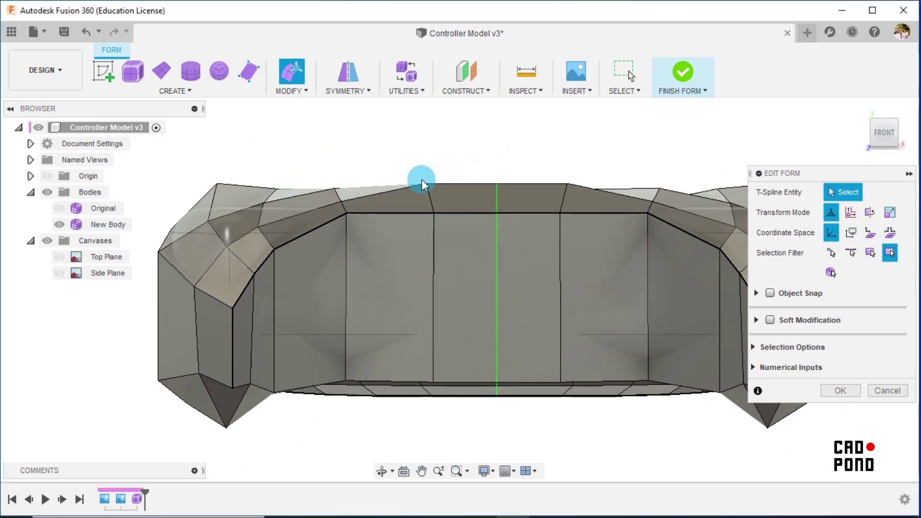
Step: Scale the two upper edges above the front recess vertically to about 0.68 in the front view
{"action": "left_click", "coordinate": [392, 188]}
{"action": "left_click", "coordinate": [468, 183], "text": "shift"}
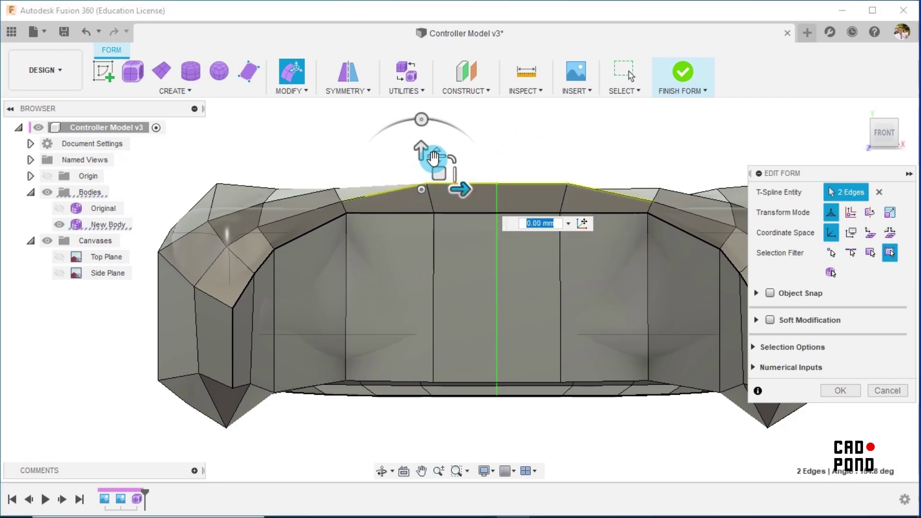
{"action": "left_click_drag", "start_coordinate": [433, 157], "coordinate": [434, 159]}
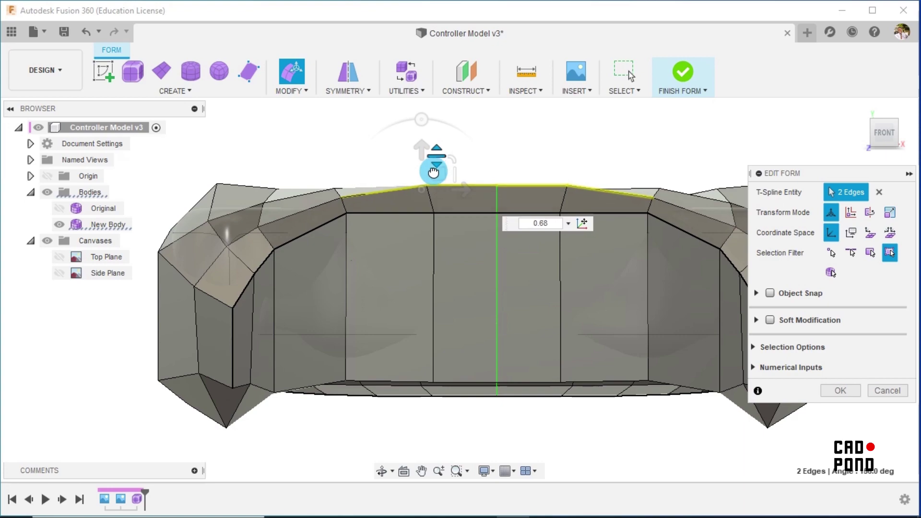
{"action": "scroll", "coordinate": [651, 142], "scroll_direction": "down", "scroll_amount": 2}
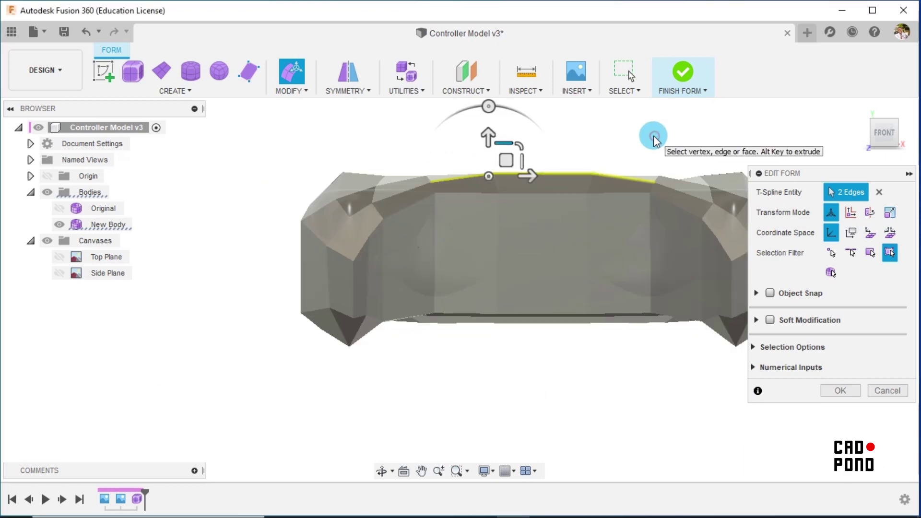
{"action": "left_click", "coordinate": [646, 138]}
Step: Select three adjoining edges across the upper surface and flatten them vertically to about 0.223 in the front view
{"action": "middle_click_drag", "start_coordinate": [643, 130], "coordinate": [642, 163], "text": "shift"}
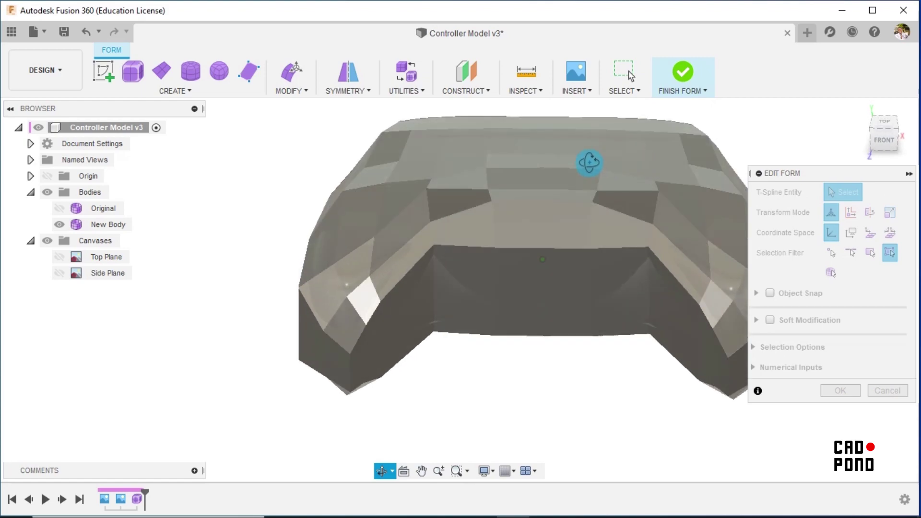
{"action": "left_click", "coordinate": [467, 171]}
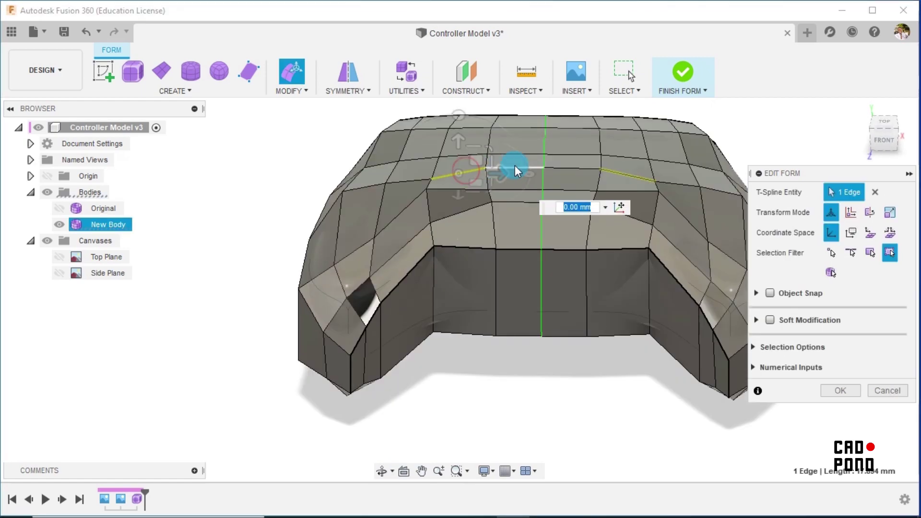
{"action": "left_click", "coordinate": [411, 180], "text": "shift"}
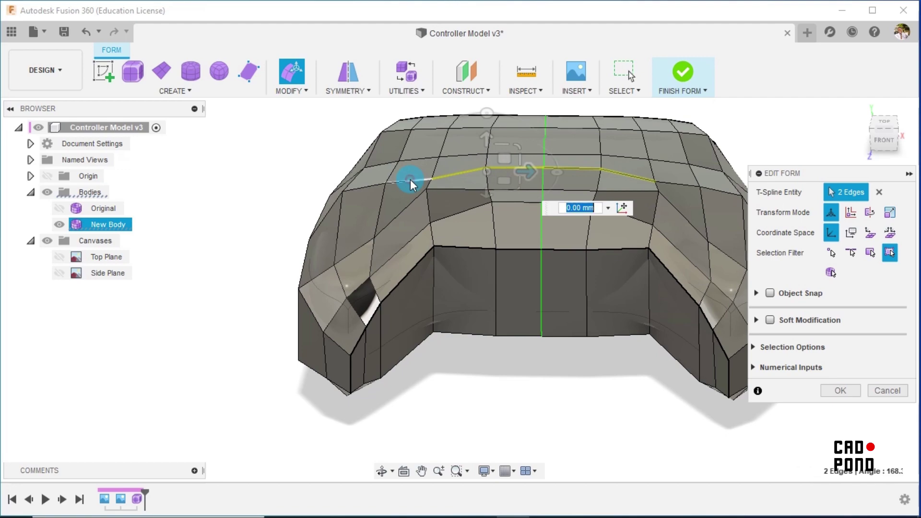
{"action": "left_click", "coordinate": [410, 179], "text": "shift"}
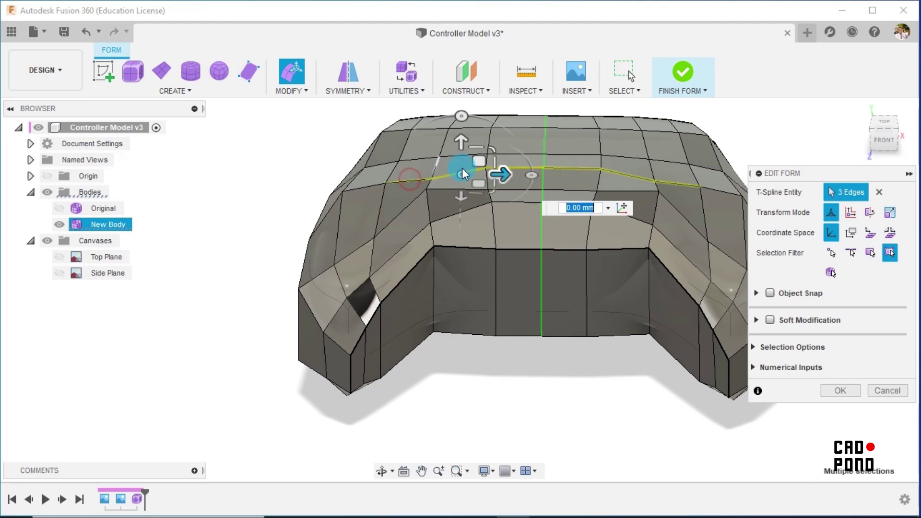
{"action": "left_click", "coordinate": [883, 141]}
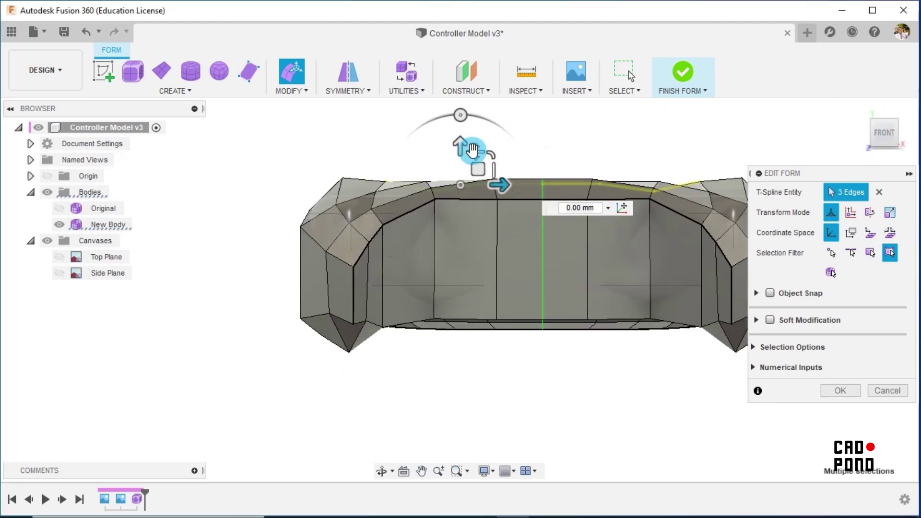
{"action": "left_click_drag", "start_coordinate": [472, 150], "coordinate": [474, 163]}
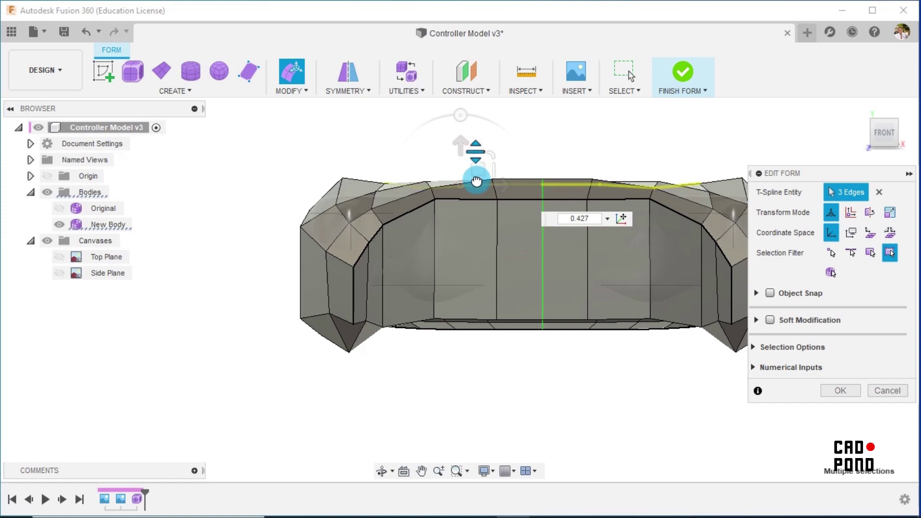
{"action": "left_click_drag", "start_coordinate": [476, 201], "coordinate": [476, 202]}
Step: Lower the peak vertex on top of the left grip so it lines up with the neighbouring upper edges
{"action": "scroll", "coordinate": [339, 165], "scroll_direction": "up", "scroll_amount": 3}
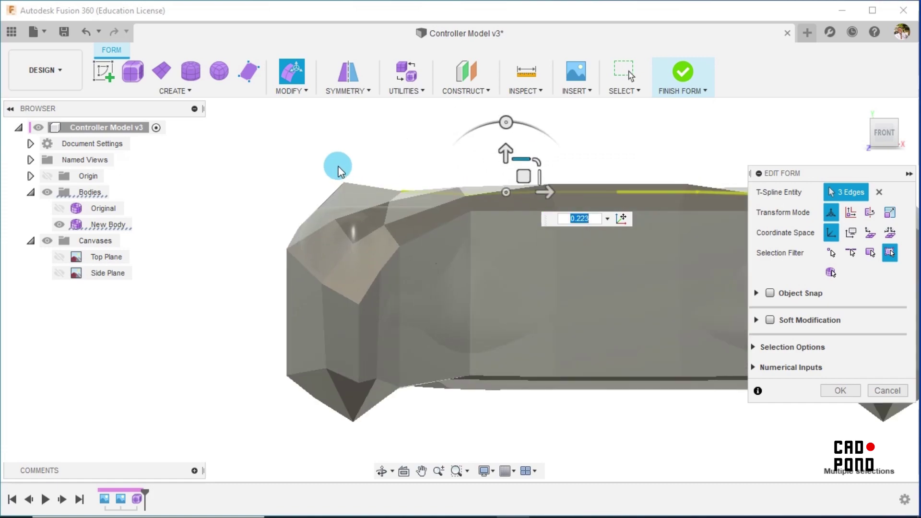
{"action": "left_click", "coordinate": [345, 183]}
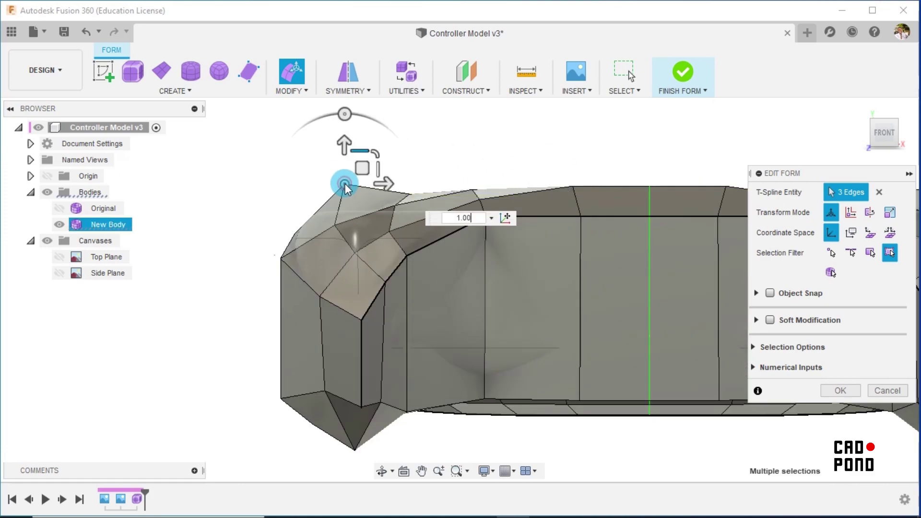
{"action": "left_click_drag", "start_coordinate": [363, 172], "coordinate": [363, 187]}
{"action": "left_click", "coordinate": [446, 149]}
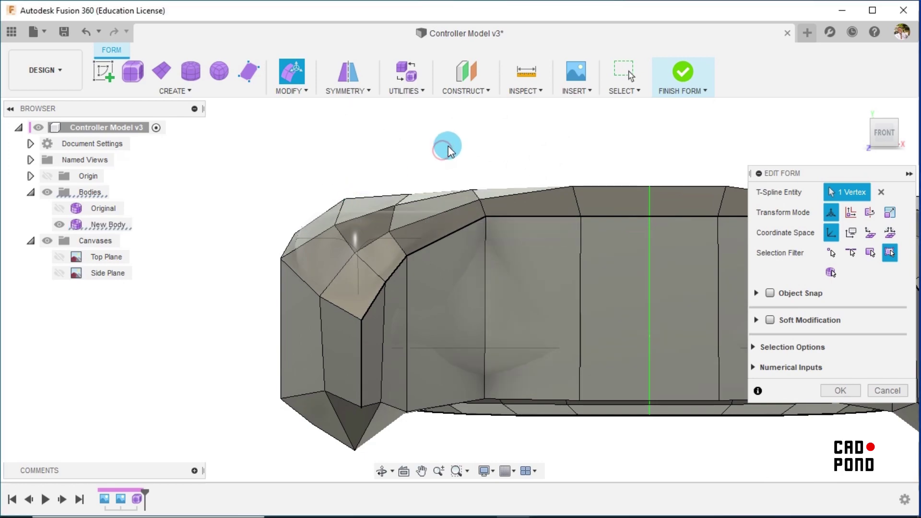
Step: Show the controller body in smooth display and inspect its shape from the home view and a lower angle
{"action": "scroll", "coordinate": [446, 147], "scroll_direction": "down", "scroll_amount": 3}
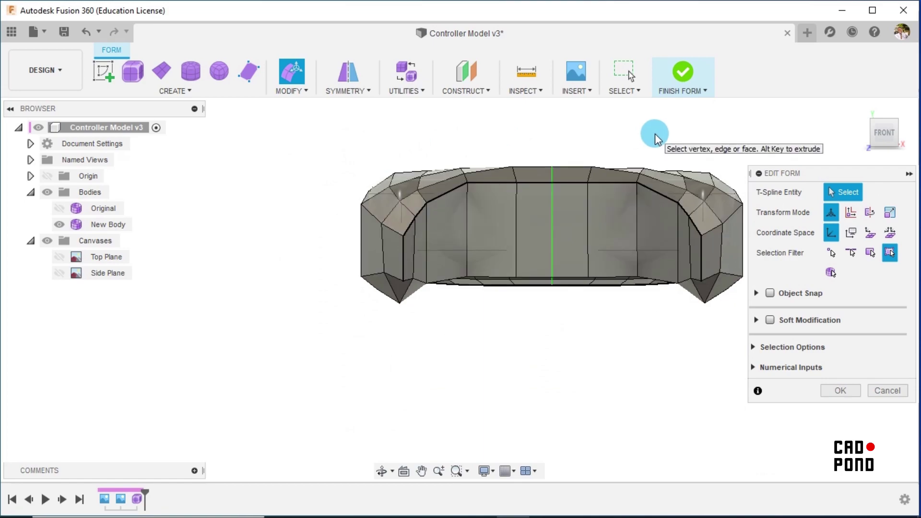
{"action": "scroll", "coordinate": [655, 133], "scroll_direction": "down", "scroll_amount": 1}
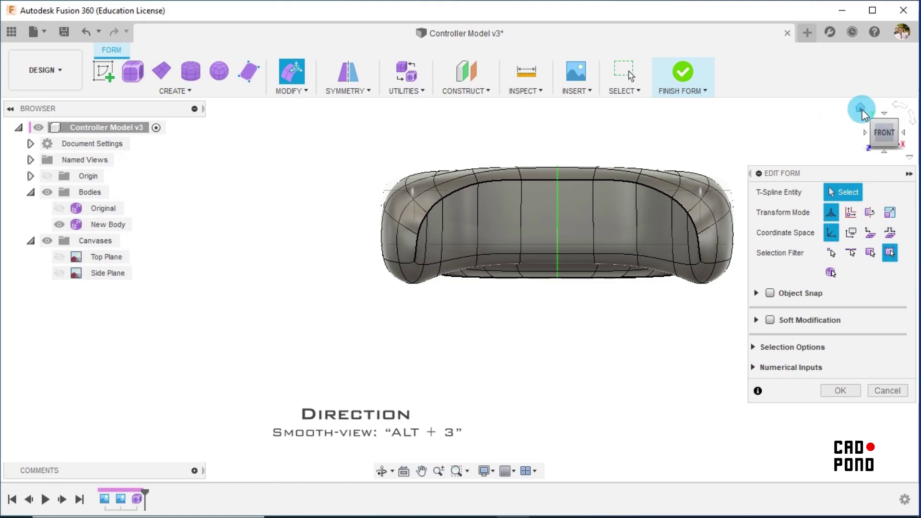
{"action": "left_click", "coordinate": [861, 108]}
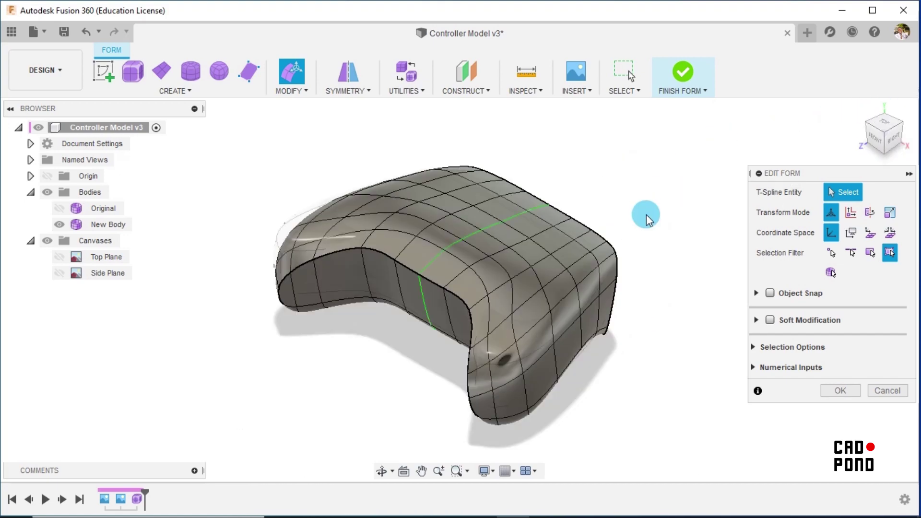
{"action": "middle_click_drag", "start_coordinate": [666, 260], "coordinate": [662, 239], "text": "shift"}
{"action": "left_click", "coordinate": [450, 217]}
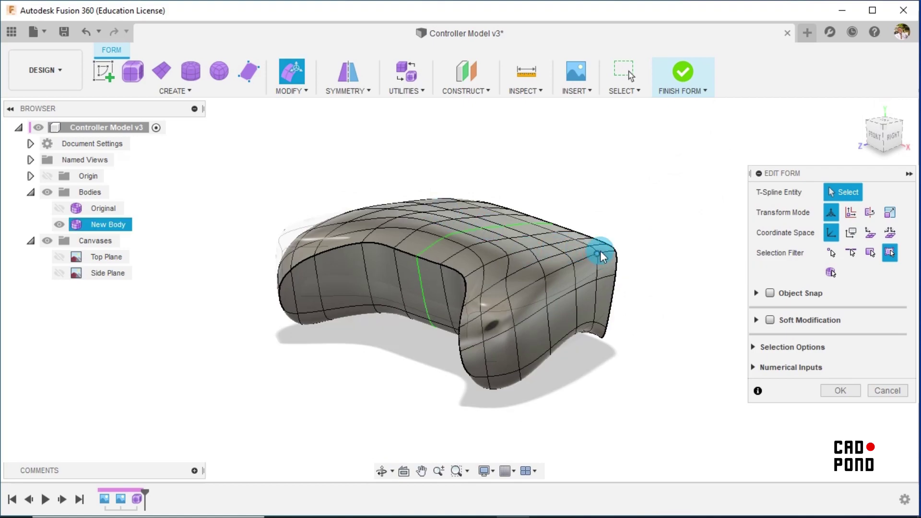
Step: Switch to Chrome and view reference image 6 from the Reference Files folder
{"action": "left_click", "coordinate": [18, 35]}
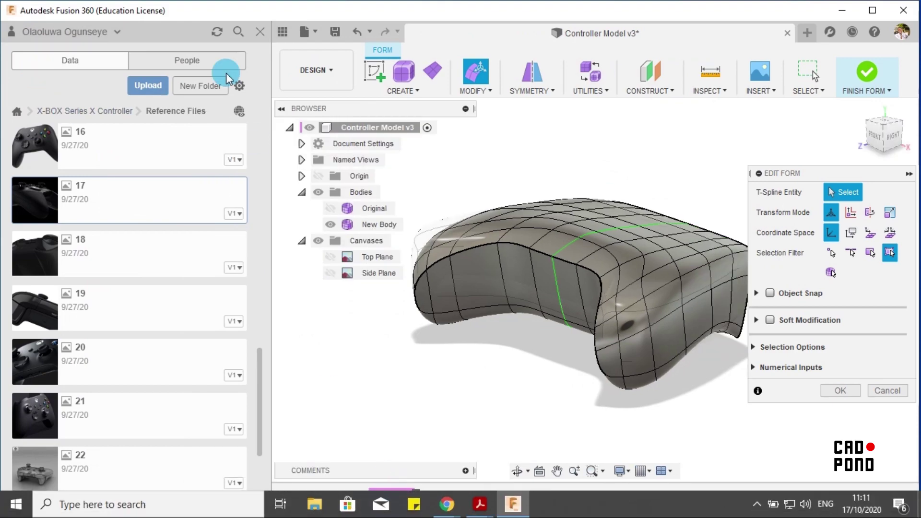
{"action": "left_click", "coordinate": [258, 34]}
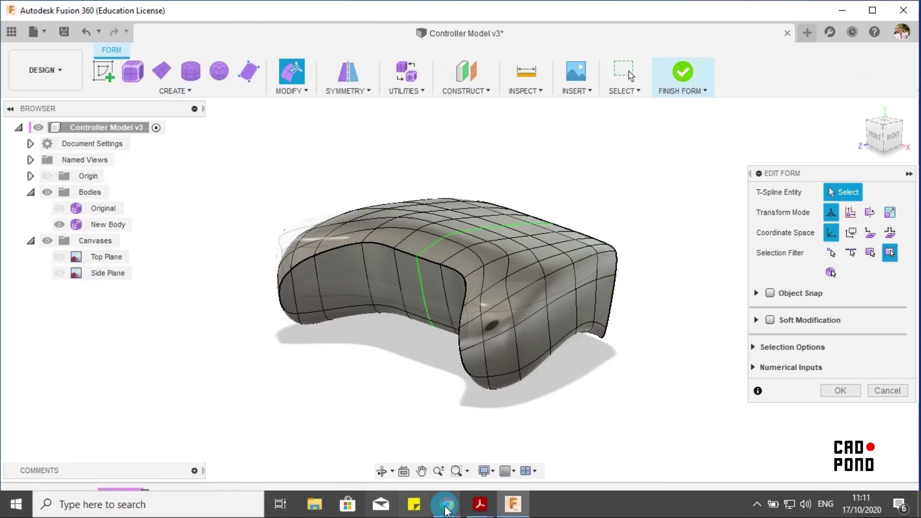
{"action": "mouse_move", "coordinate": [447, 509]}
{"action": "left_click", "coordinate": [554, 442]}
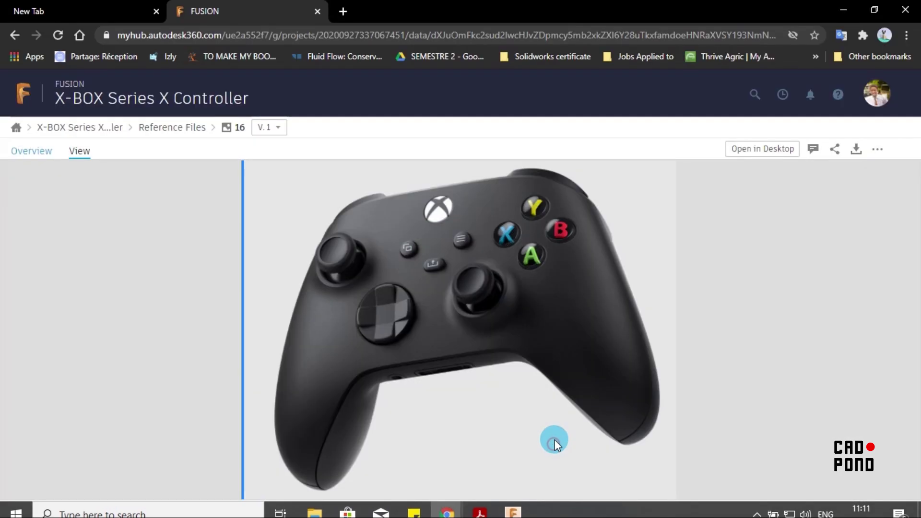
{"action": "left_click", "coordinate": [185, 133]}
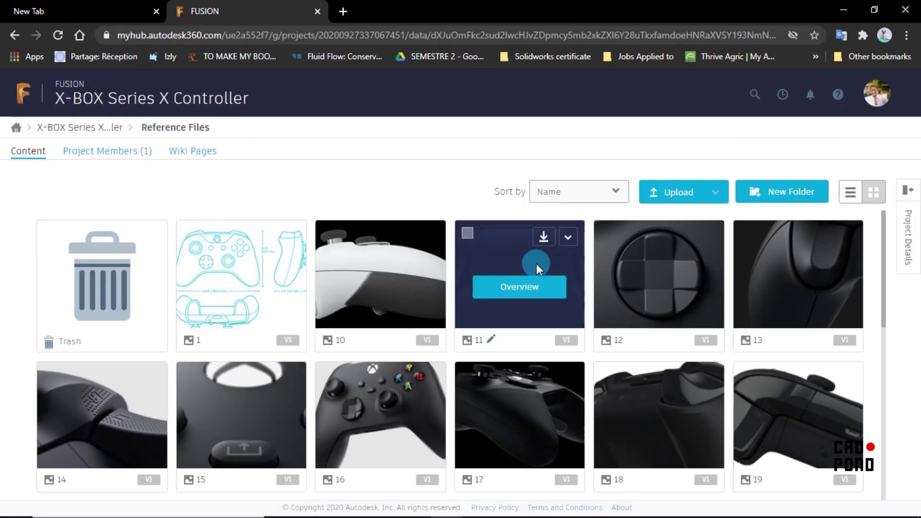
{"action": "scroll", "coordinate": [515, 281], "scroll_direction": "down", "scroll_amount": 8}
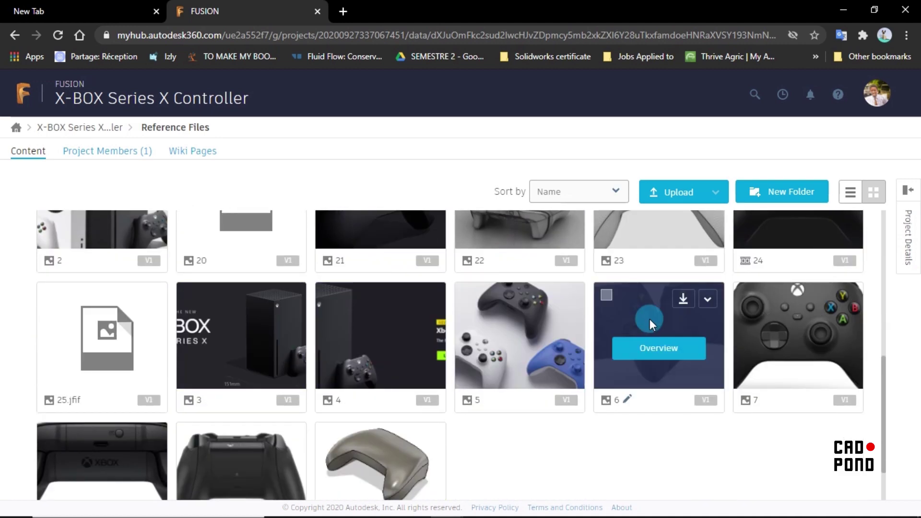
{"action": "left_click", "coordinate": [654, 350]}
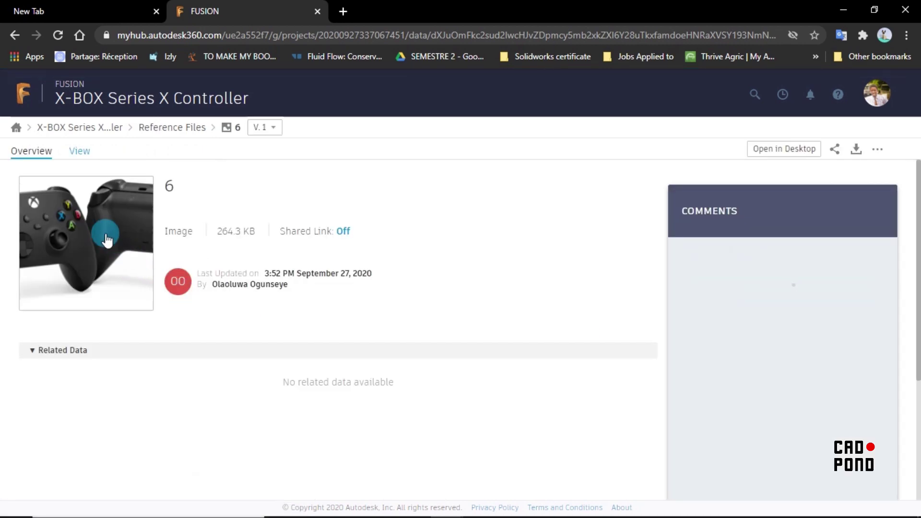
{"action": "left_click", "coordinate": [94, 230]}
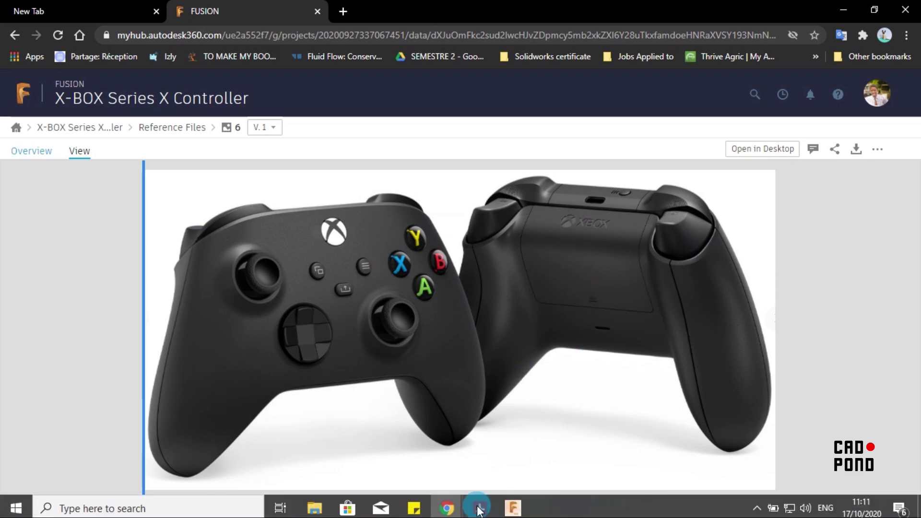
Step: Switch back to Fusion 360, examine the underside of the body, and restore the home view
{"action": "left_click", "coordinate": [512, 504]}
{"action": "middle_click_drag", "start_coordinate": [584, 355], "coordinate": [447, 314], "text": "shift"}
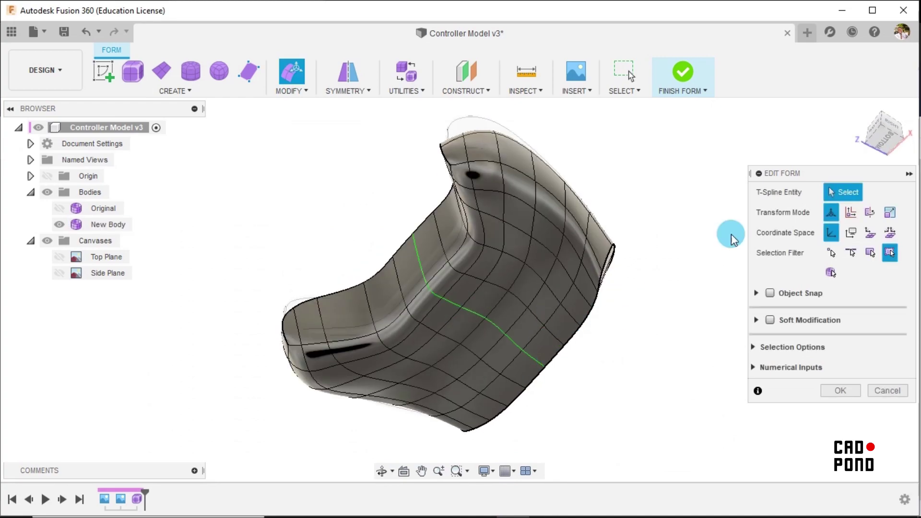
{"action": "left_click", "coordinate": [861, 109]}
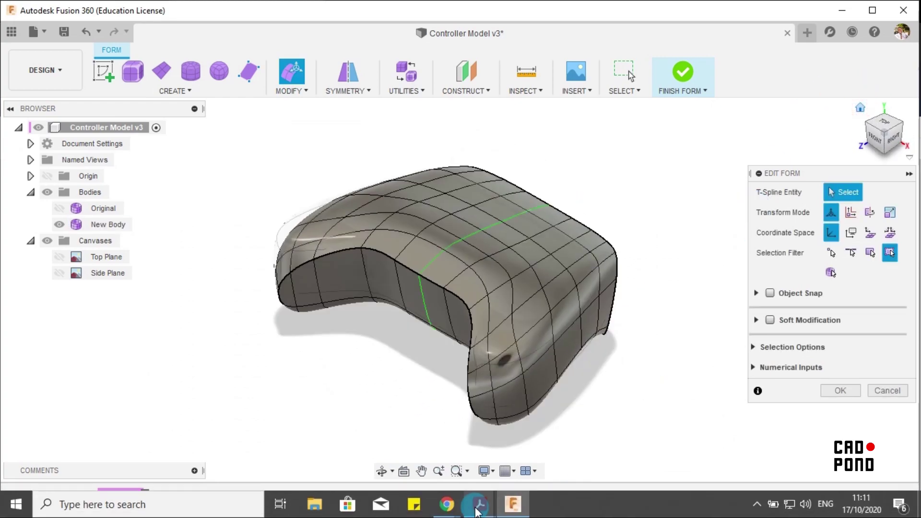
Step: Switch to Chrome, compare with reference image 6, and open reference image 17 from the Reference Files folder
{"action": "mouse_move", "coordinate": [451, 506]}
{"action": "left_click", "coordinate": [557, 451]}
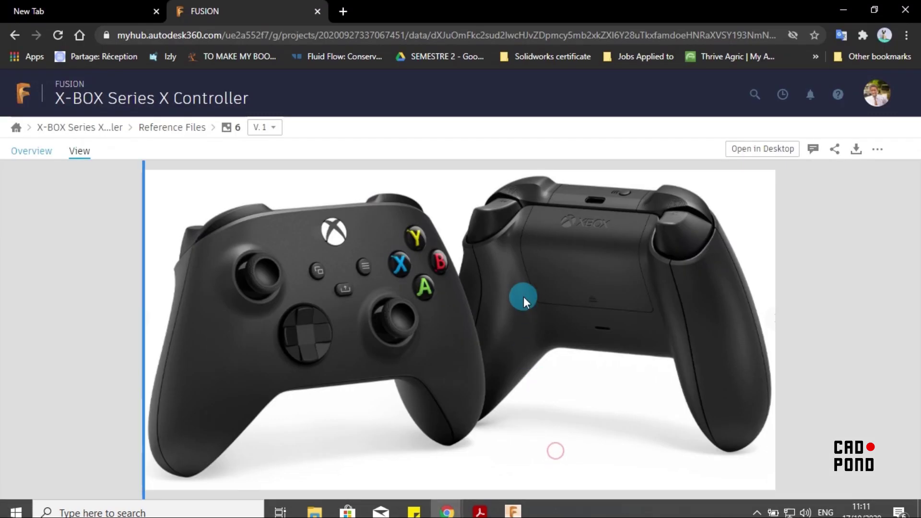
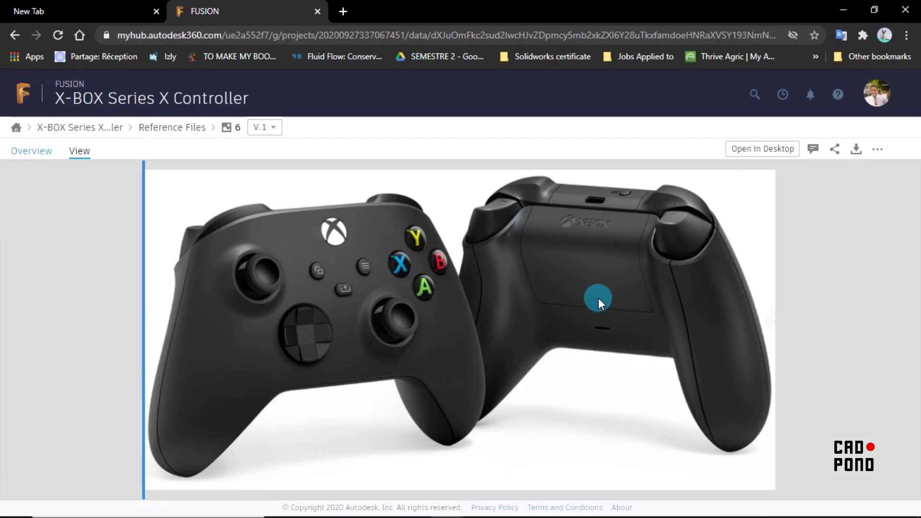
{"action": "left_click", "coordinate": [156, 129]}
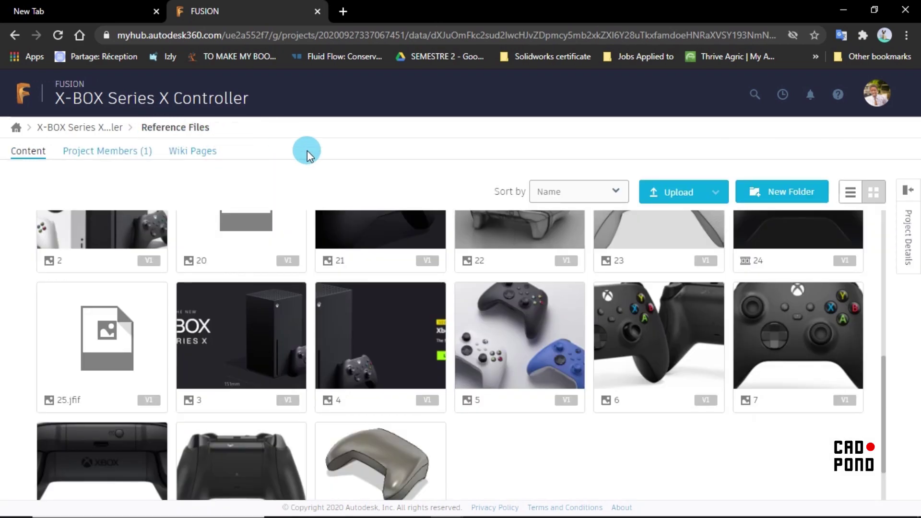
{"action": "scroll", "coordinate": [660, 311], "scroll_direction": "up", "scroll_amount": 6}
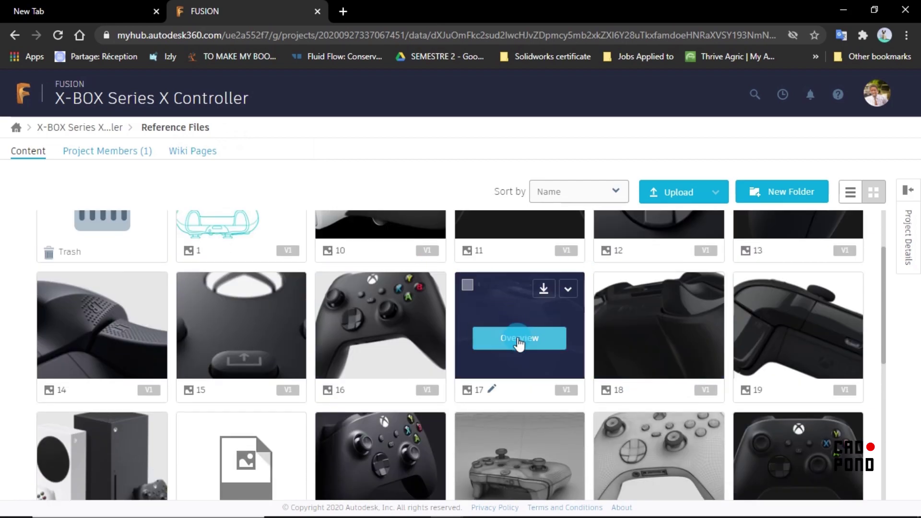
{"action": "left_click", "coordinate": [519, 340]}
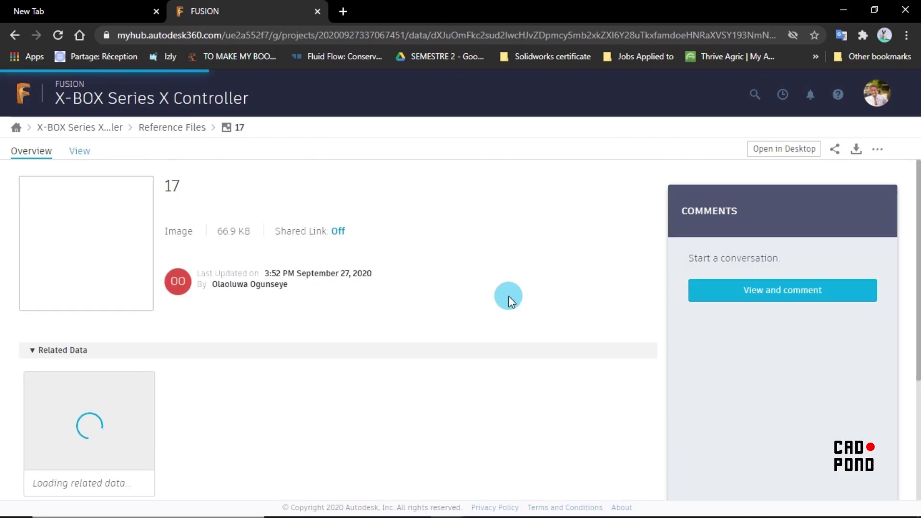
{"action": "left_click", "coordinate": [101, 240]}
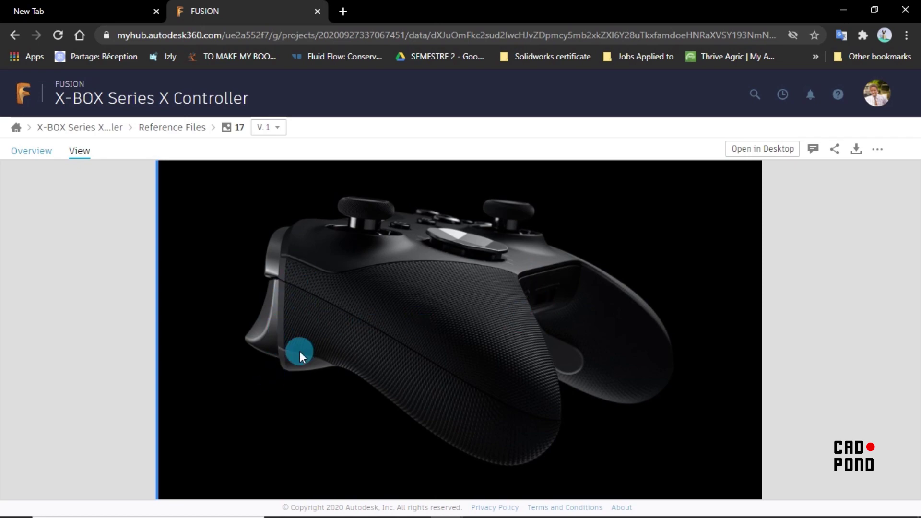
Step: Switch back to Fusion 360 and show the body's underside in box display
{"action": "left_click", "coordinate": [839, 11]}
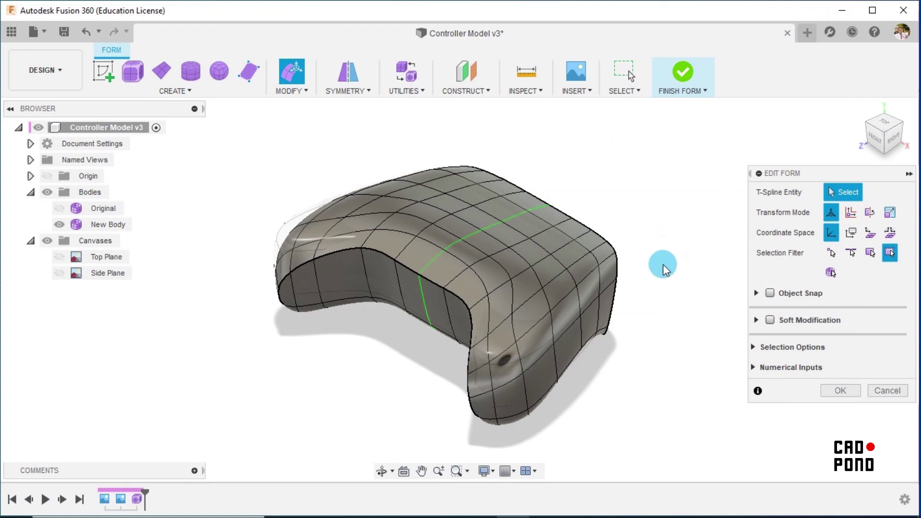
{"action": "left_click", "coordinate": [894, 143]}
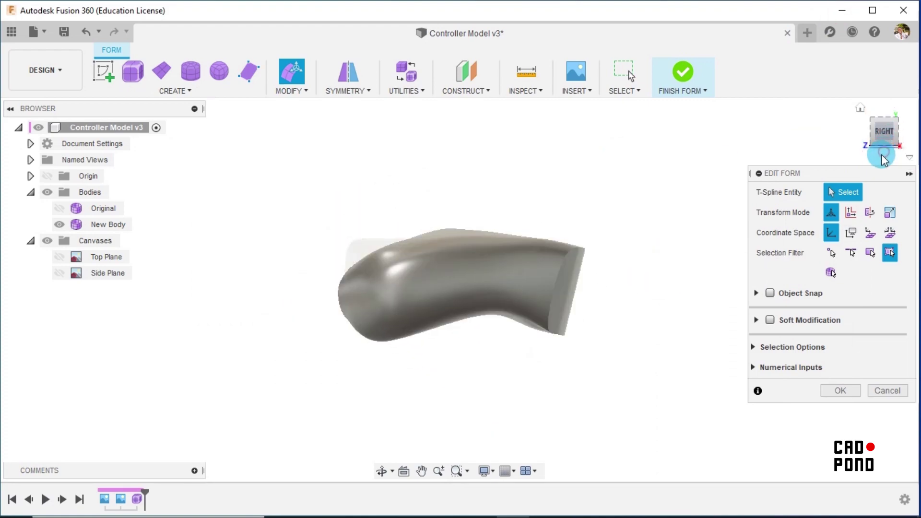
{"action": "left_click", "coordinate": [882, 154]}
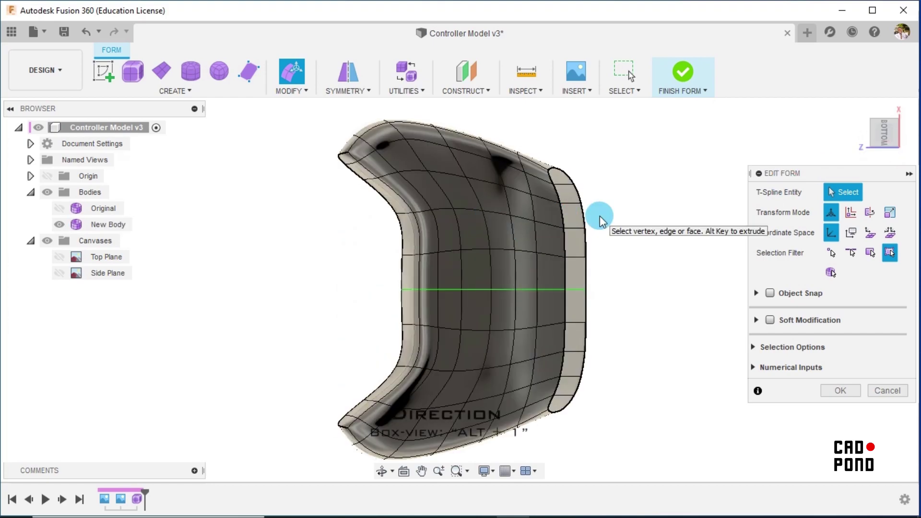
{"action": "key", "text": "alt+1"}
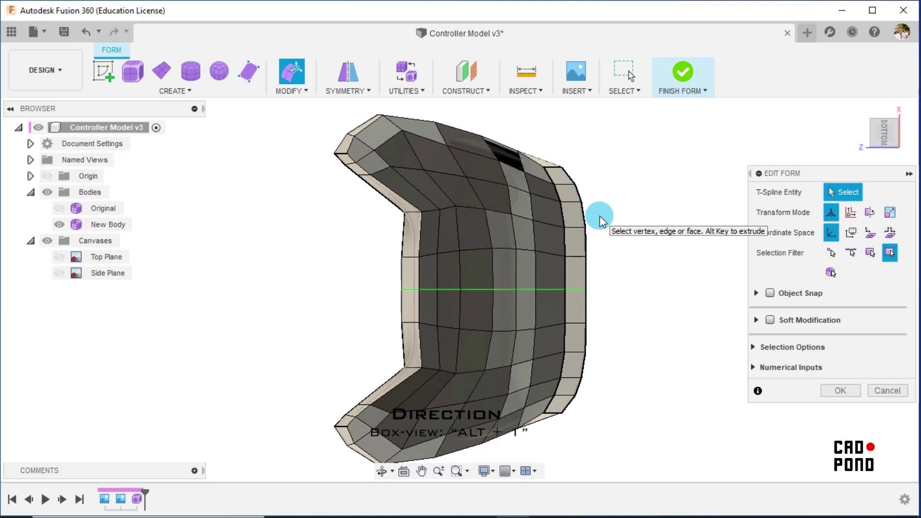
Step: Select the twelve faces on one symmetric half of the underside's central area between the two grips
{"action": "left_click", "coordinate": [428, 235]}
{"action": "left_click", "coordinate": [477, 233]}
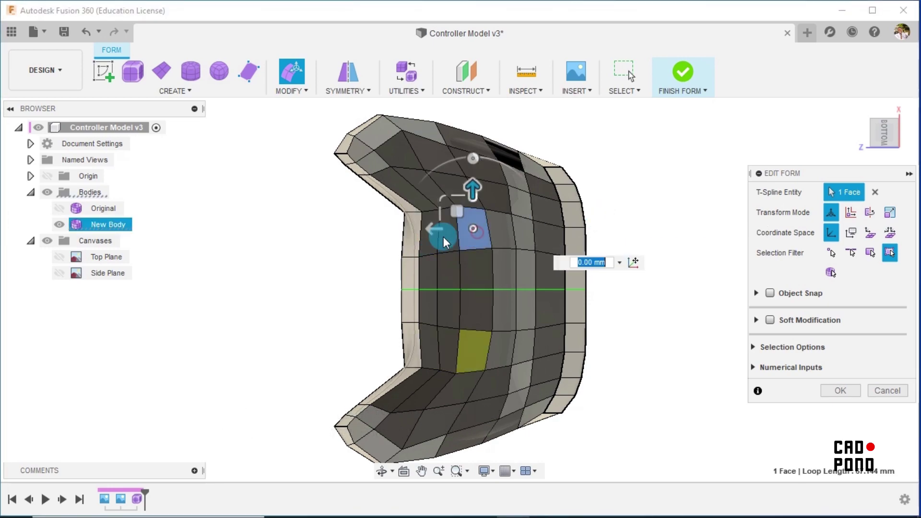
{"action": "left_click", "coordinate": [430, 238], "text": "ctrl"}
{"action": "left_click", "coordinate": [448, 239], "text": "ctrl"}
{"action": "left_click", "coordinate": [502, 234], "text": "ctrl"}
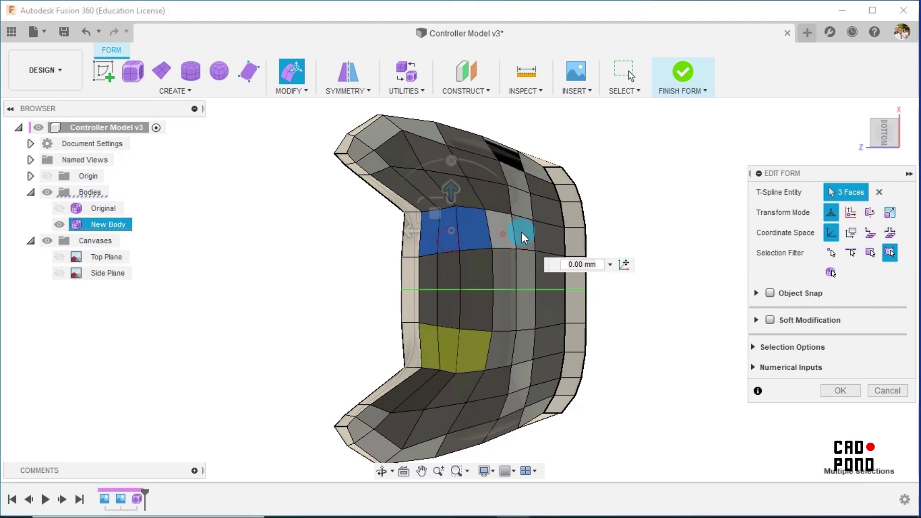
{"action": "left_click", "coordinate": [526, 234], "text": "ctrl"}
{"action": "left_click", "coordinate": [546, 235], "text": "ctrl"}
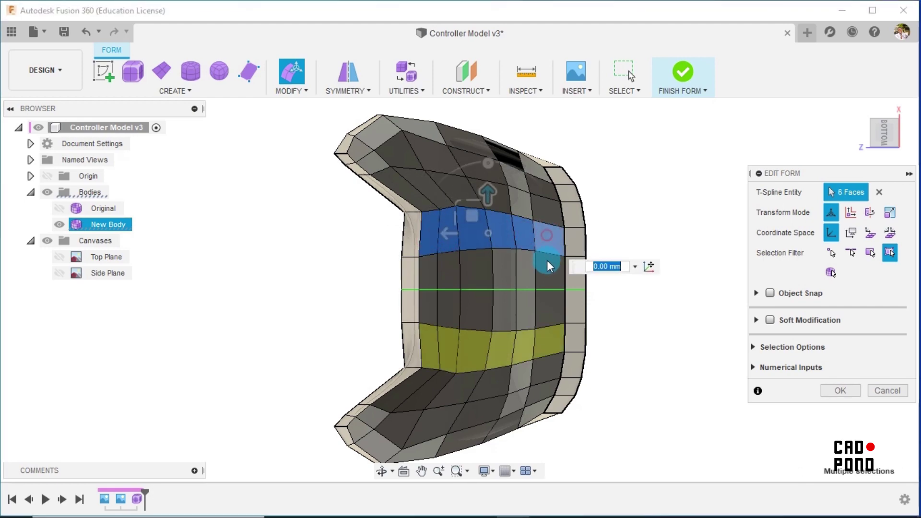
{"action": "left_click", "coordinate": [547, 261], "text": "ctrl"}
{"action": "left_click", "coordinate": [525, 265], "text": "ctrl"}
{"action": "left_click", "coordinate": [502, 269], "text": "ctrl"}
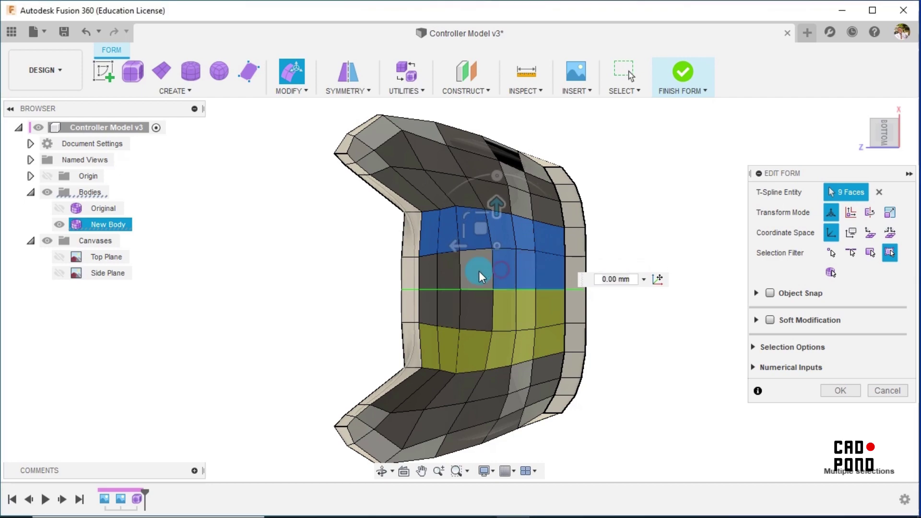
{"action": "left_click", "coordinate": [479, 272], "text": "ctrl"}
{"action": "left_click", "coordinate": [454, 272], "text": "ctrl"}
{"action": "left_click", "coordinate": [431, 272], "text": "ctrl"}
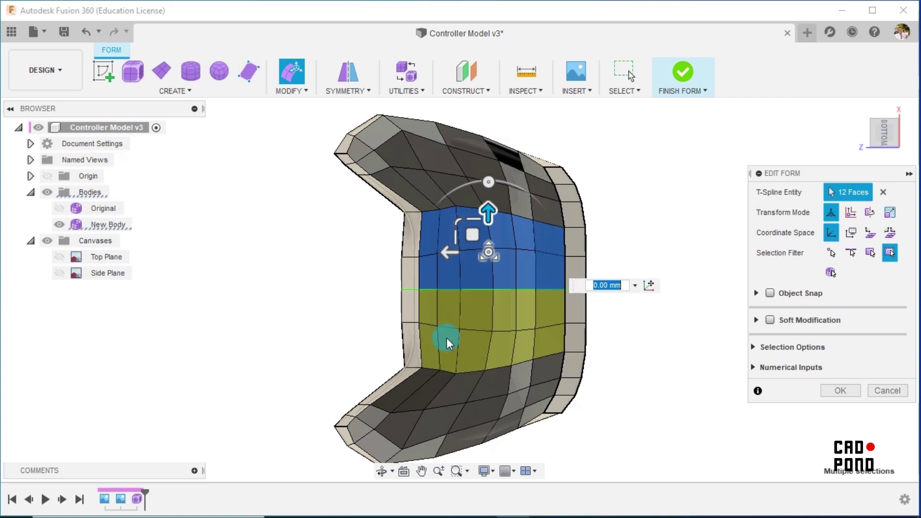
Step: Examine the selected underside faces from below, behind and the right, comparing the body's profile with the Side Plane canvas
{"action": "middle_click_drag", "start_coordinate": [643, 200], "coordinate": [651, 241], "text": "shift"}
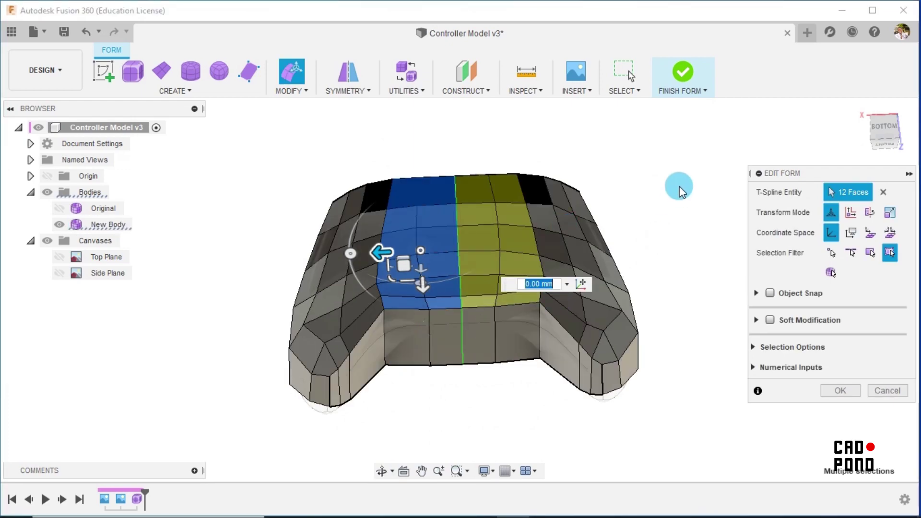
{"action": "middle_click_drag", "start_coordinate": [678, 187], "coordinate": [674, 244], "text": "shift"}
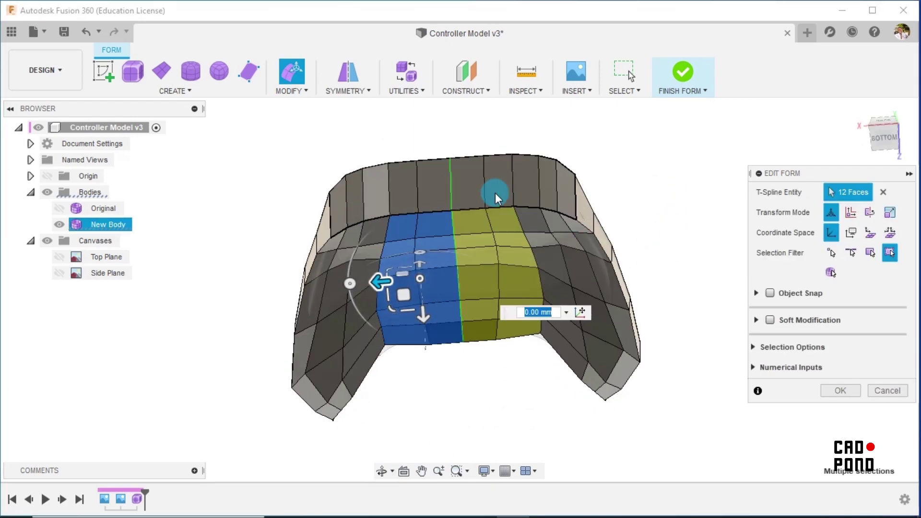
{"action": "left_click", "coordinate": [884, 136]}
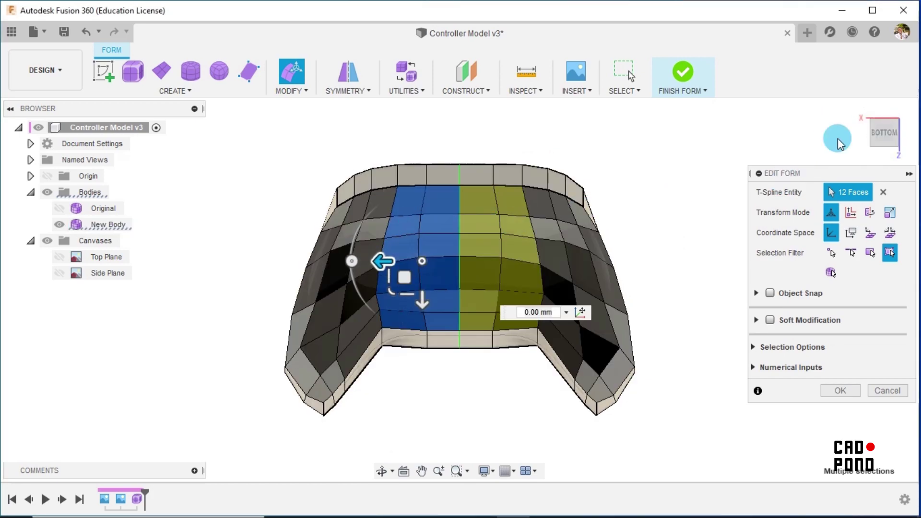
{"action": "left_click", "coordinate": [882, 113]}
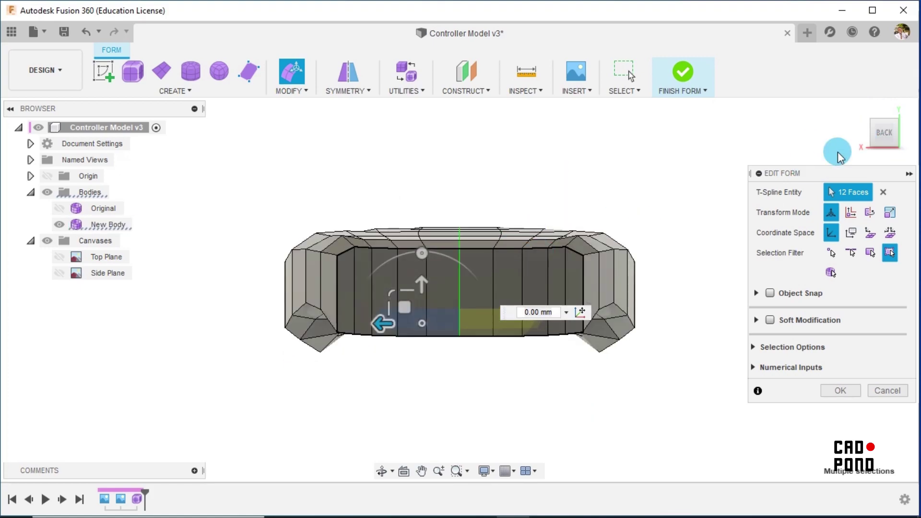
{"action": "left_click", "coordinate": [867, 136]}
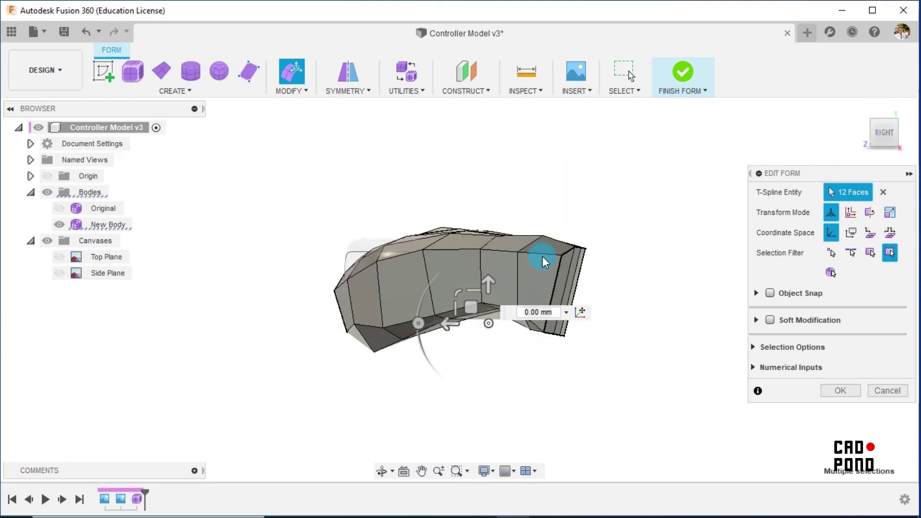
{"action": "left_click", "coordinate": [59, 274]}
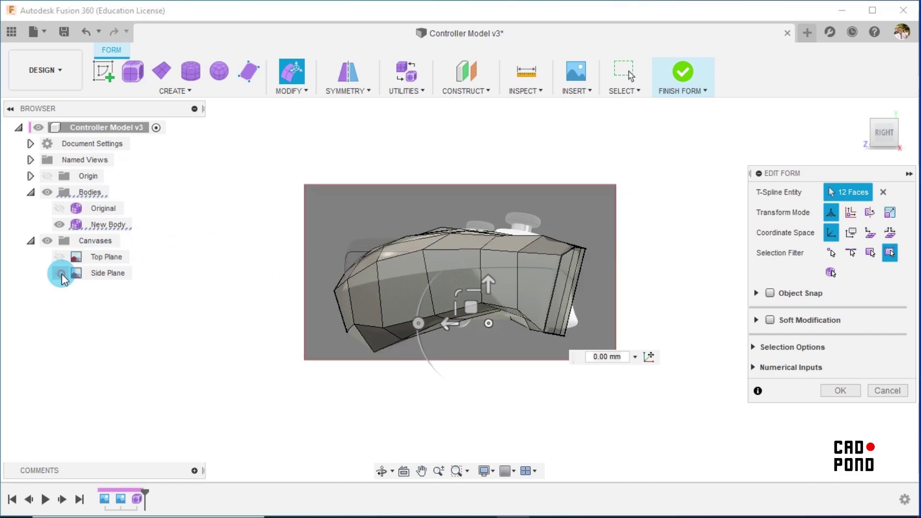
{"action": "left_click", "coordinate": [61, 275]}
{"action": "scroll", "coordinate": [457, 281], "scroll_direction": "up", "scroll_amount": 2}
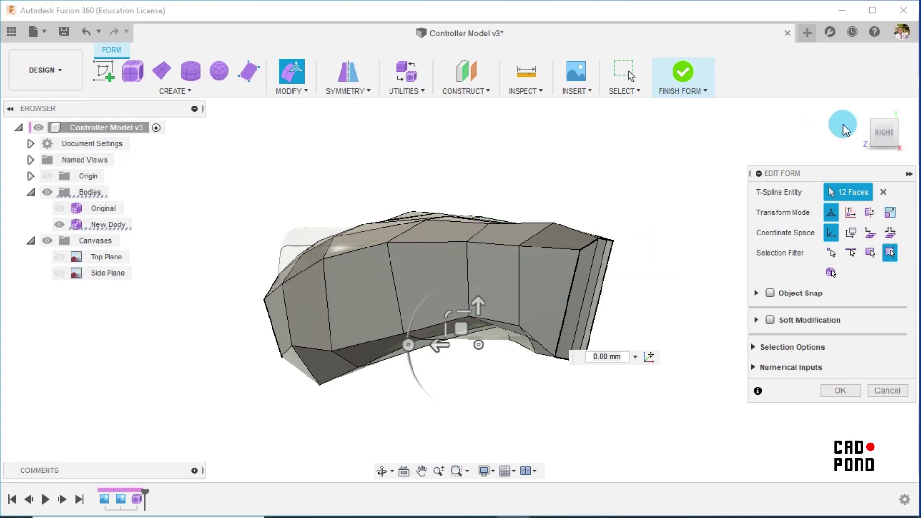
Step: Raise the twelve selected underside faces vertically in the back view to recess the area between the grips
{"action": "left_click", "coordinate": [905, 134]}
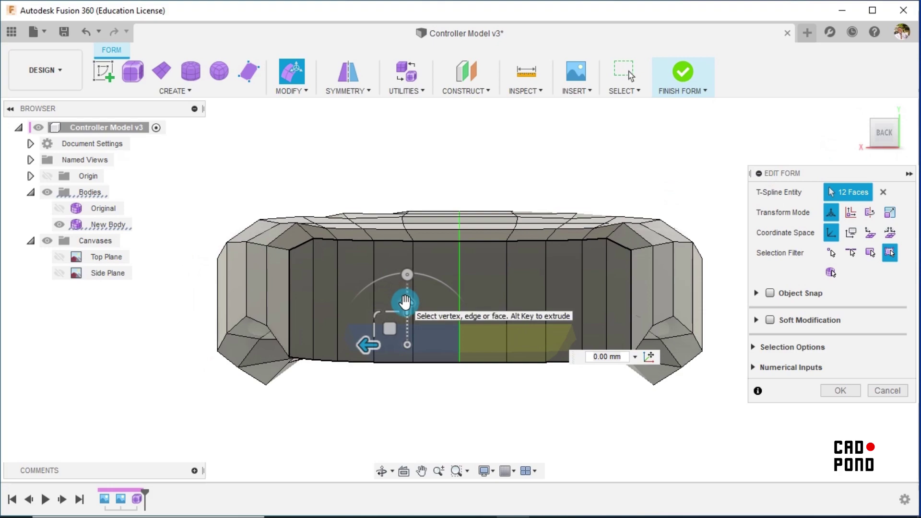
{"action": "scroll", "coordinate": [405, 303], "scroll_direction": "up", "scroll_amount": 2}
{"action": "left_click_drag", "start_coordinate": [405, 305], "coordinate": [412, 277]}
{"action": "left_click", "coordinate": [669, 137]}
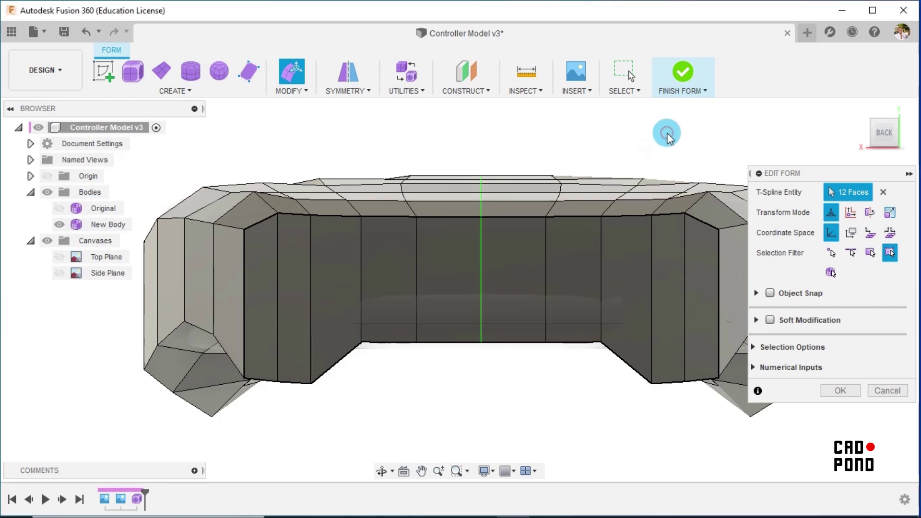
{"action": "middle_click_drag", "start_coordinate": [462, 367], "coordinate": [602, 350], "text": "shift"}
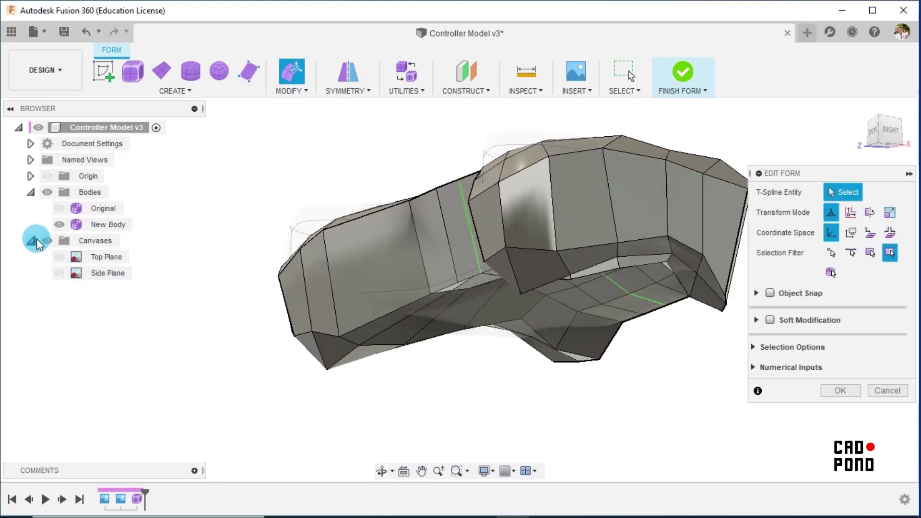
Step: Insert image 11 from the Reference Files folder as a canvas on the front (XY) origin plane at default position and scale
{"action": "left_click", "coordinate": [574, 93]}
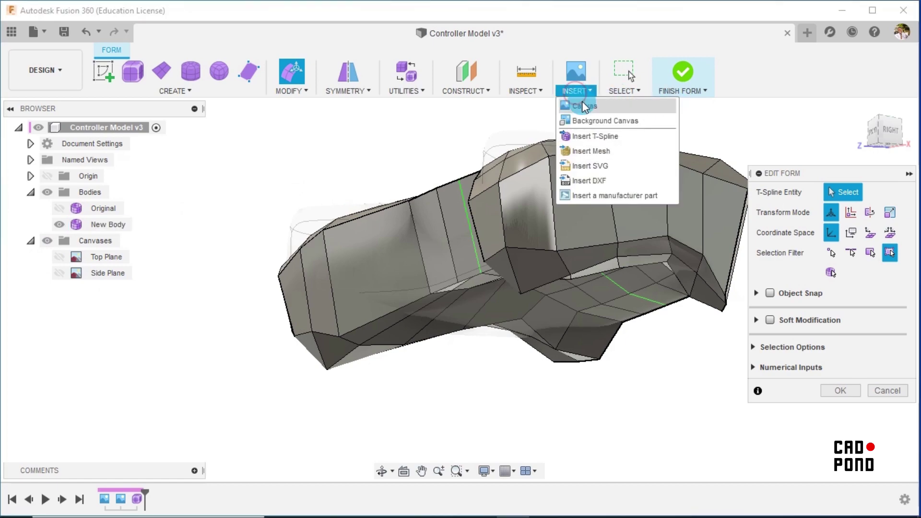
{"action": "left_click", "coordinate": [579, 106]}
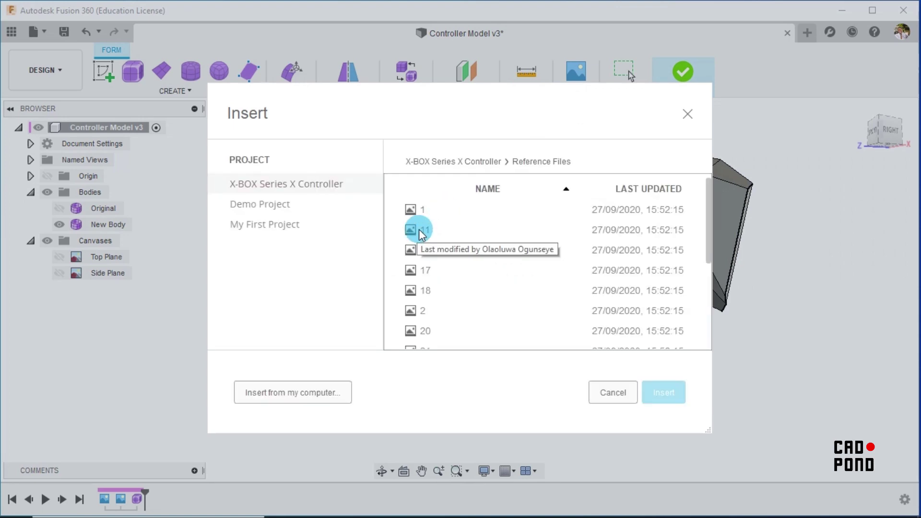
{"action": "left_click", "coordinate": [417, 229]}
{"action": "left_click", "coordinate": [664, 392]}
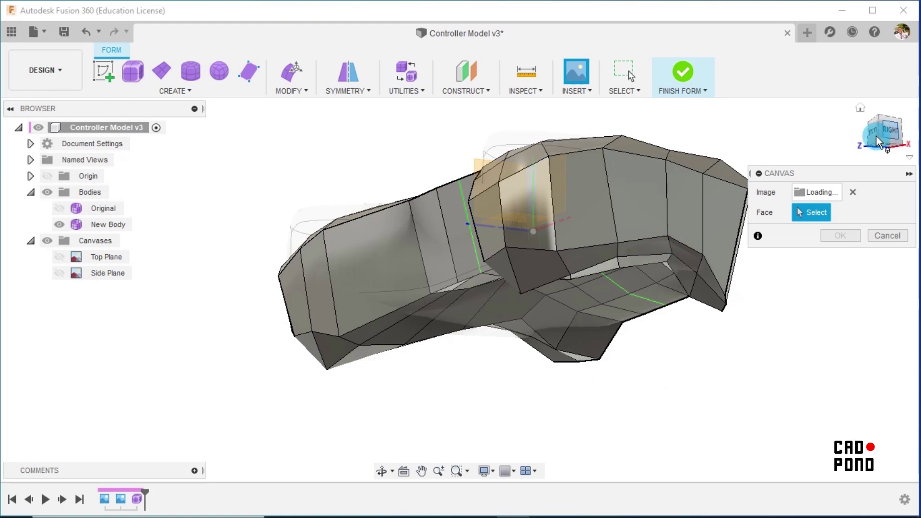
{"action": "left_click", "coordinate": [860, 109]}
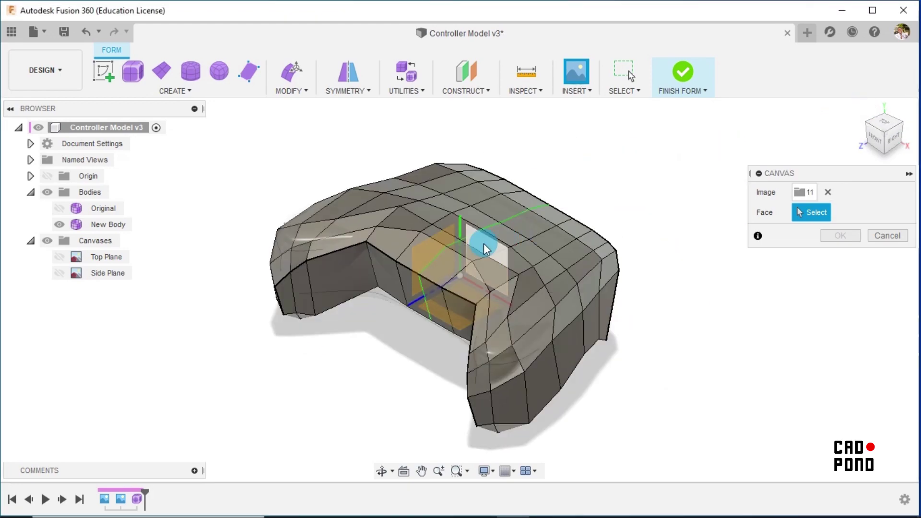
{"action": "left_click", "coordinate": [482, 244]}
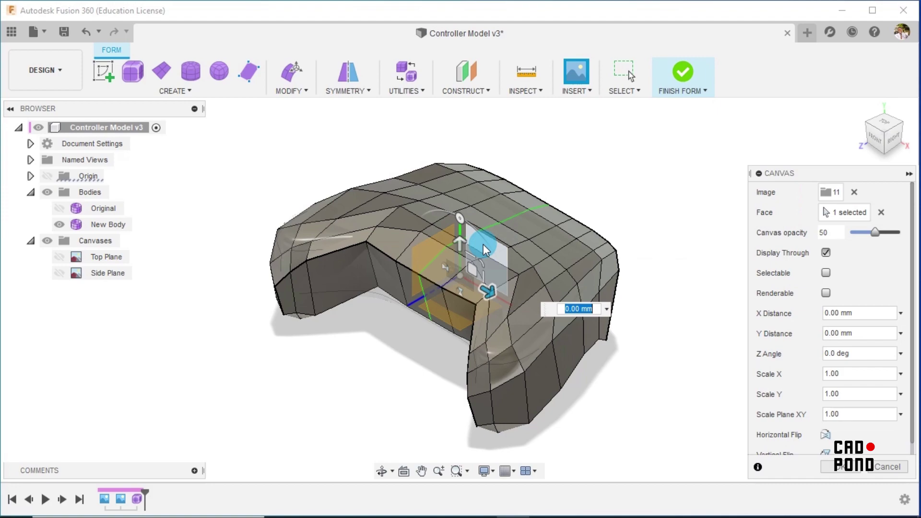
{"action": "scroll", "coordinate": [472, 283], "scroll_direction": "up", "scroll_amount": 5}
{"action": "scroll", "coordinate": [441, 274], "scroll_direction": "up", "scroll_amount": 3}
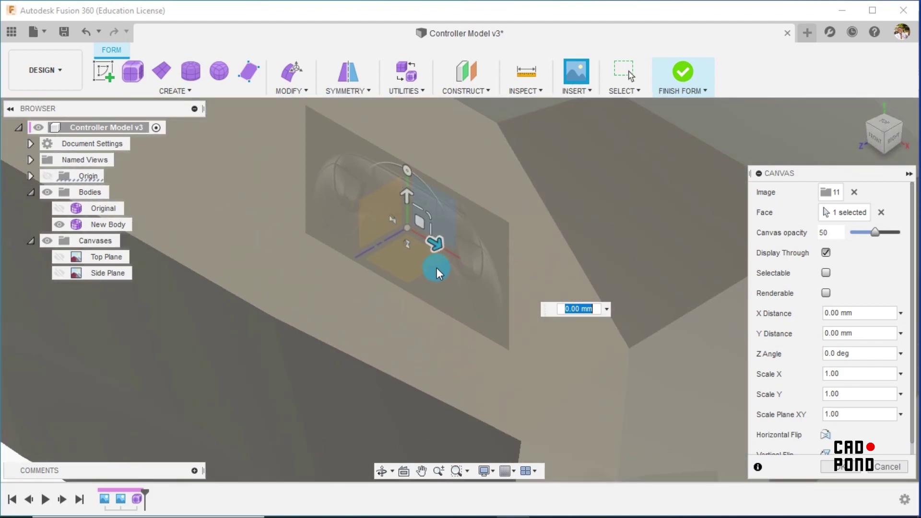
{"action": "left_click", "coordinate": [59, 225]}
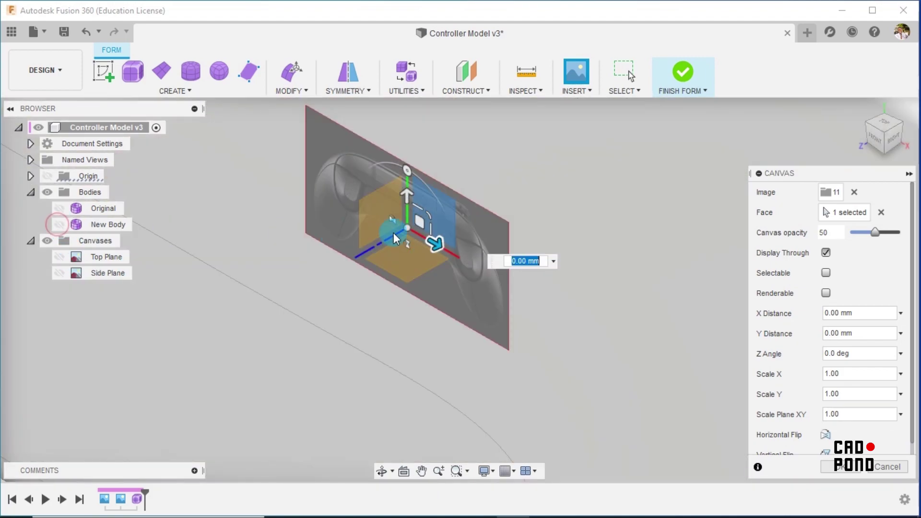
{"action": "scroll", "coordinate": [455, 237], "scroll_direction": "down", "scroll_amount": 5}
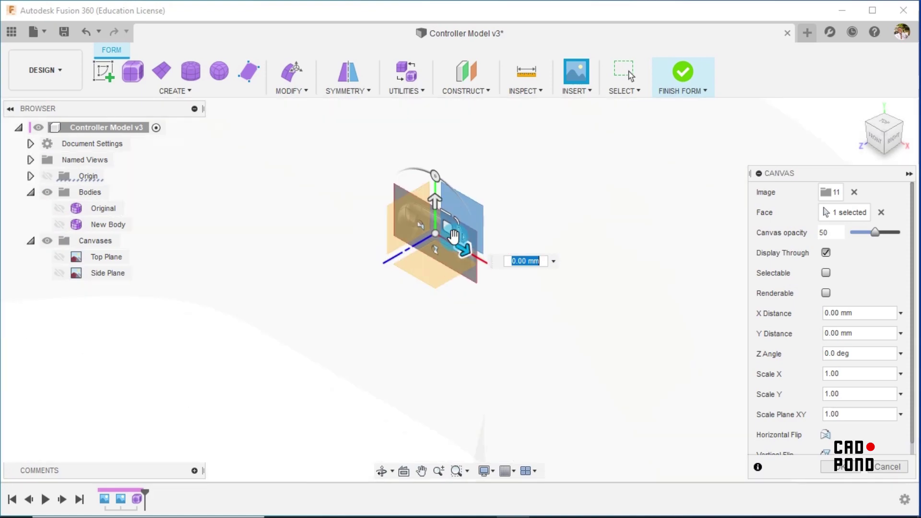
{"action": "left_click", "coordinate": [59, 225]}
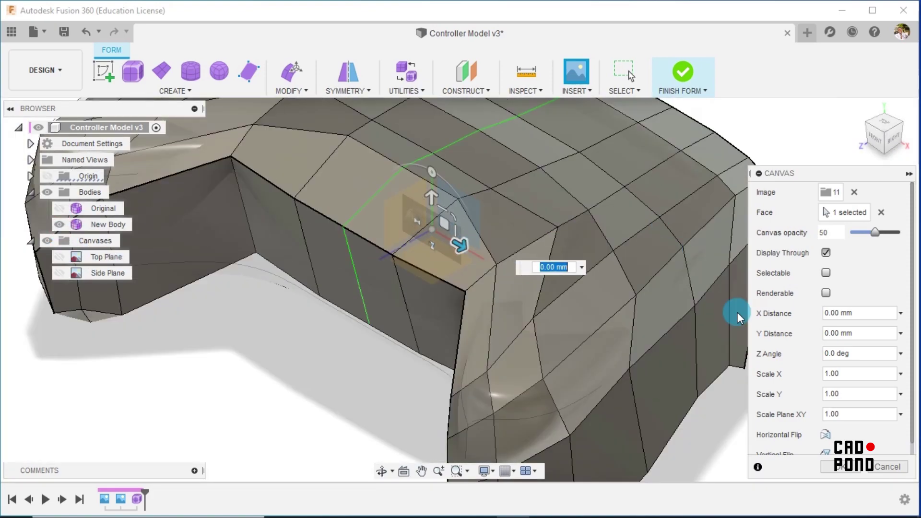
{"action": "left_click", "coordinate": [840, 467]}
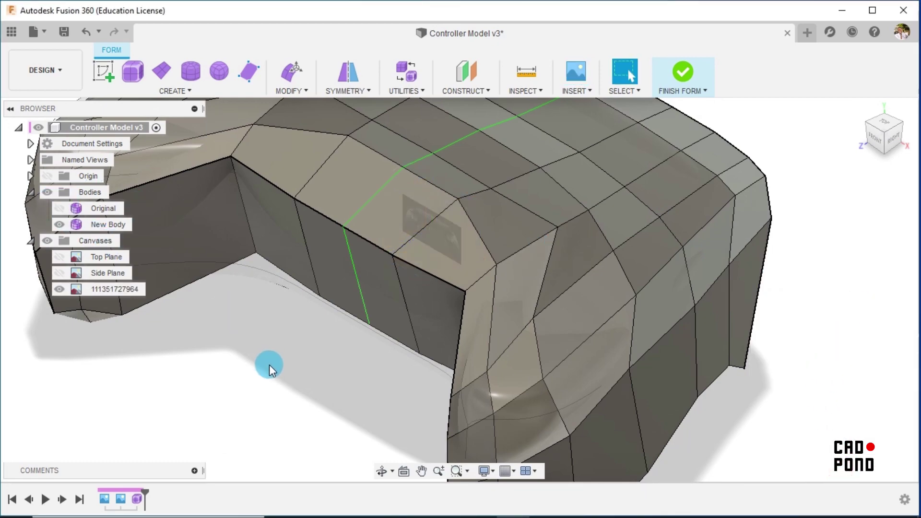
Step: Rename the newly inserted canvas as Front Plane
{"action": "double_click", "coordinate": [110, 290]}
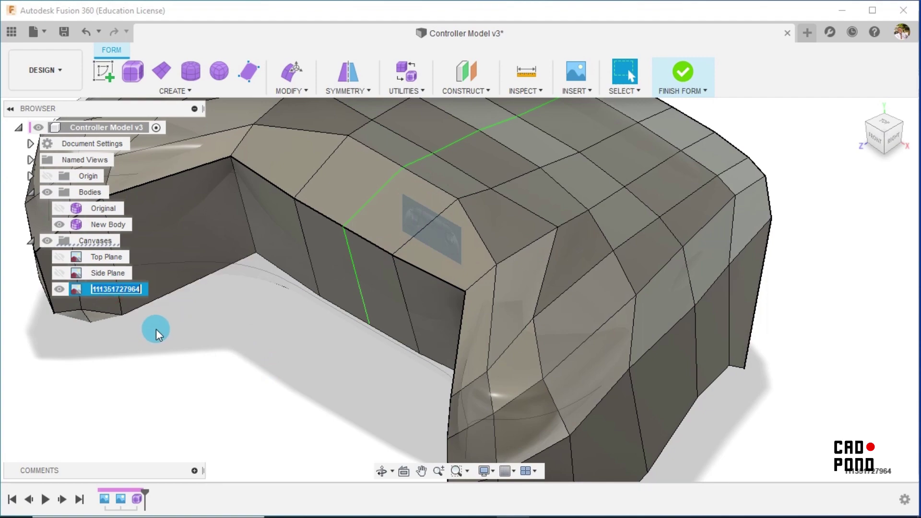
{"action": "type", "text": "Front"}
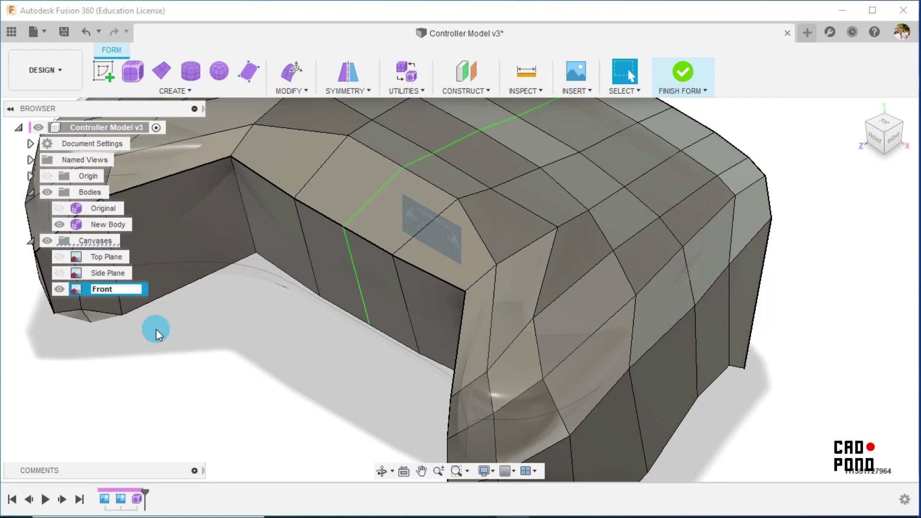
{"action": "type", "text": " Plane"}
{"action": "key", "text": "Return"}
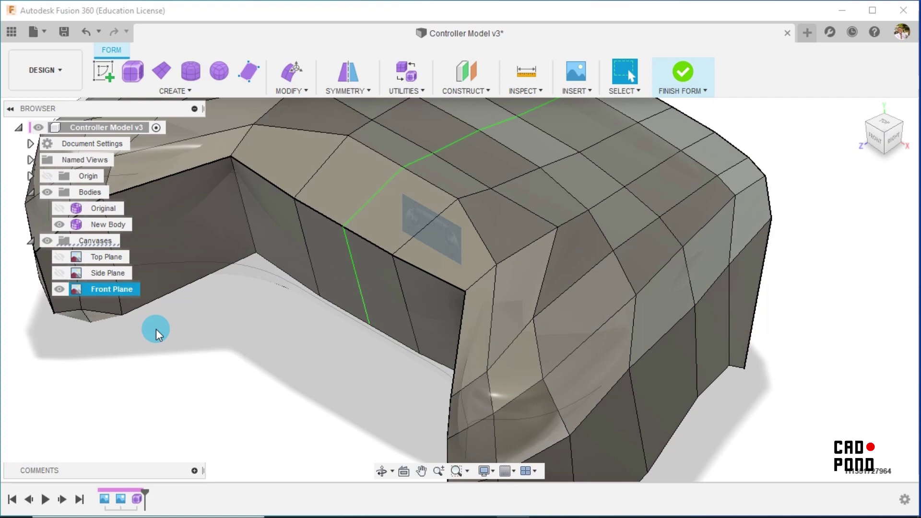
{"action": "left_click", "coordinate": [158, 329]}
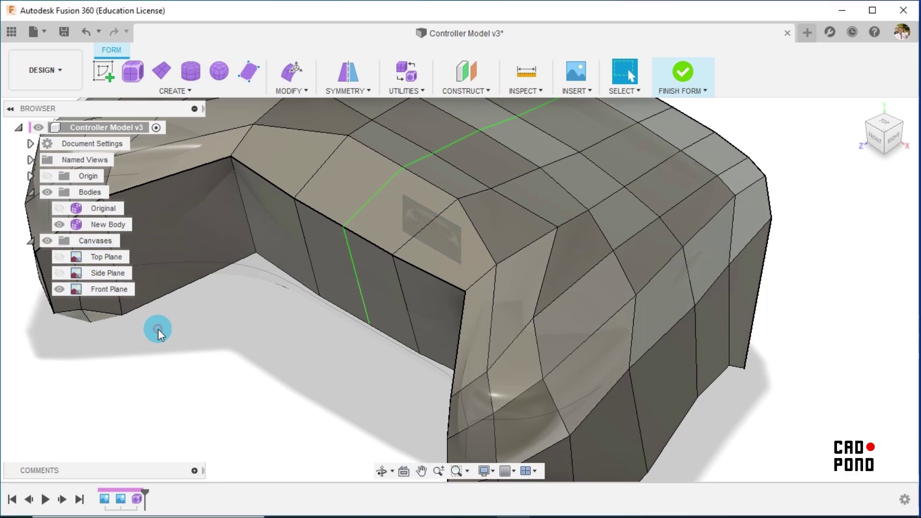
Step: Turn on the layout grid and hide New Body to expose the Front Plane canvas for calibration in the back view
{"action": "left_click", "coordinate": [104, 289]}
{"action": "right_click", "coordinate": [105, 289]}
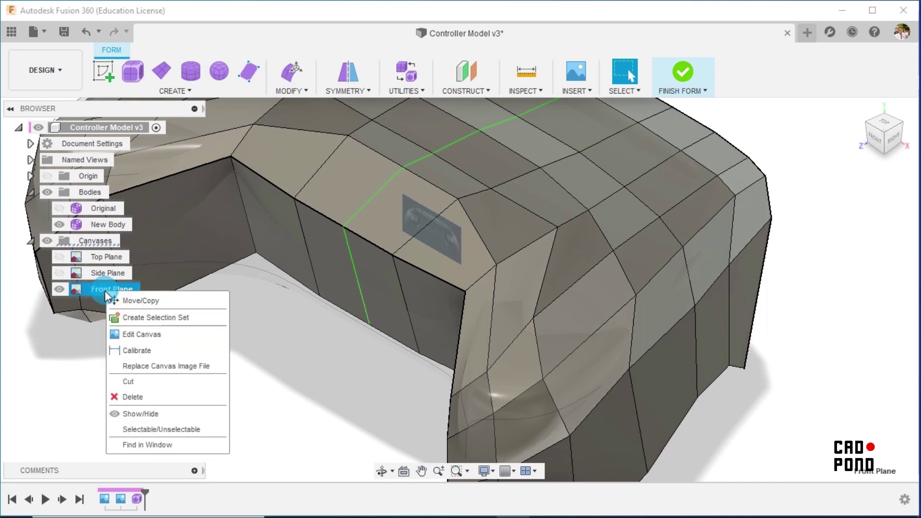
{"action": "left_click", "coordinate": [128, 352]}
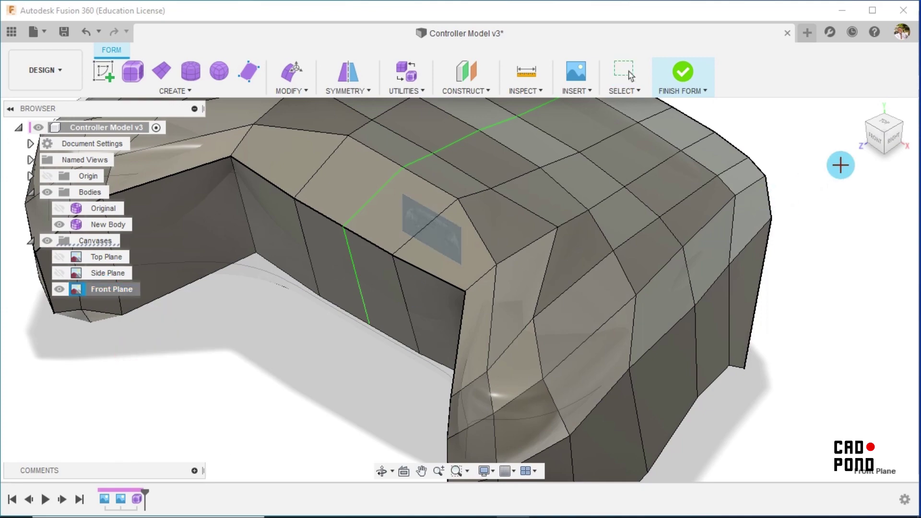
{"action": "left_click", "coordinate": [899, 138]}
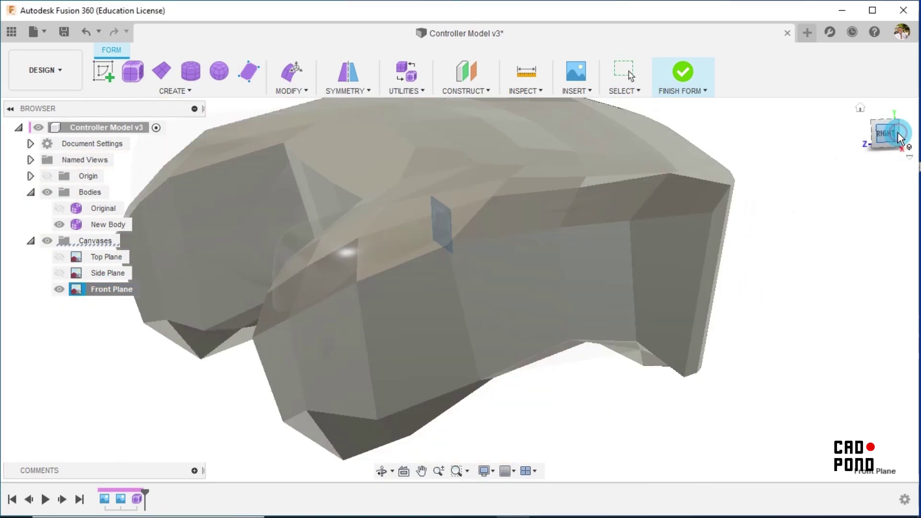
{"action": "left_click", "coordinate": [904, 137]}
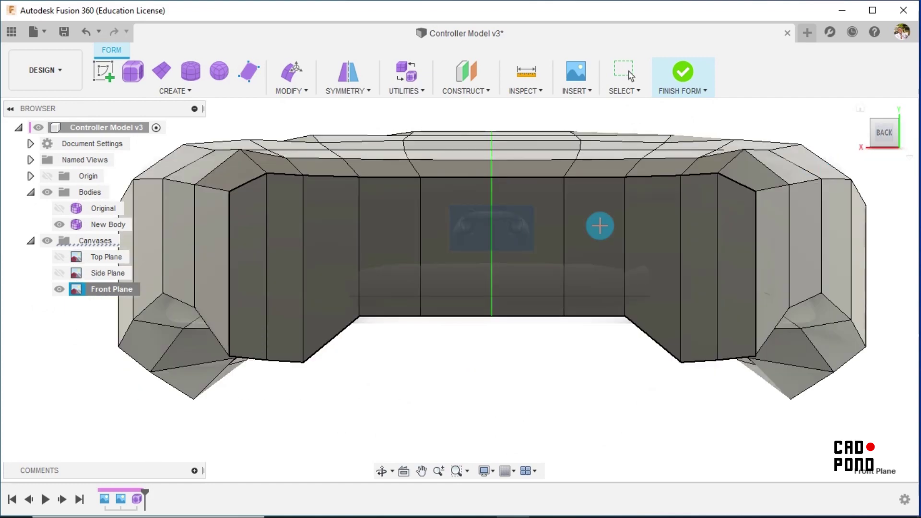
{"action": "scroll", "coordinate": [512, 233], "scroll_direction": "up", "scroll_amount": 5}
{"action": "scroll", "coordinate": [444, 228], "scroll_direction": "up", "scroll_amount": 5}
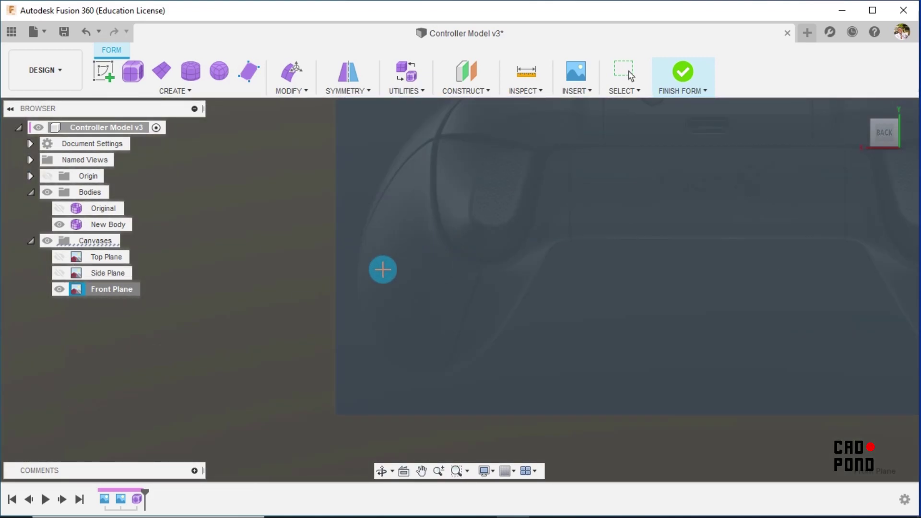
{"action": "left_click", "coordinate": [512, 471]}
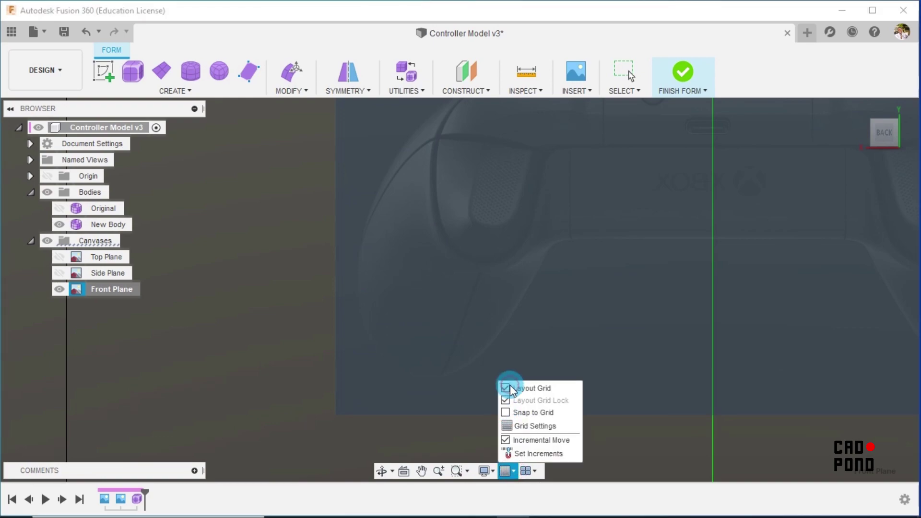
{"action": "left_click", "coordinate": [59, 225]}
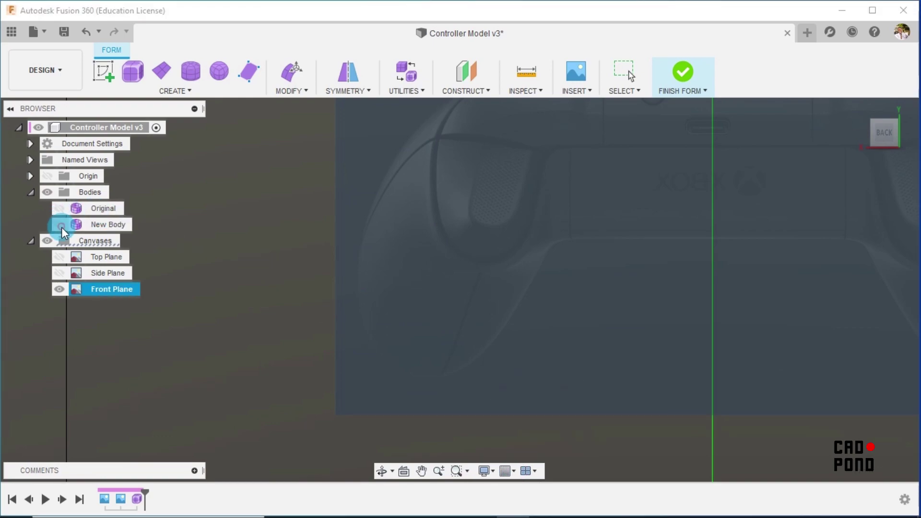
{"action": "scroll", "coordinate": [357, 281], "scroll_direction": "up", "scroll_amount": 2}
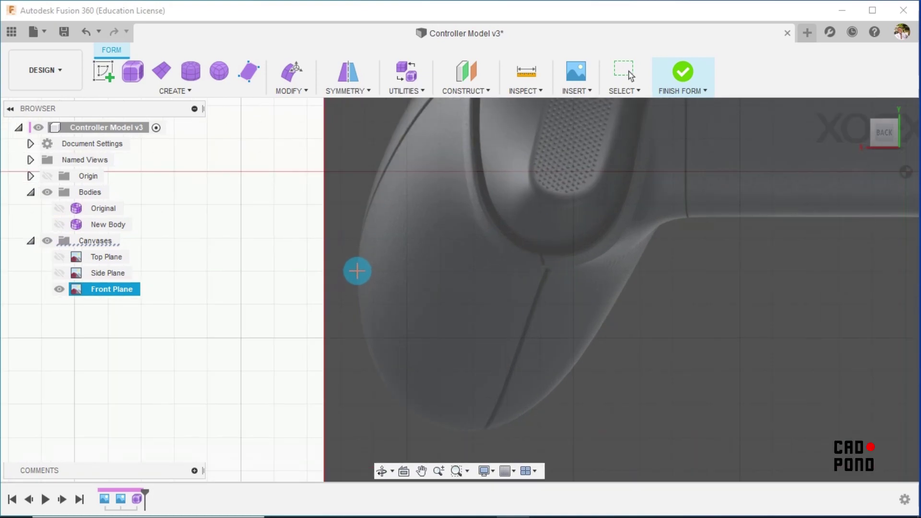
Step: Calibrate the Front Plane canvas to 153 mm between the outermost edges of the two grips
{"action": "left_click", "coordinate": [356, 269]}
{"action": "scroll", "coordinate": [528, 263], "scroll_direction": "down", "scroll_amount": 5}
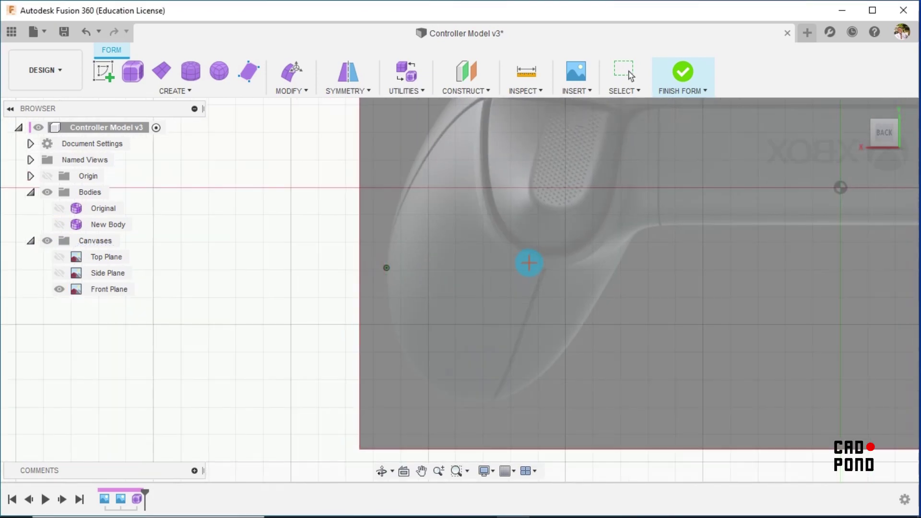
{"action": "middle_click_drag", "start_coordinate": [729, 272], "coordinate": [420, 298]}
{"action": "scroll", "coordinate": [421, 298], "scroll_direction": "up", "scroll_amount": 2}
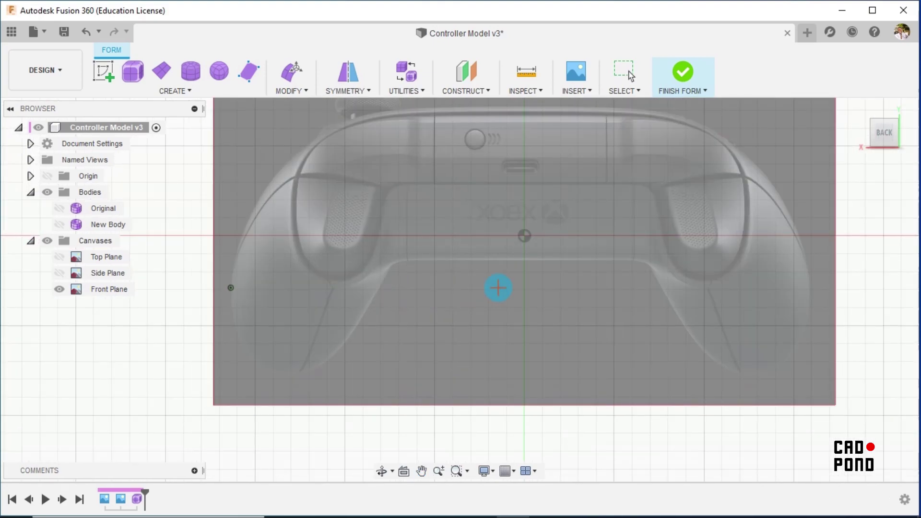
{"action": "left_click", "coordinate": [809, 288]}
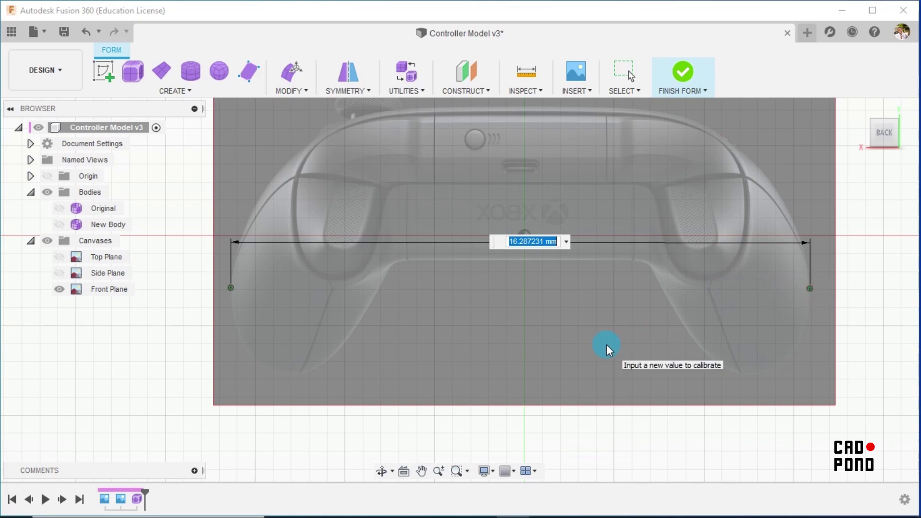
{"action": "type", "text": "153"}
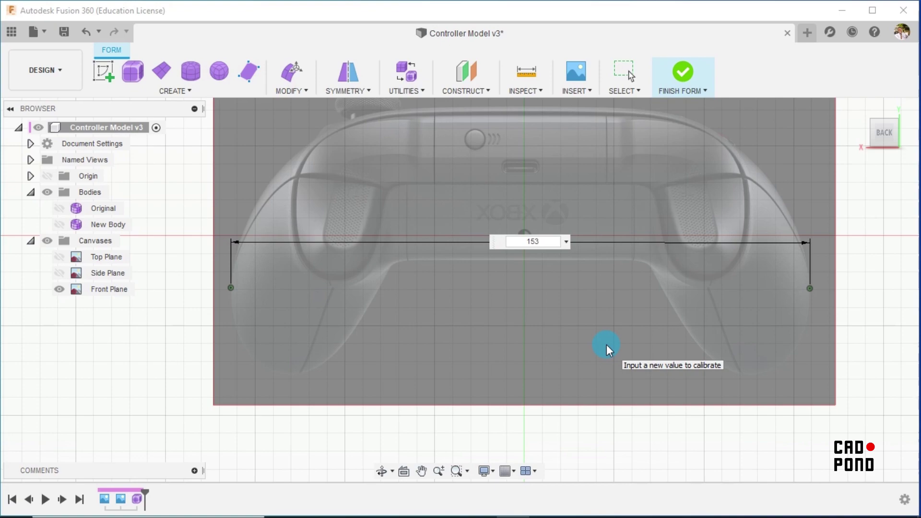
{"action": "key", "text": "Return"}
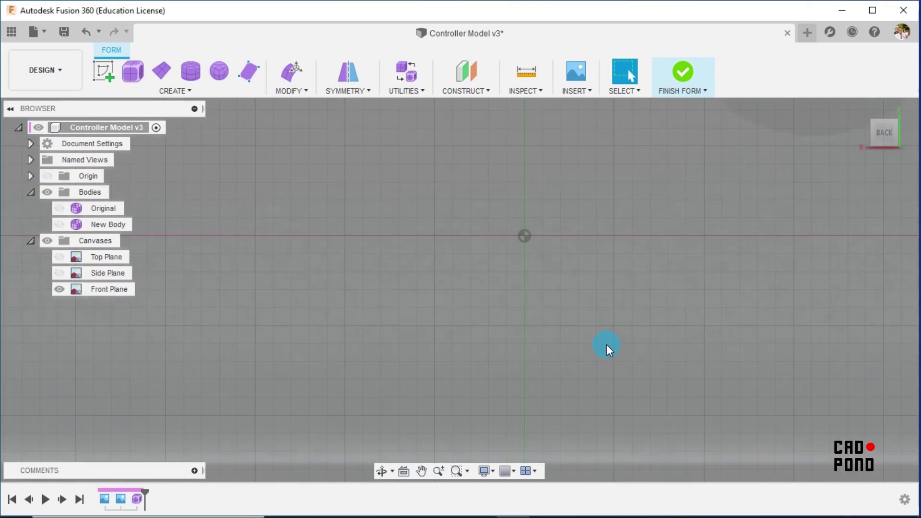
Step: Show the Top Plane and Side Plane canvases and compare their size and alignment with the Front Plane canvas
{"action": "scroll", "coordinate": [606, 344], "scroll_direction": "down", "scroll_amount": 5}
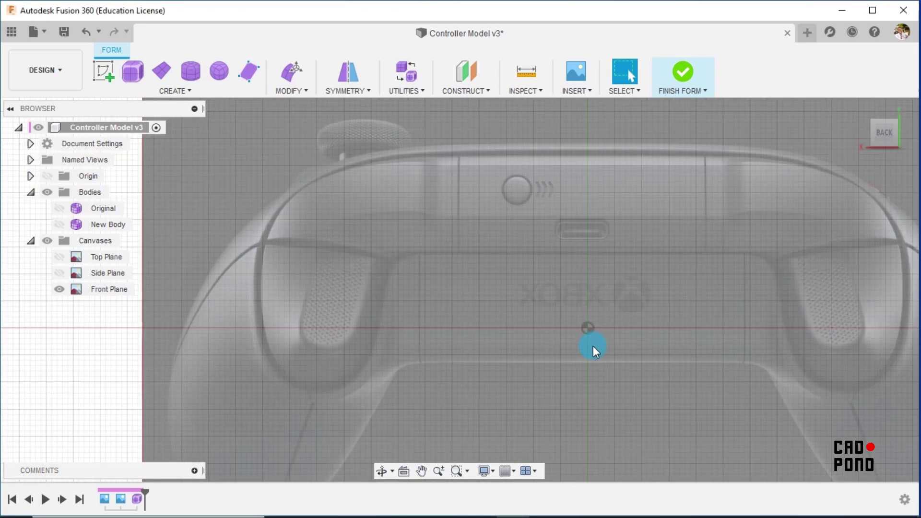
{"action": "scroll", "coordinate": [592, 346], "scroll_direction": "down", "scroll_amount": 5}
{"action": "middle_click_drag", "start_coordinate": [756, 372], "coordinate": [779, 368], "text": "shift"}
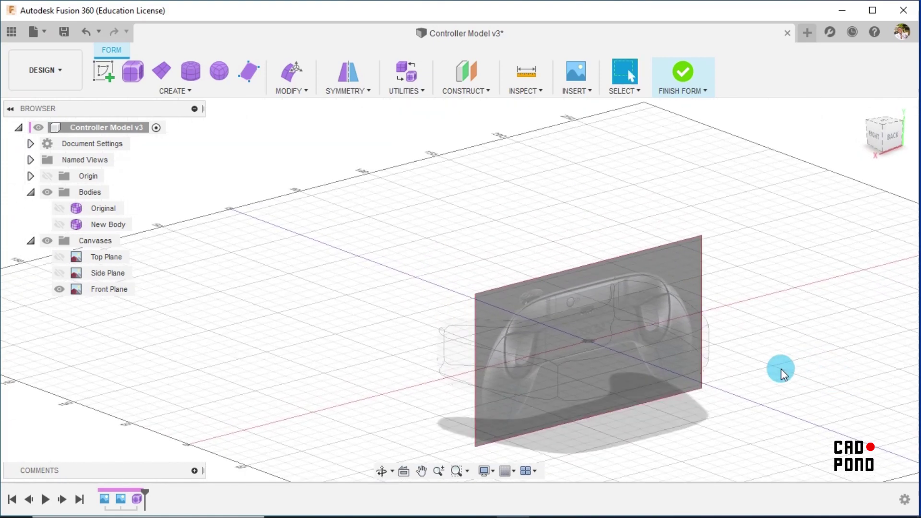
{"action": "left_click", "coordinate": [69, 256]}
{"action": "left_click", "coordinate": [60, 258]}
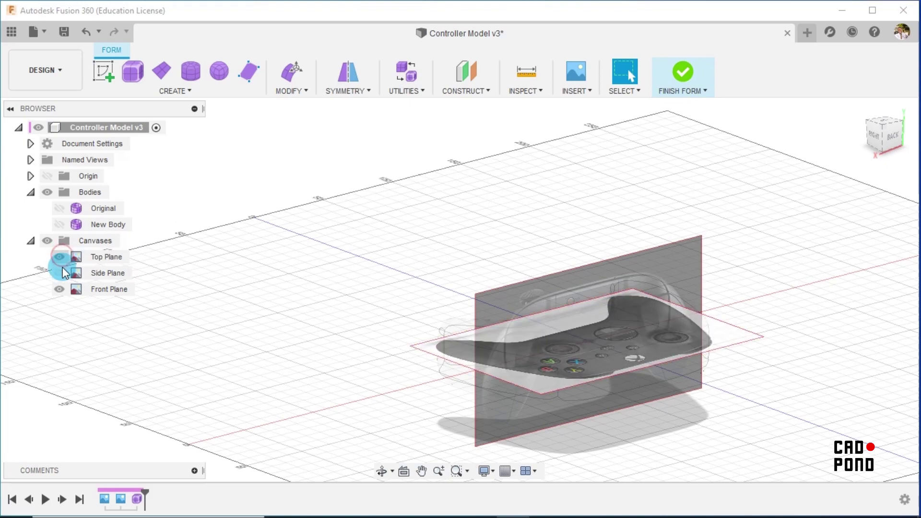
{"action": "left_click", "coordinate": [59, 272]}
{"action": "middle_click_drag", "start_coordinate": [724, 368], "coordinate": [664, 355], "text": "shift"}
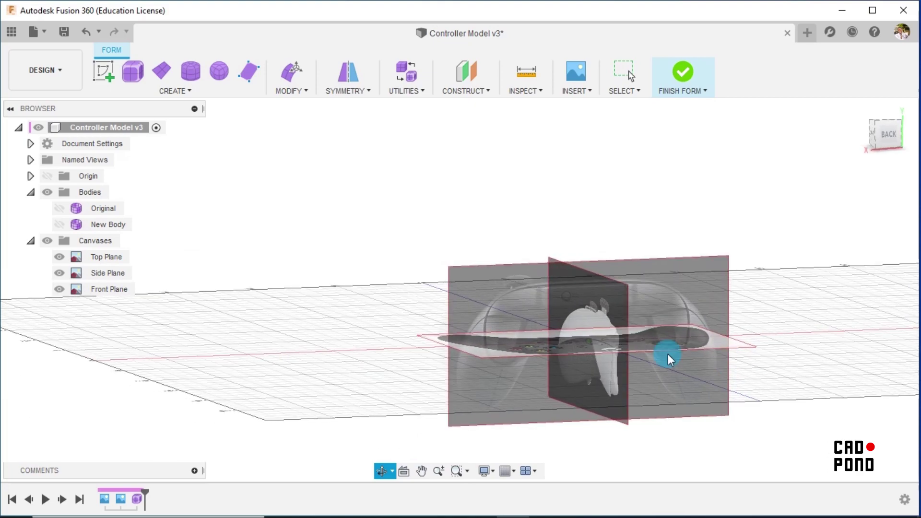
Step: Hide the Top Plane and Side Plane canvases and show New Body against the Front Plane canvas from behind
{"action": "left_click", "coordinate": [59, 257]}
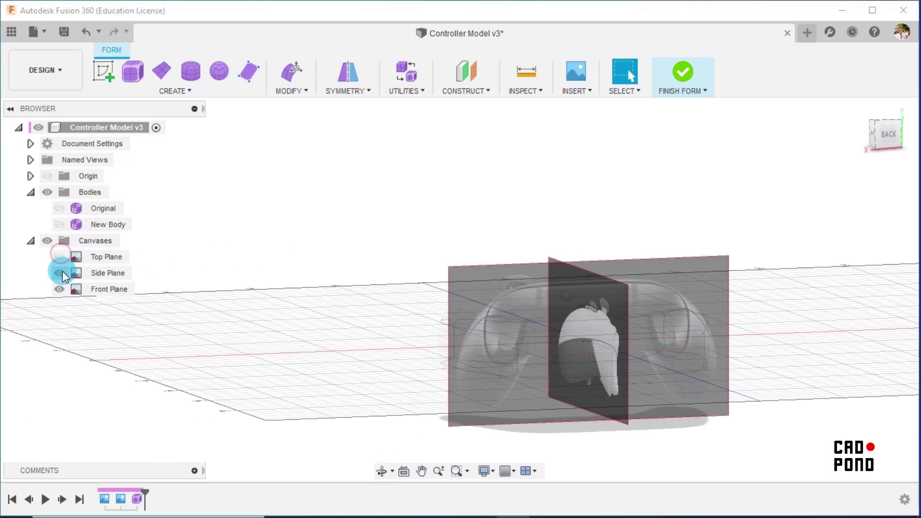
{"action": "left_click", "coordinate": [59, 273]}
{"action": "left_click", "coordinate": [59, 225]}
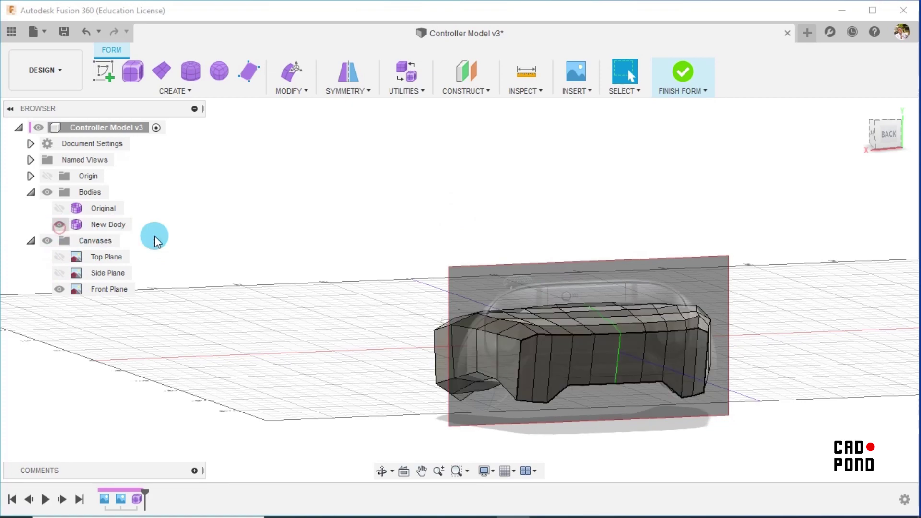
{"action": "left_click", "coordinate": [892, 131]}
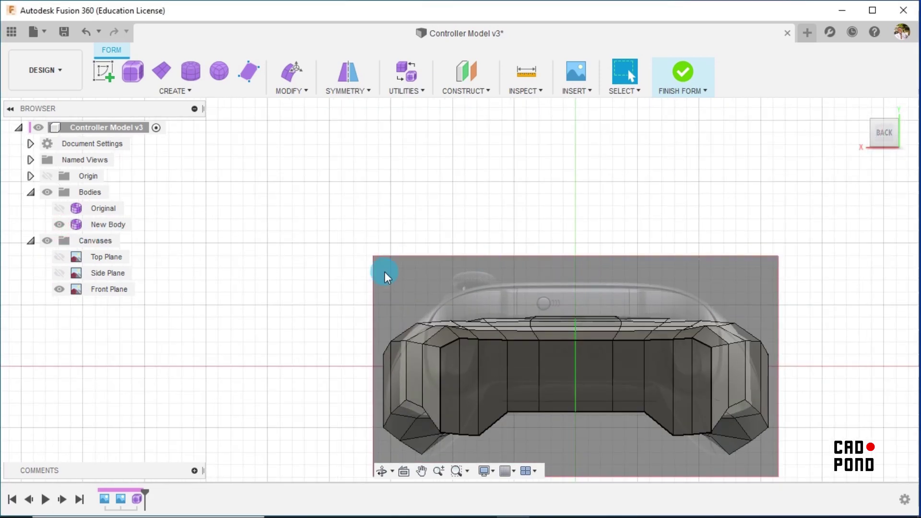
Step: Shift the Front Plane canvas vertically with a Y distance of -15 mm to bring its top edge near the body's
{"action": "right_click", "coordinate": [121, 288]}
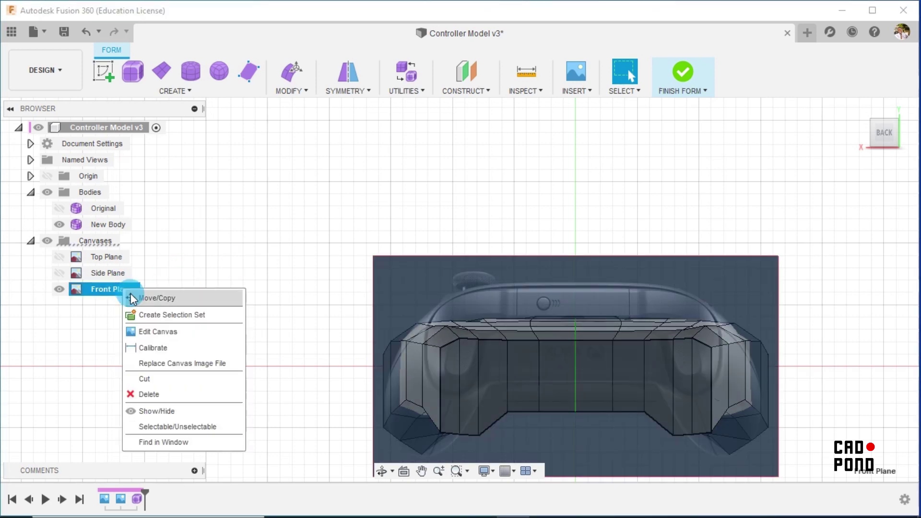
{"action": "left_click", "coordinate": [150, 332]}
{"action": "left_click", "coordinate": [661, 266]}
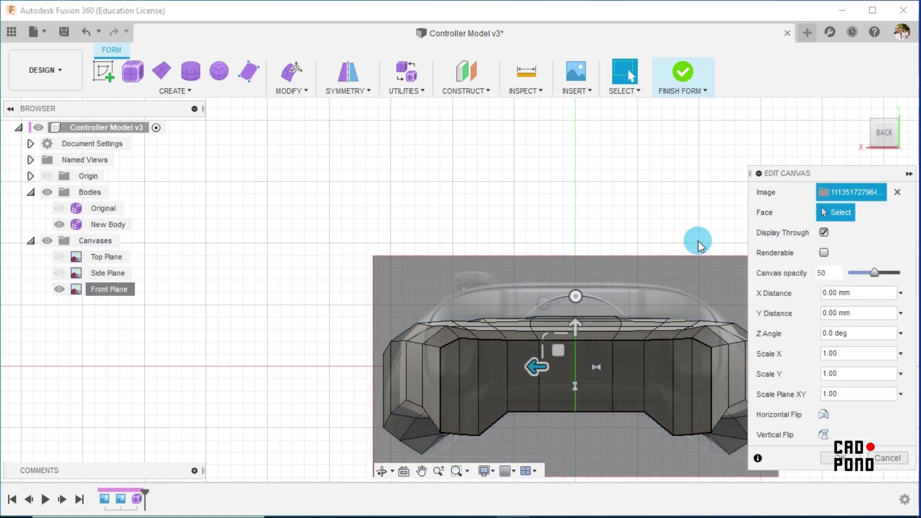
{"action": "scroll", "coordinate": [581, 281], "scroll_direction": "up", "scroll_amount": 3}
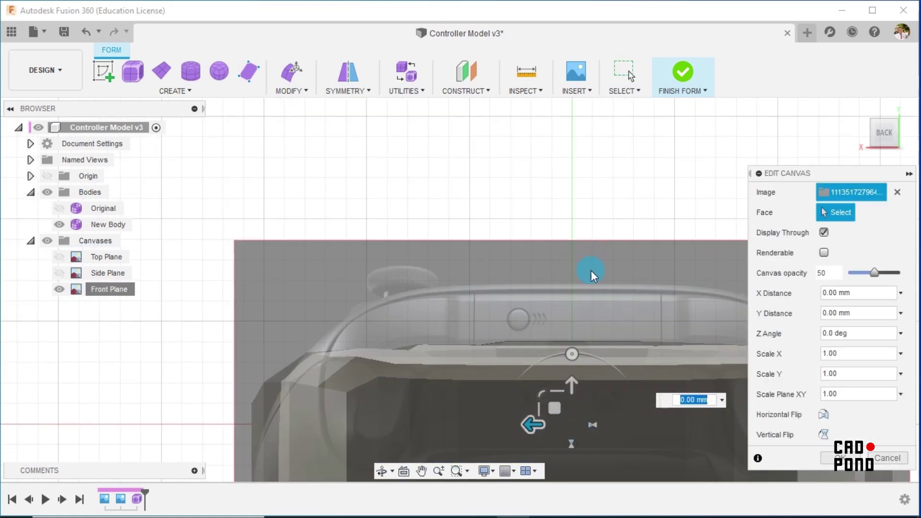
{"action": "middle_click_drag", "start_coordinate": [589, 276], "coordinate": [539, 182]}
{"action": "left_click_drag", "start_coordinate": [520, 276], "coordinate": [520, 359]}
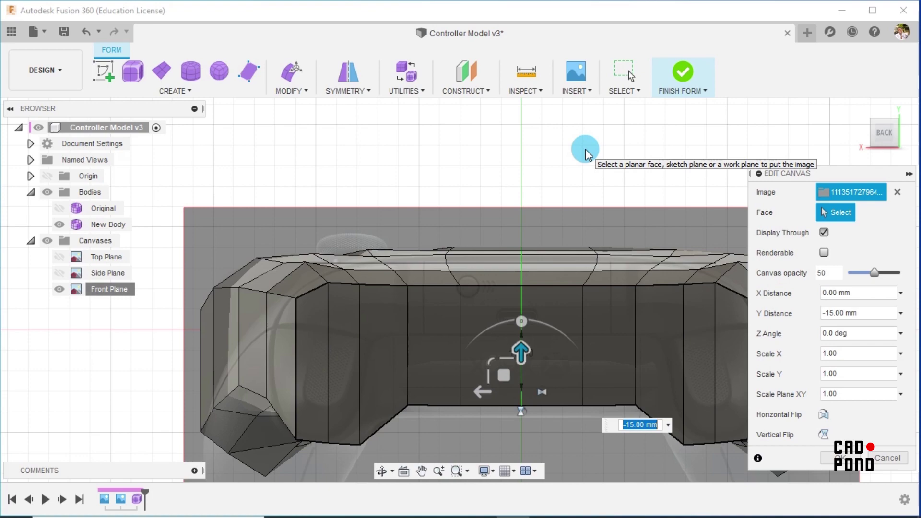
{"action": "left_click", "coordinate": [634, 153]}
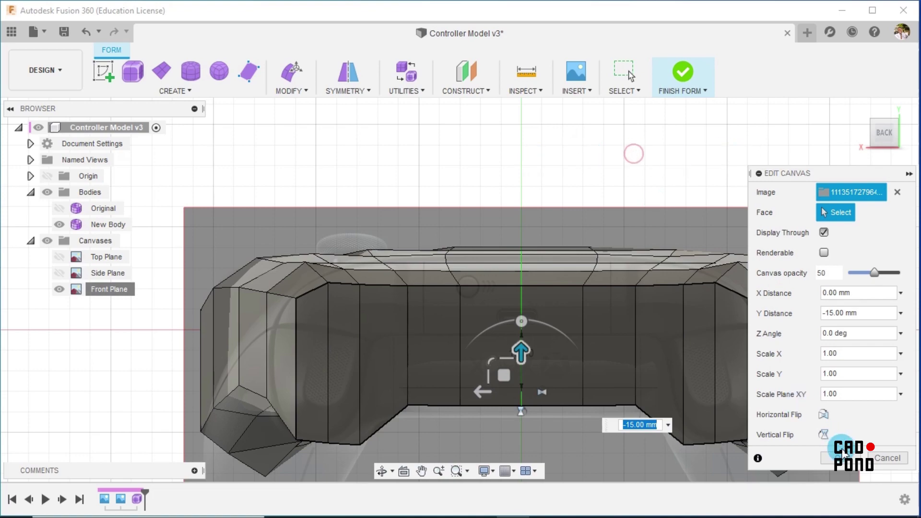
{"action": "left_click", "coordinate": [843, 455]}
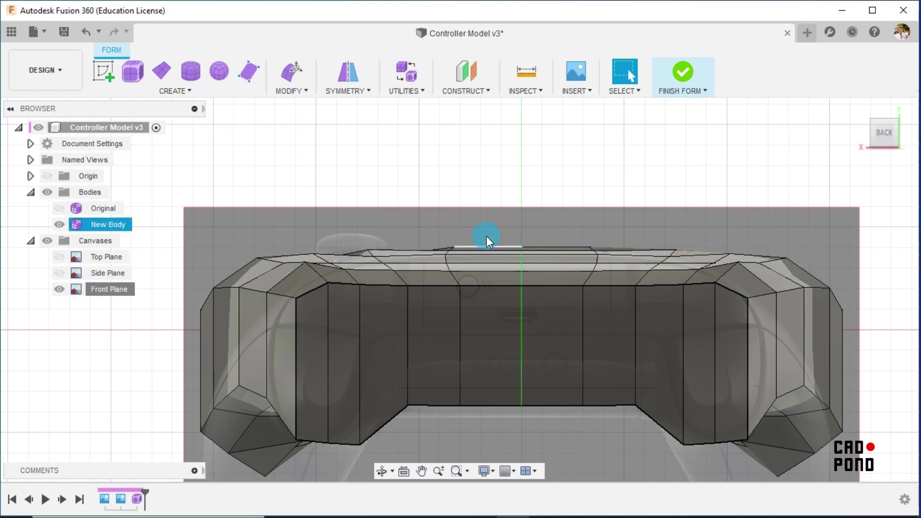
Step: Lower the Front Plane canvas further with a Y distance of -6 mm to line it up with the body's top
{"action": "scroll", "coordinate": [471, 213], "scroll_direction": "down", "scroll_amount": 2}
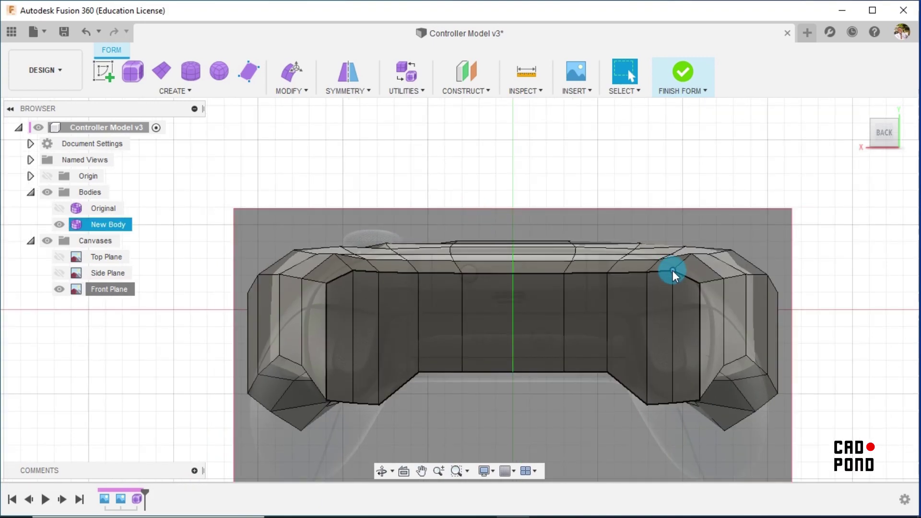
{"action": "right_click", "coordinate": [123, 289]}
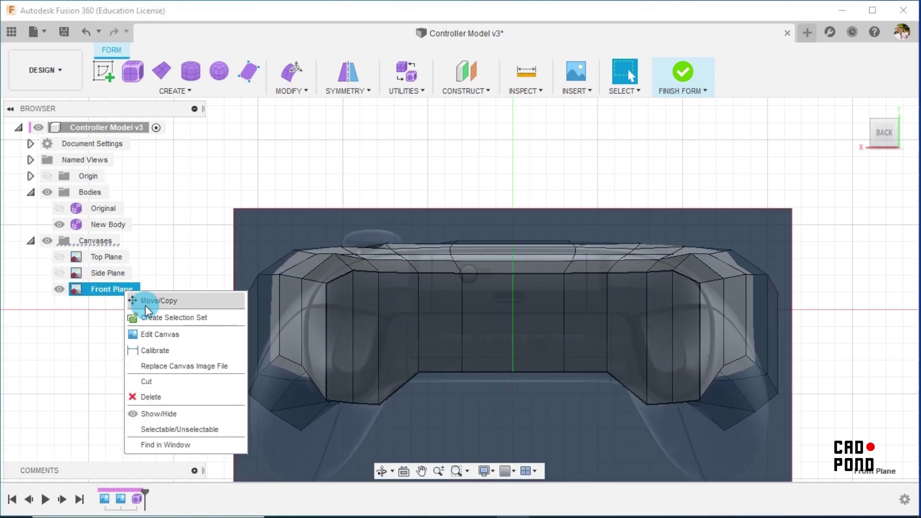
{"action": "left_click", "coordinate": [152, 333]}
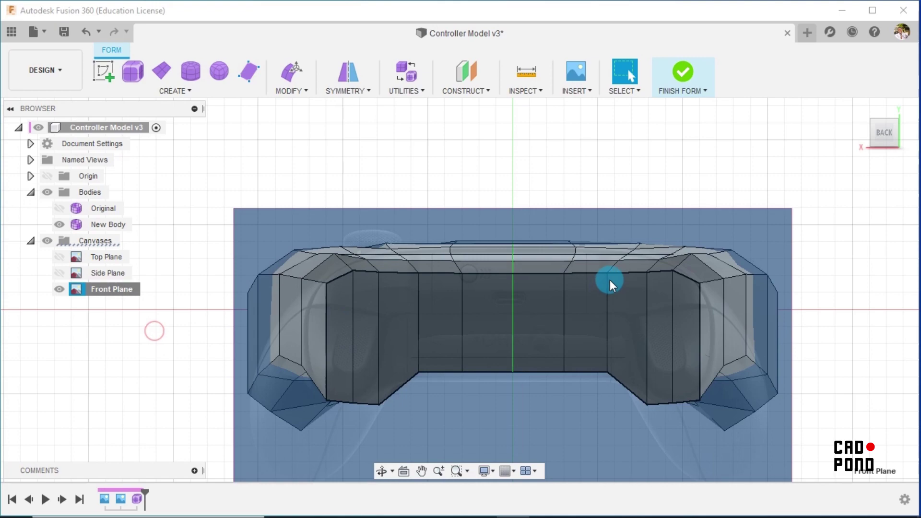
{"action": "left_click", "coordinate": [509, 307]}
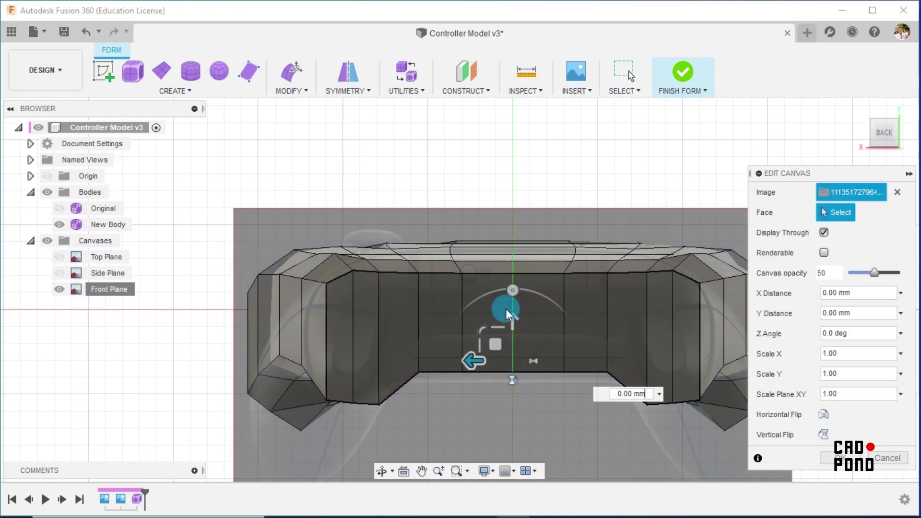
{"action": "scroll", "coordinate": [506, 309], "scroll_direction": "up", "scroll_amount": 2}
{"action": "left_click_drag", "start_coordinate": [516, 351], "coordinate": [514, 331]}
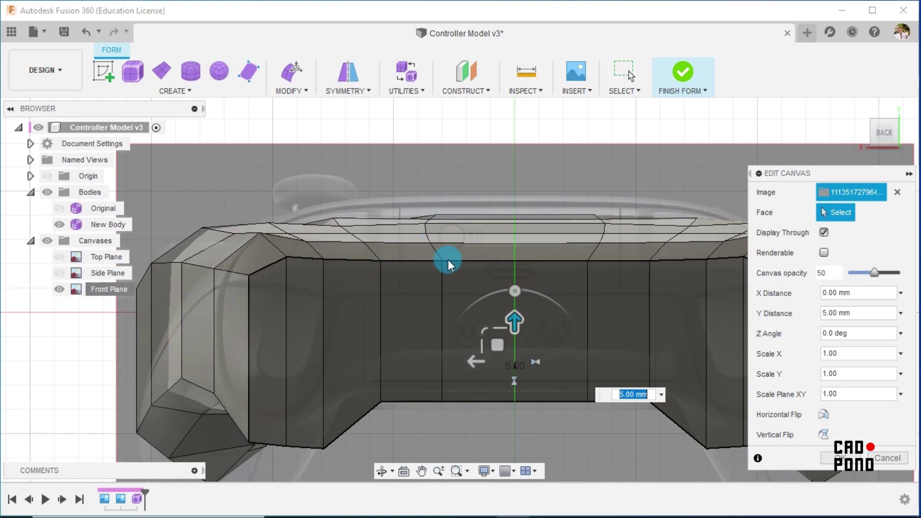
{"action": "left_click_drag", "start_coordinate": [515, 321], "coordinate": [509, 363]}
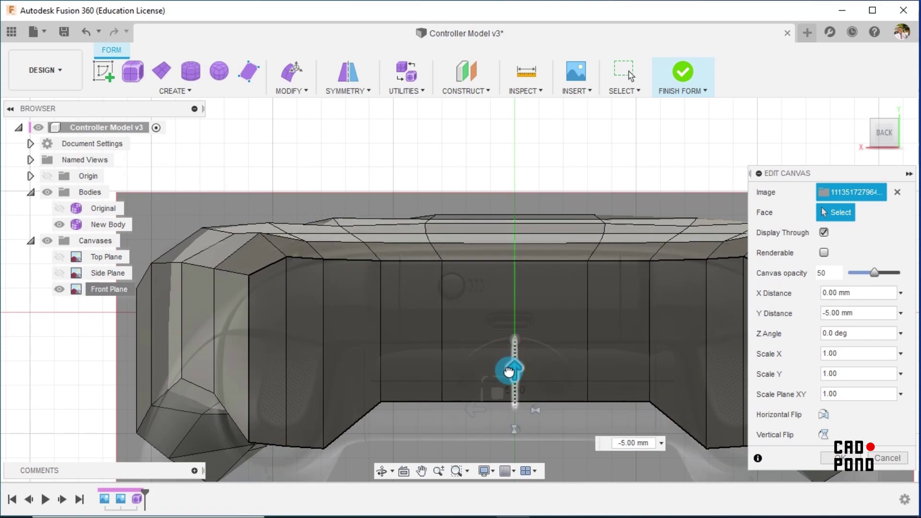
{"action": "scroll", "coordinate": [499, 304], "scroll_direction": "up", "scroll_amount": 3}
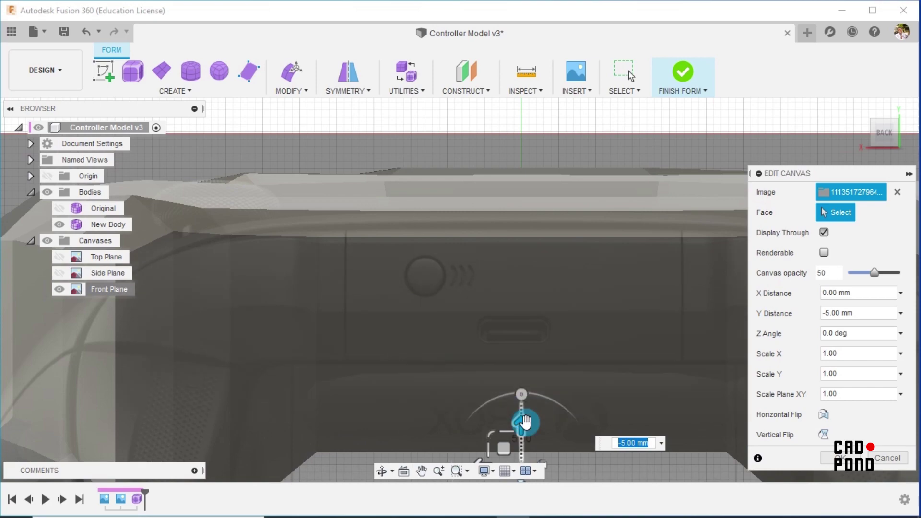
{"action": "left_click_drag", "start_coordinate": [526, 422], "coordinate": [519, 435]}
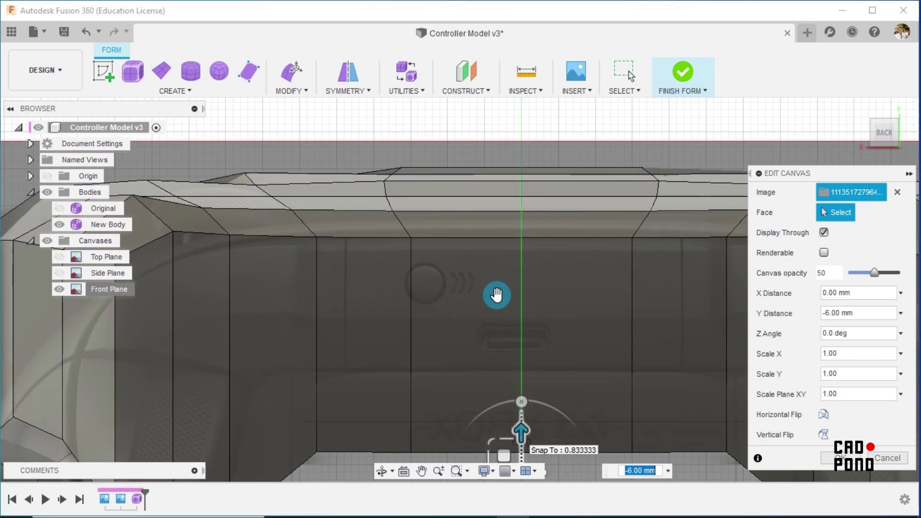
{"action": "scroll", "coordinate": [493, 294], "scroll_direction": "down", "scroll_amount": 5}
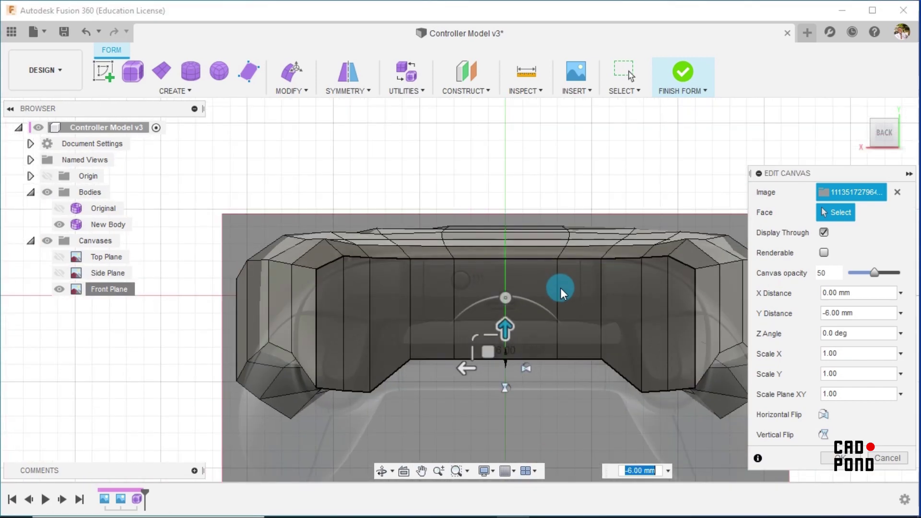
{"action": "middle_click_drag", "start_coordinate": [459, 399], "coordinate": [454, 309]}
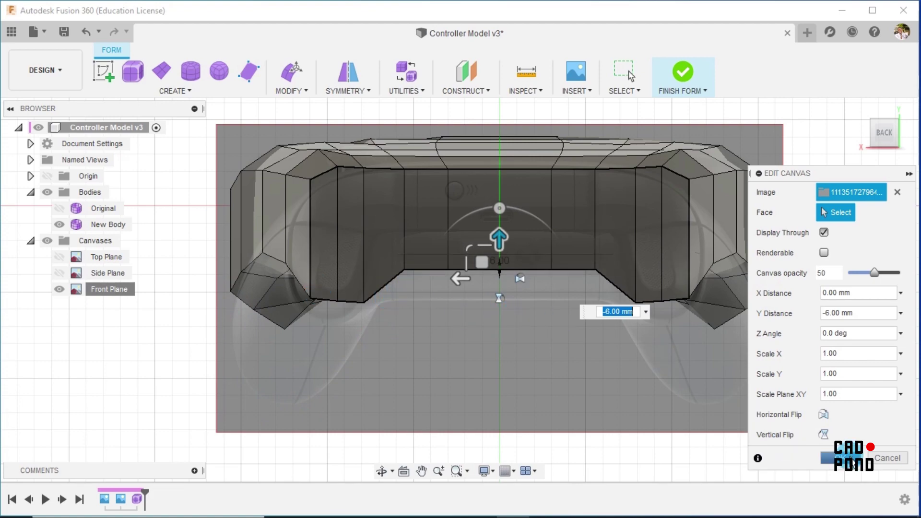
{"action": "left_click", "coordinate": [852, 461]}
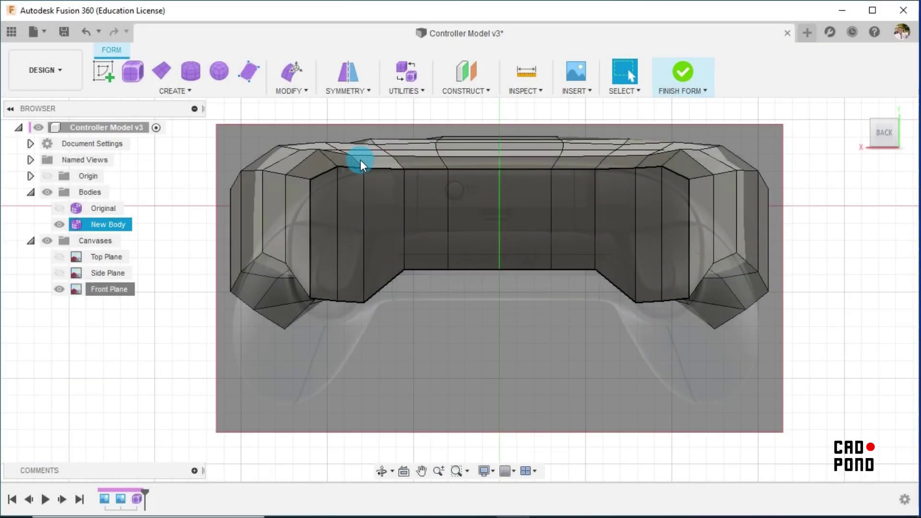
Step: Switch the body to smooth display and compare its underside with the Front Plane canvas
{"action": "scroll", "coordinate": [338, 167], "scroll_direction": "up", "scroll_amount": 3}
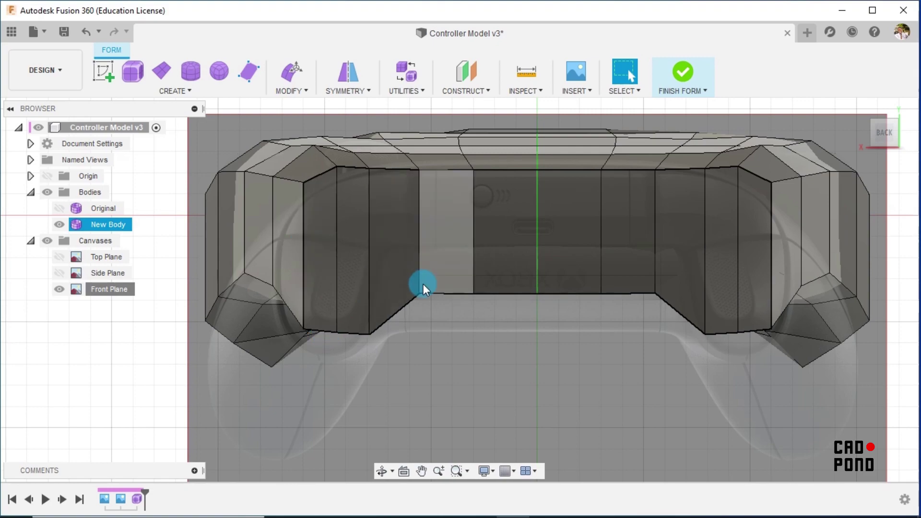
{"action": "key", "text": "alt+3"}
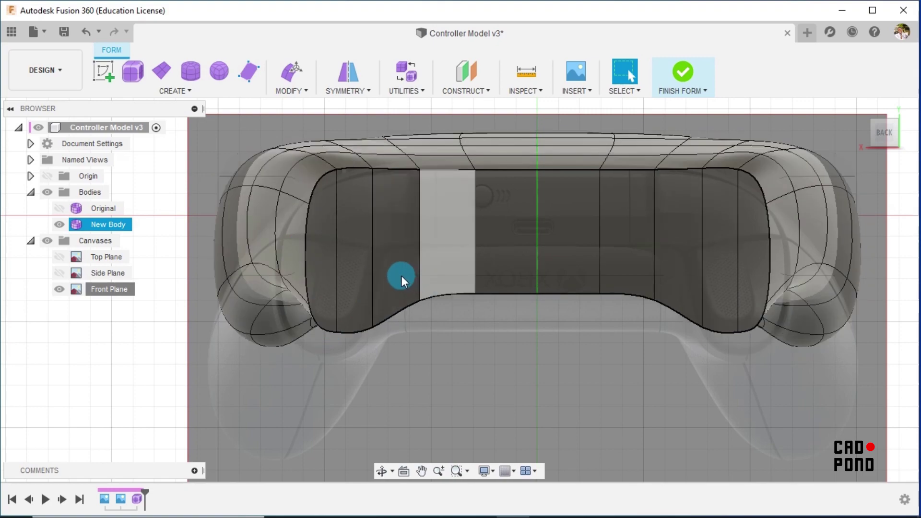